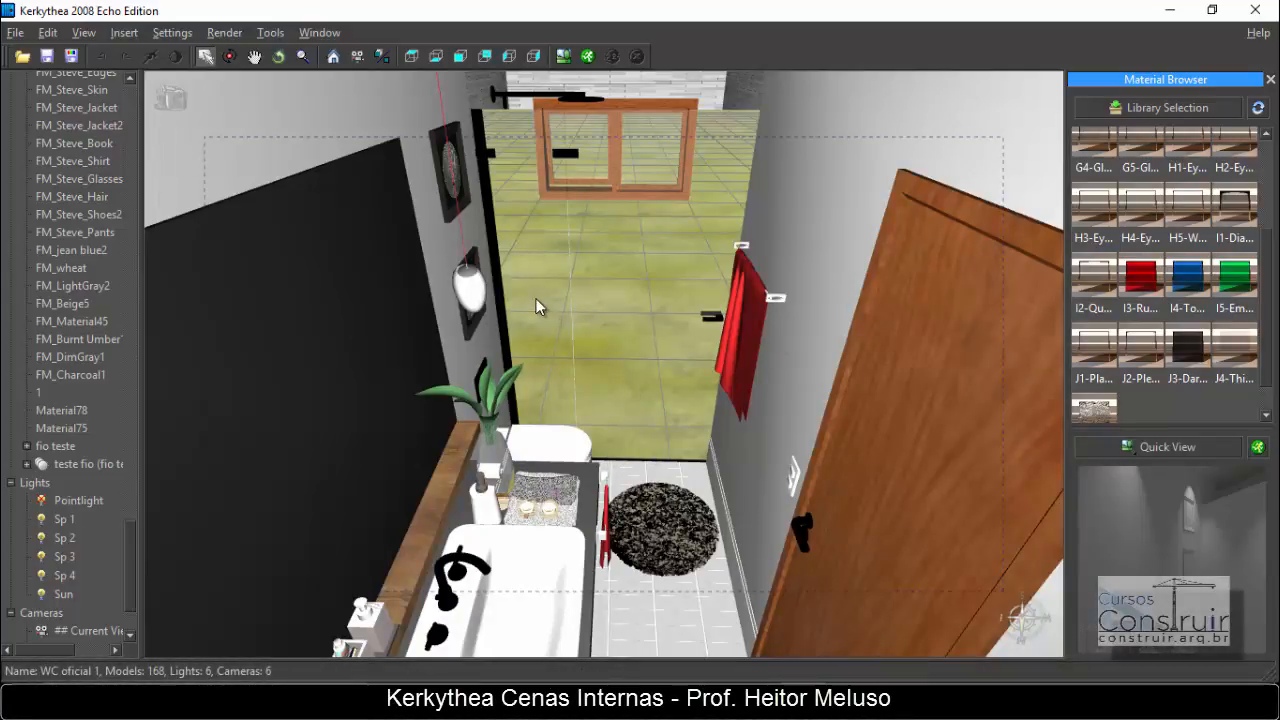
- Add a mid-gray Refraction color to the plafon material of the pendant lamp's shade
{"action": "left_click", "coordinate": [484, 306]}
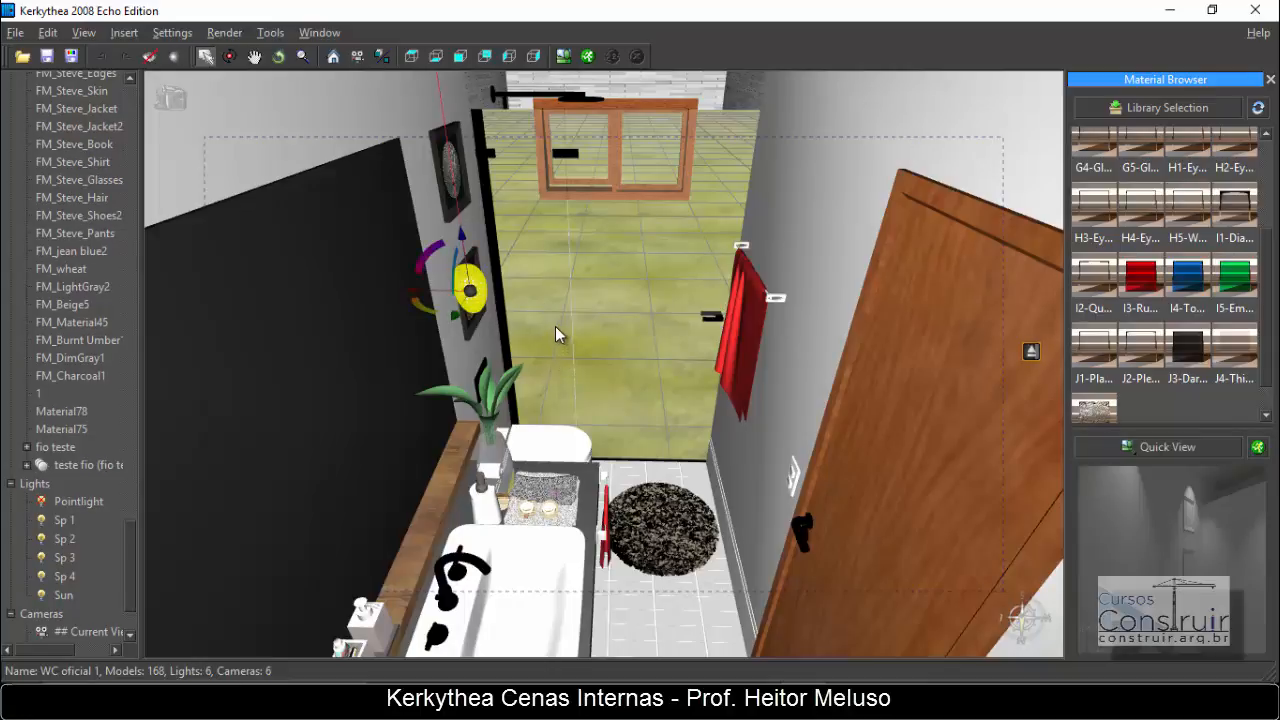
{"action": "double_click", "coordinate": [555, 326]}
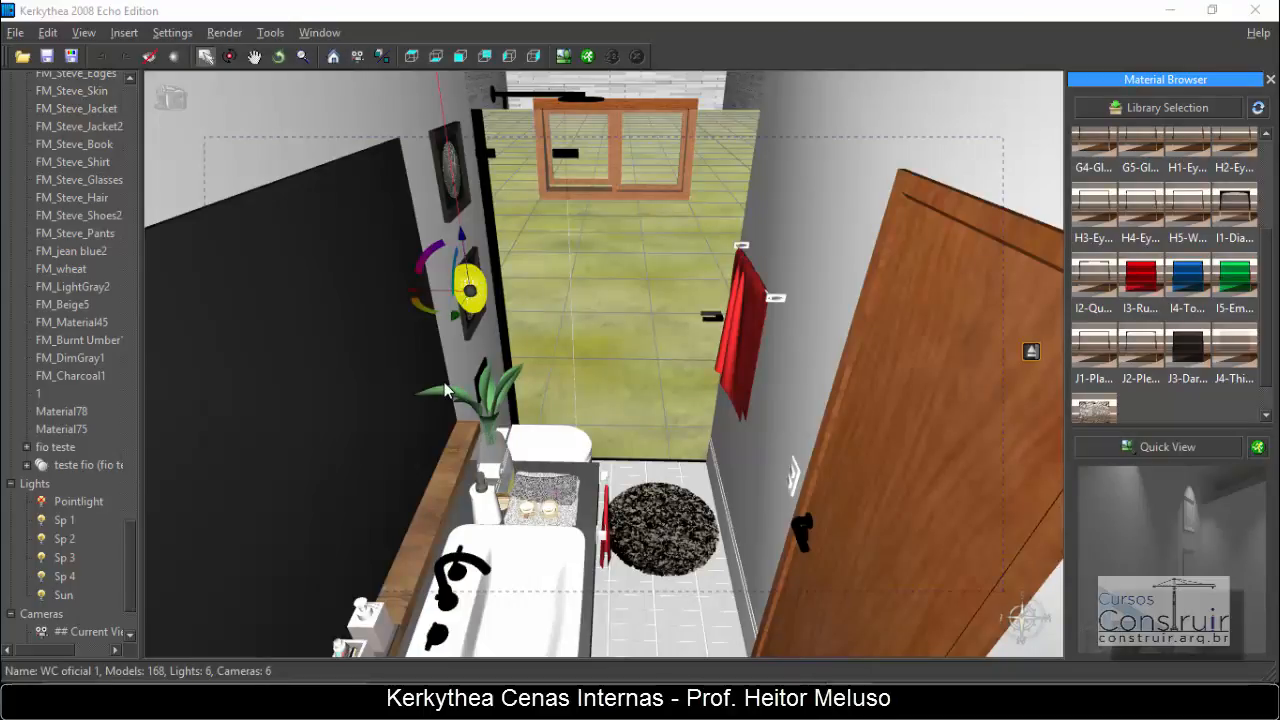
{"action": "left_click", "coordinate": [472, 290]}
{"action": "double_click", "coordinate": [468, 288]}
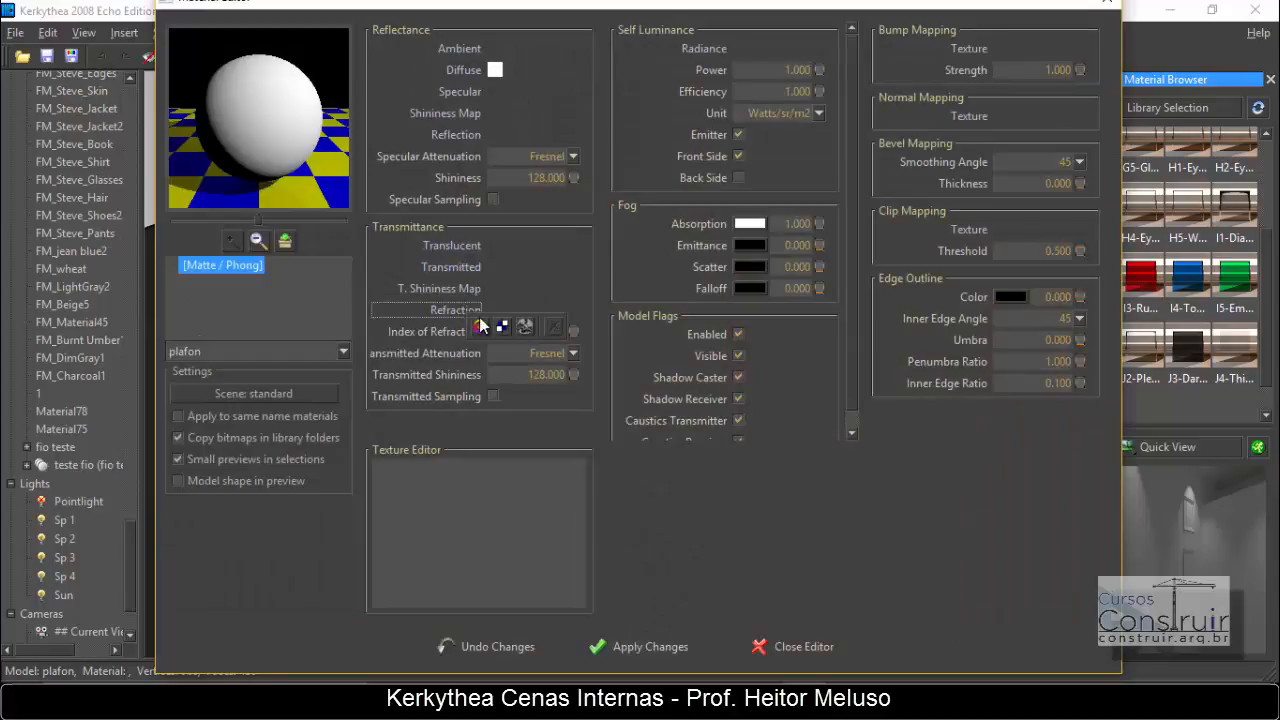
{"action": "left_click", "coordinate": [484, 323]}
{"action": "mouse_move", "coordinate": [574, 323]}
{"action": "left_mouse_down"}
{"action": "mouse_move", "coordinate": [620, 341]}
{"action": "mouse_move", "coordinate": [636, 321]}
{"action": "mouse_move", "coordinate": [650, 327]}
{"action": "left_mouse_up"}
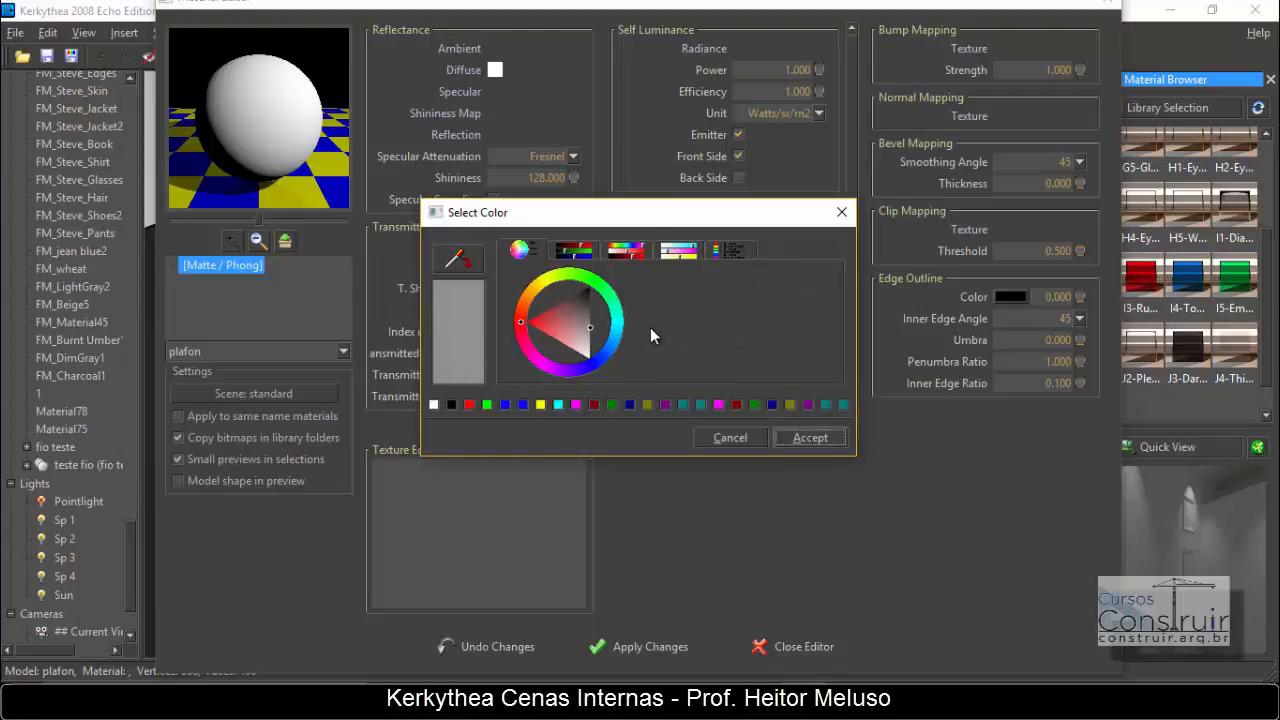
{"action": "left_click", "coordinate": [816, 431]}
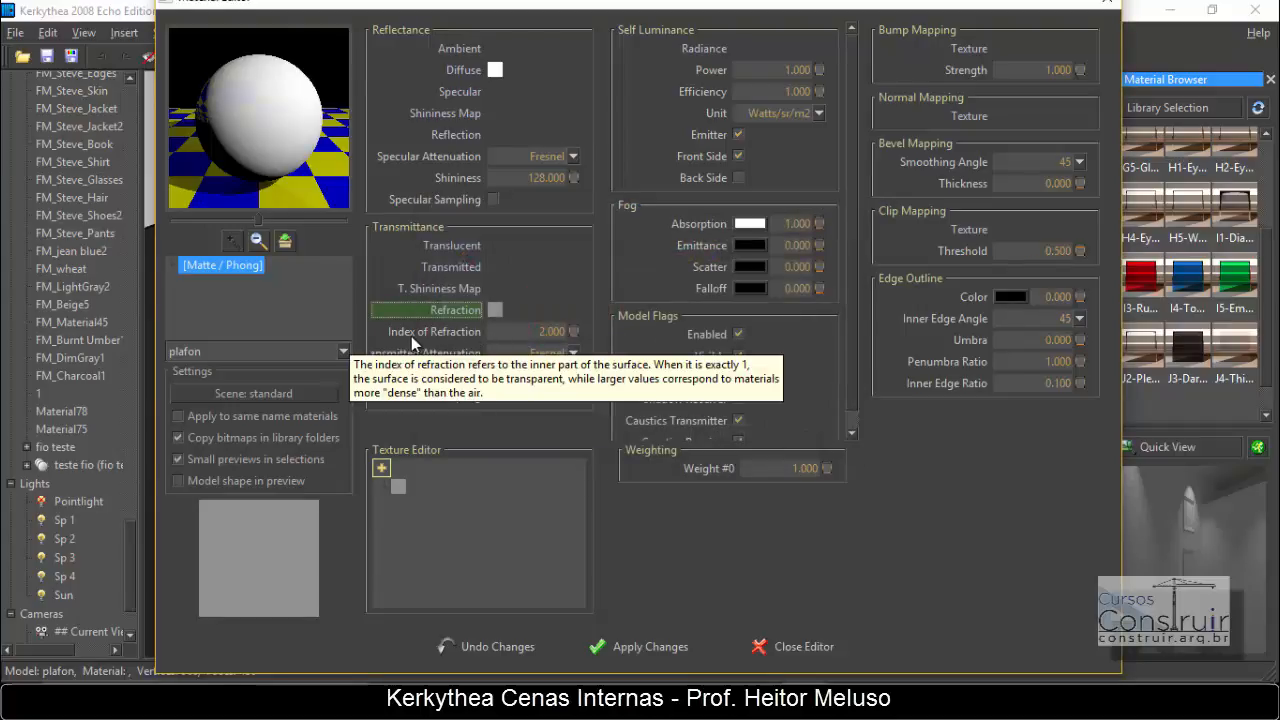
- Set the plafon material's Index of Refraction to 1, apply the change and close the material editor
{"action": "left_click_drag", "start_coordinate": [538, 331], "coordinate": [548, 340]}
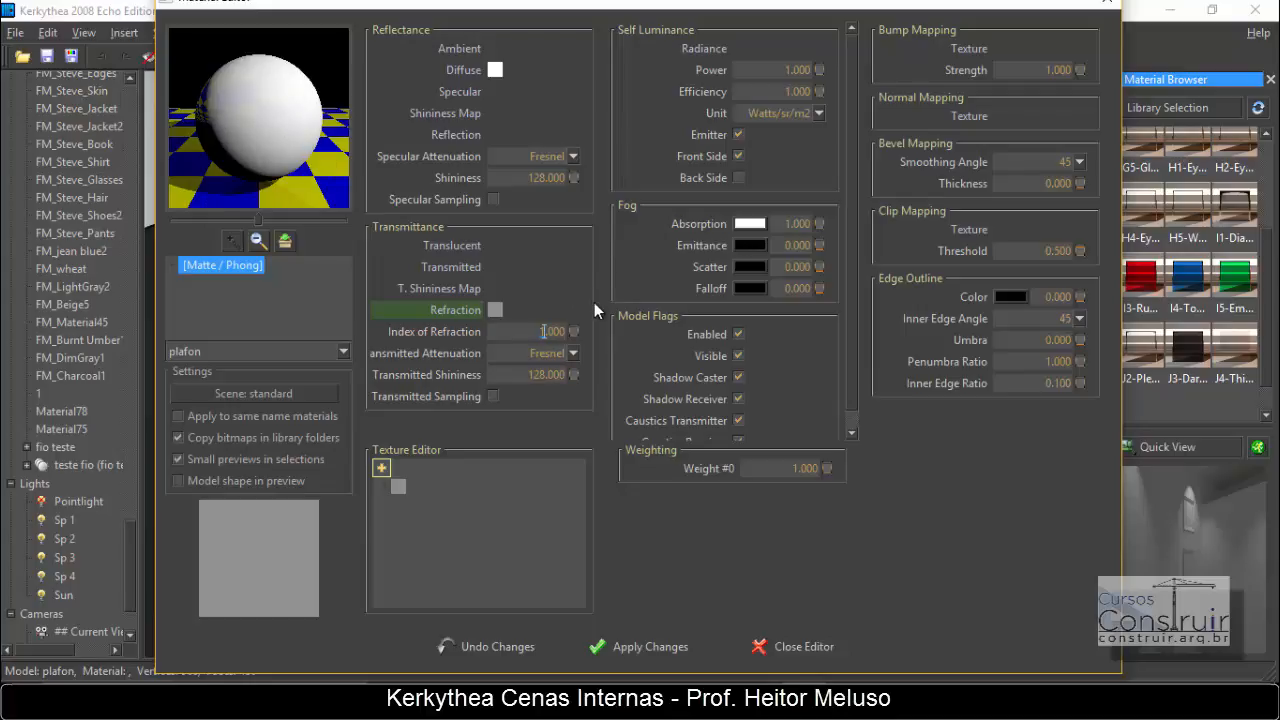
{"action": "type", "text": "1"}
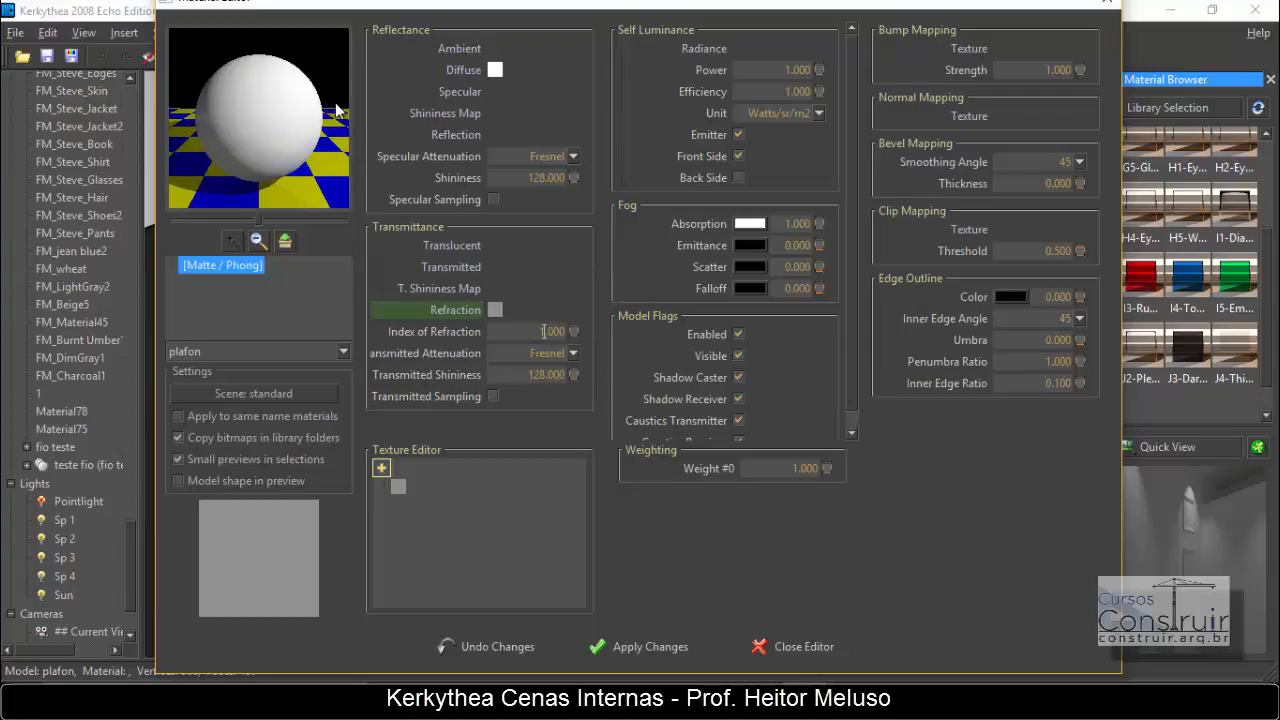
{"action": "left_click", "coordinate": [661, 647]}
{"action": "left_click", "coordinate": [803, 647]}
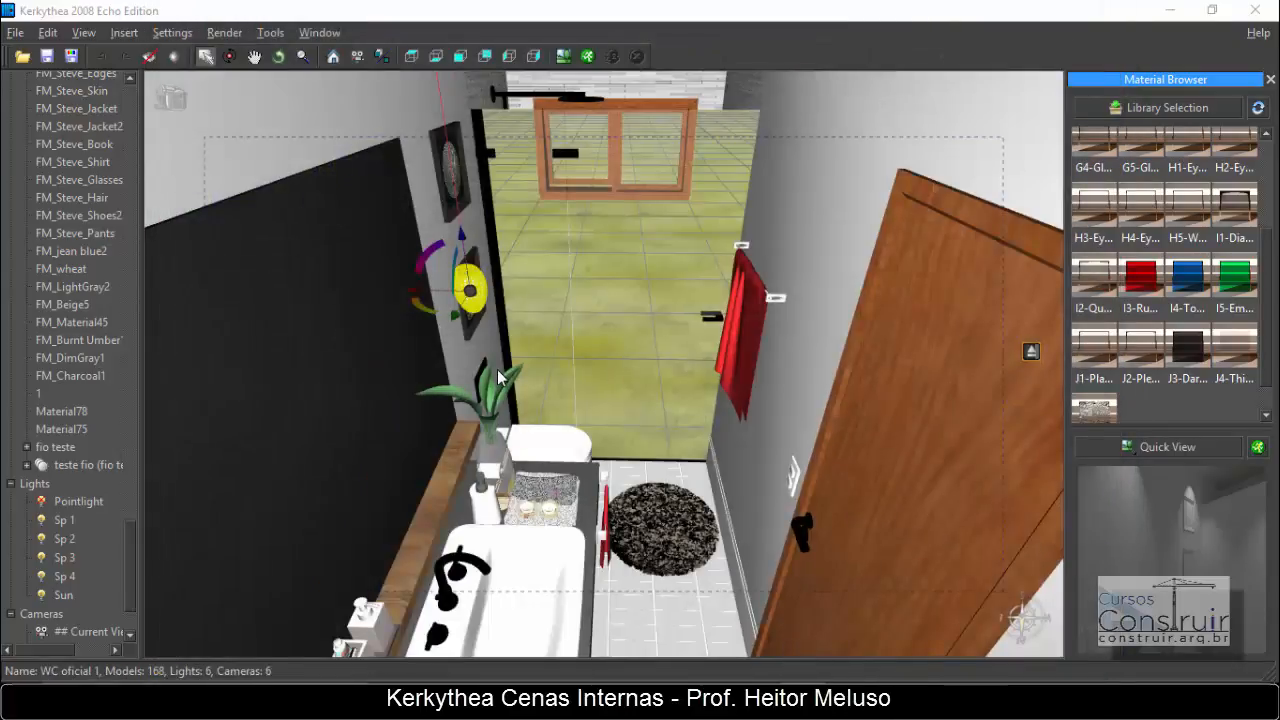
- Give the red bulb inside the pendant lamp (material Cor A05) a pale yellow self-luminance Radiance color
{"action": "scroll", "coordinate": [470, 290], "scroll_direction": "up", "scroll_amount": 2}
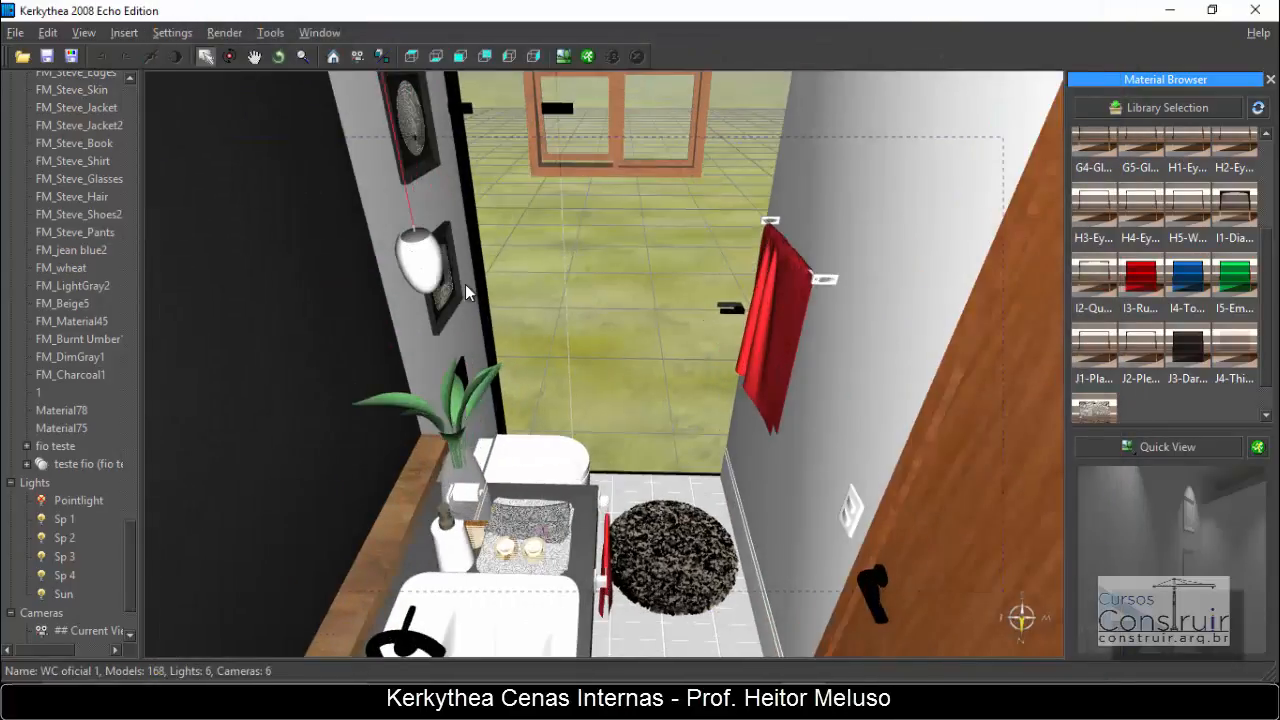
{"action": "scroll", "coordinate": [446, 281], "scroll_direction": "up", "scroll_amount": 4}
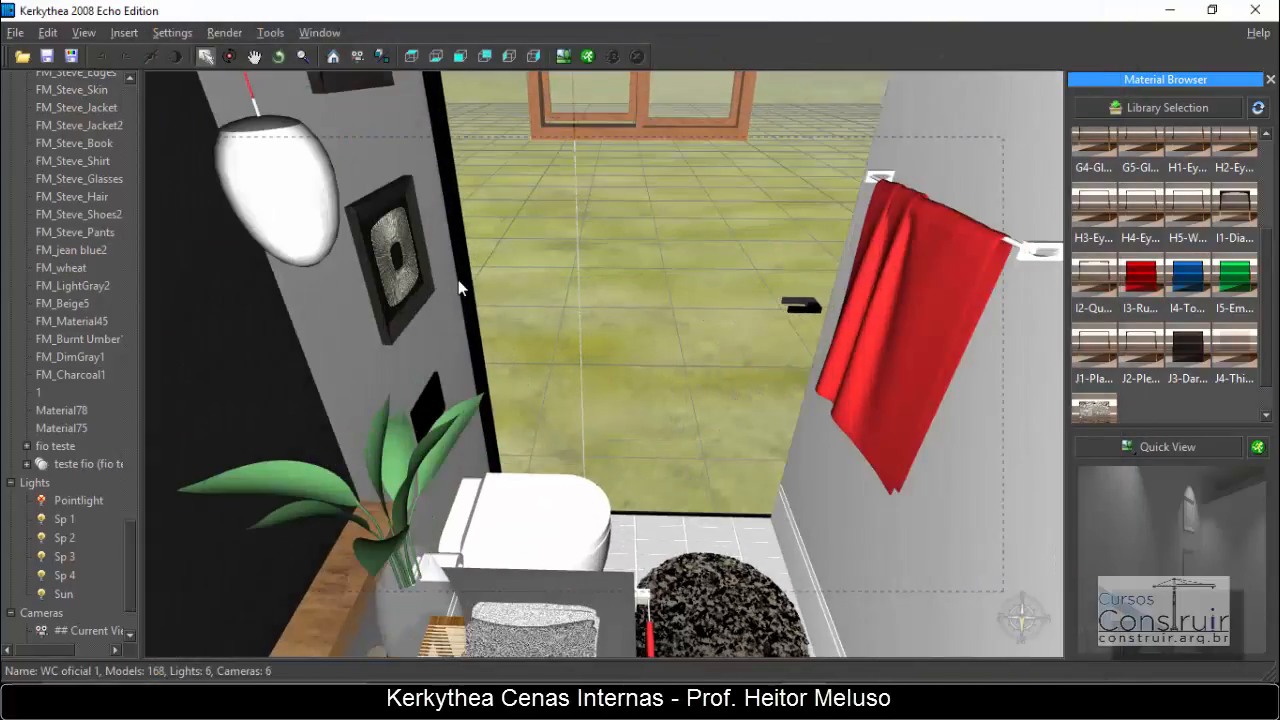
{"action": "scroll", "coordinate": [449, 277], "scroll_direction": "down", "scroll_amount": 5}
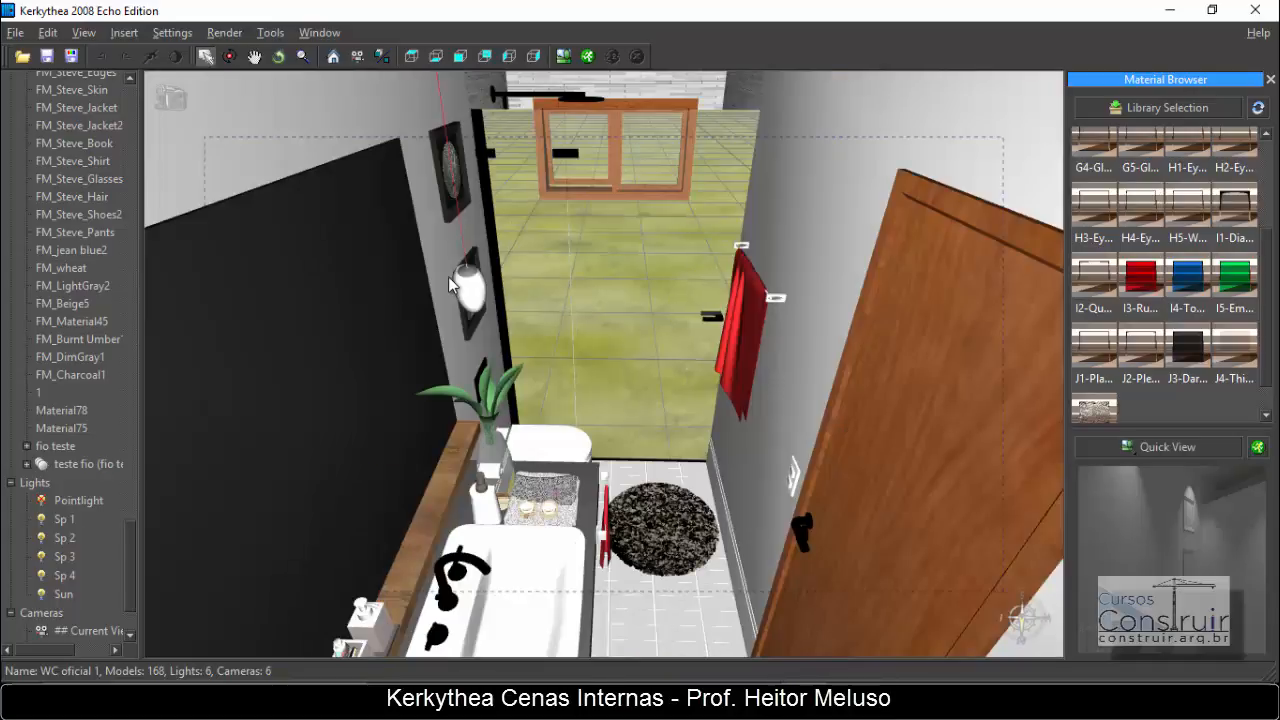
{"action": "scroll", "coordinate": [446, 278], "scroll_direction": "up", "scroll_amount": 5}
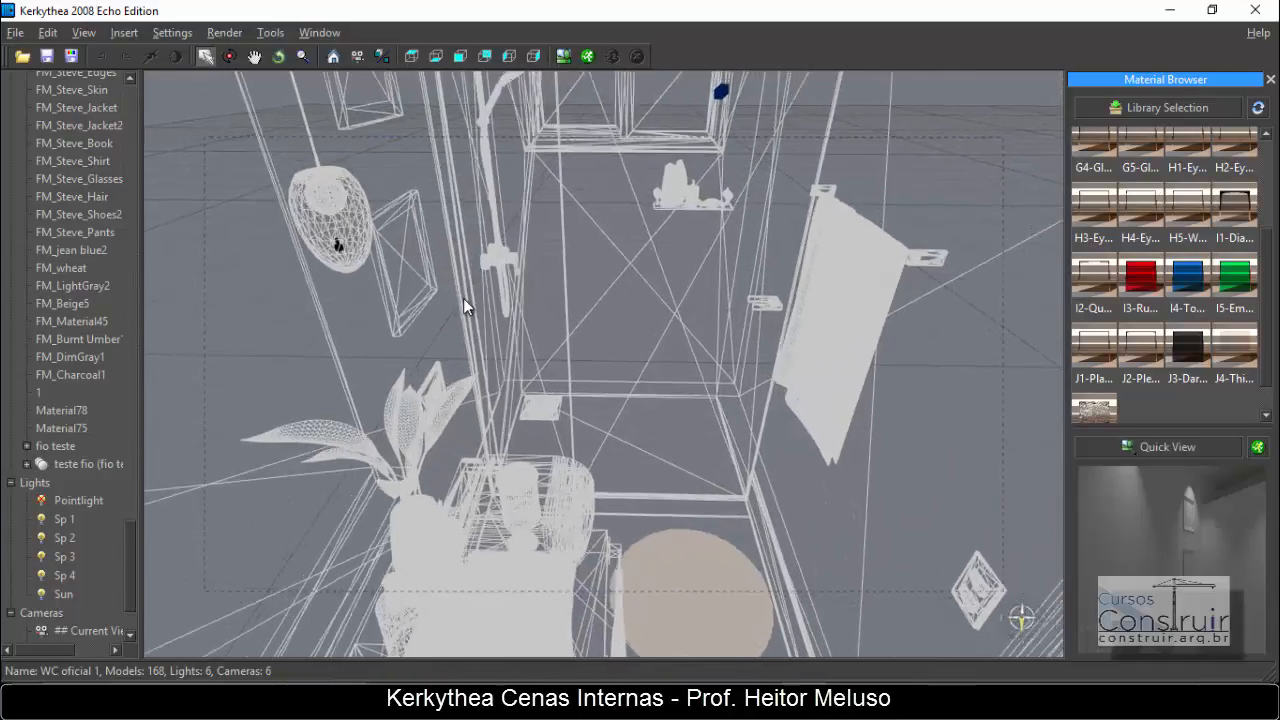
{"action": "scroll", "coordinate": [392, 250], "scroll_direction": "up", "scroll_amount": 2}
{"action": "scroll", "coordinate": [420, 262], "scroll_direction": "up", "scroll_amount": 3}
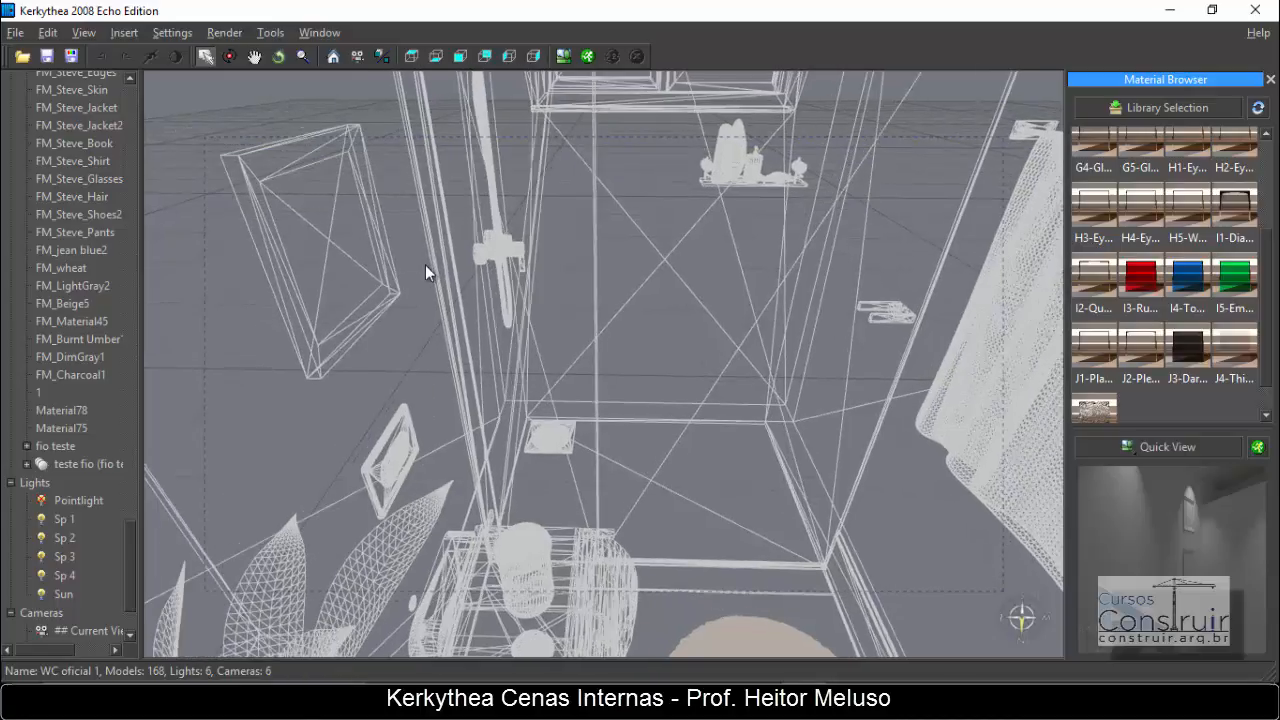
{"action": "scroll", "coordinate": [470, 285], "scroll_direction": "up", "scroll_amount": 4}
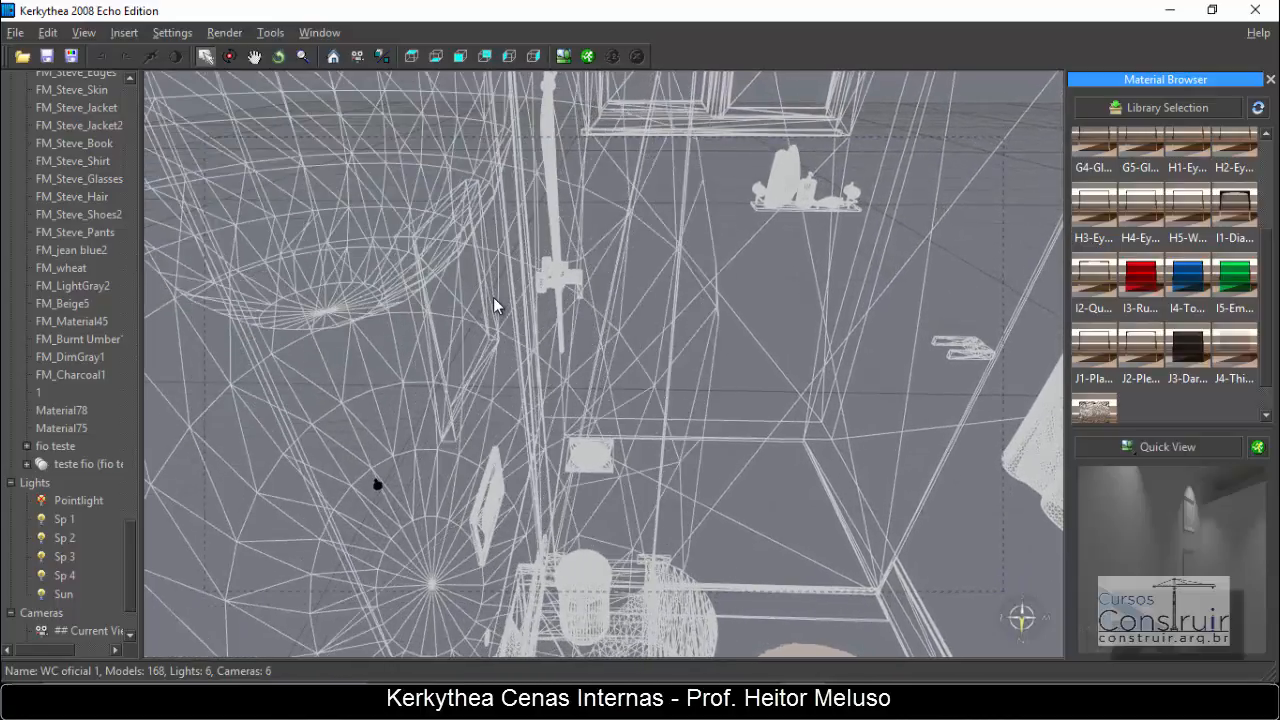
{"action": "scroll", "coordinate": [500, 303], "scroll_direction": "up", "scroll_amount": 2}
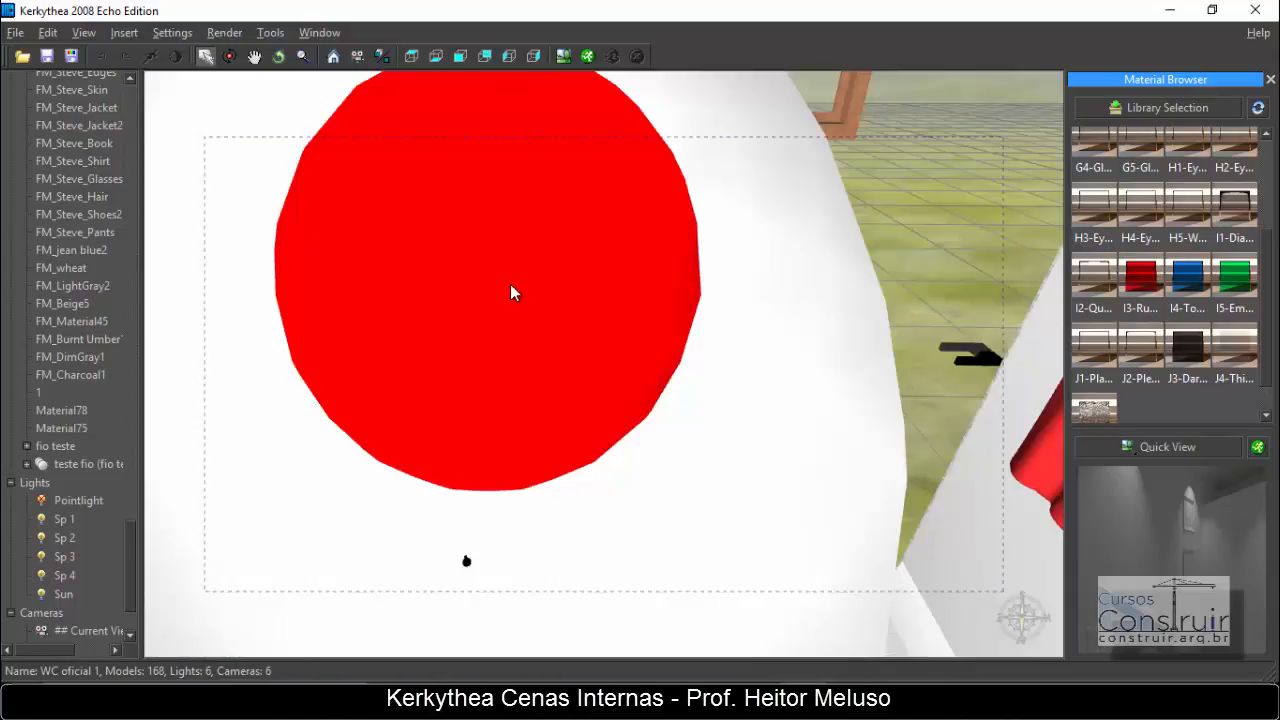
{"action": "scroll", "coordinate": [87, 280], "scroll_direction": "up", "scroll_amount": 8}
{"action": "scroll", "coordinate": [95, 270], "scroll_direction": "up", "scroll_amount": 3}
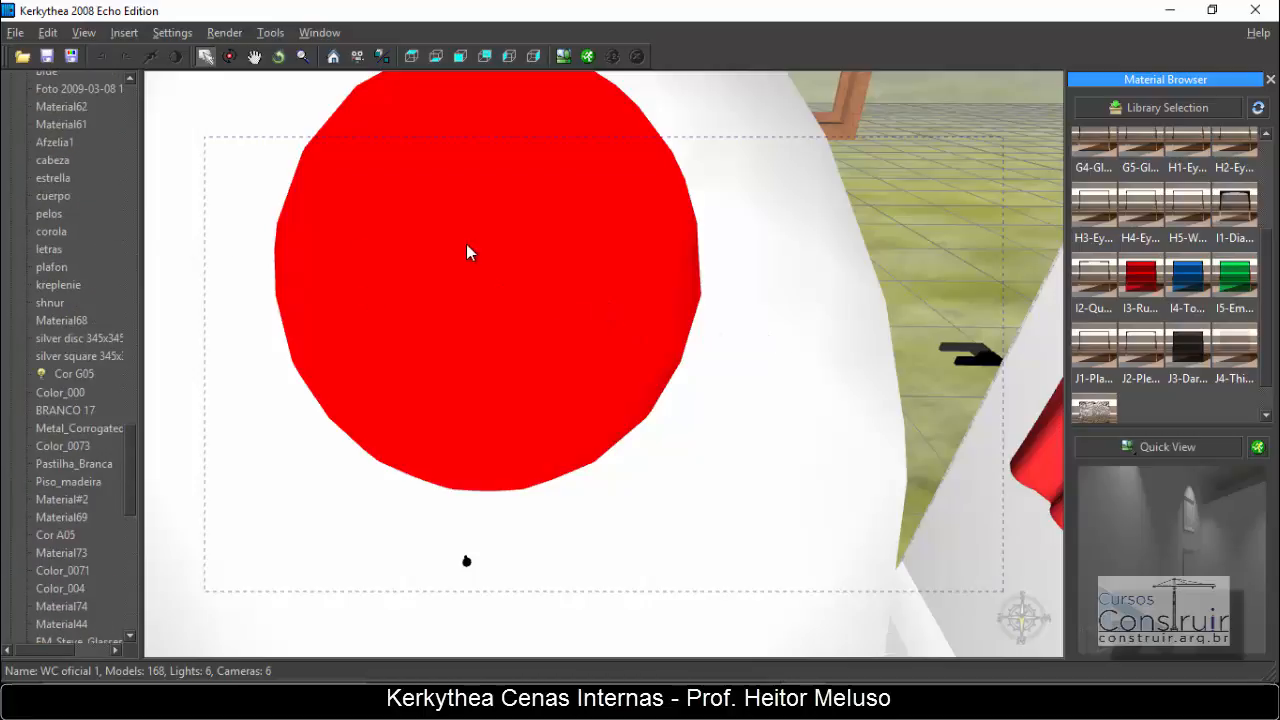
{"action": "left_click", "coordinate": [517, 296]}
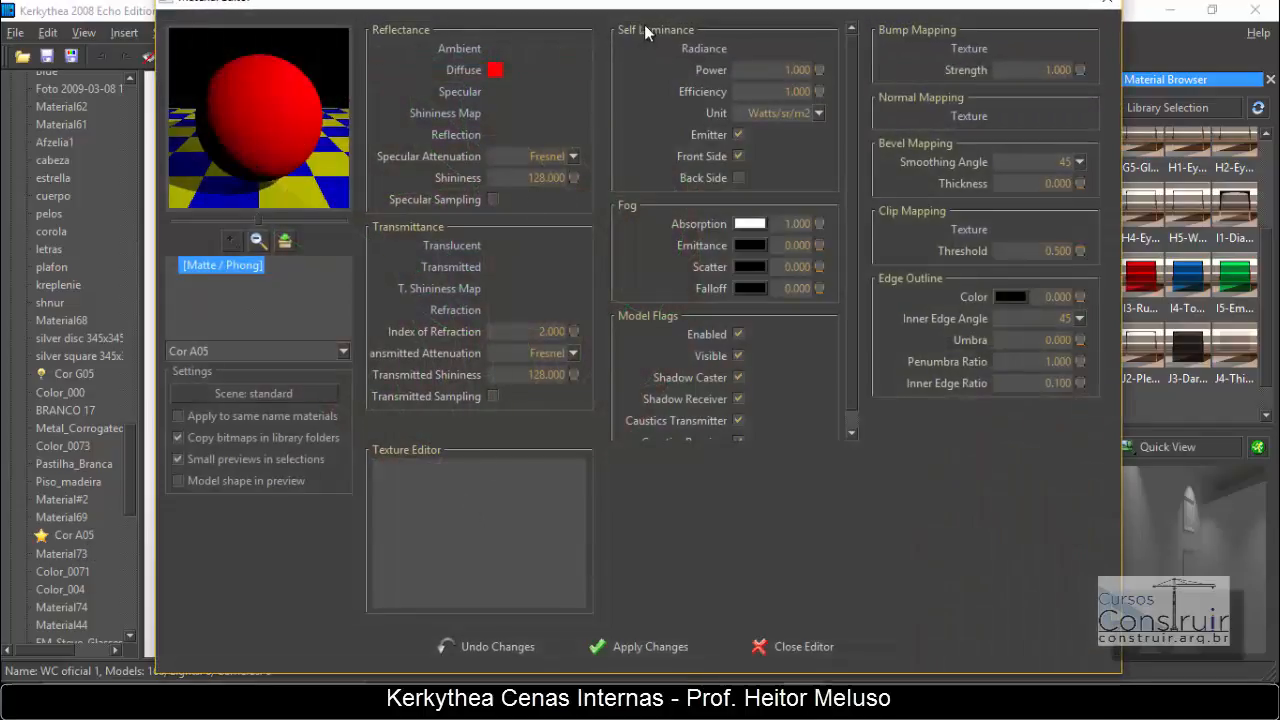
{"action": "left_click", "coordinate": [696, 49]}
{"action": "left_click", "coordinate": [710, 62]}
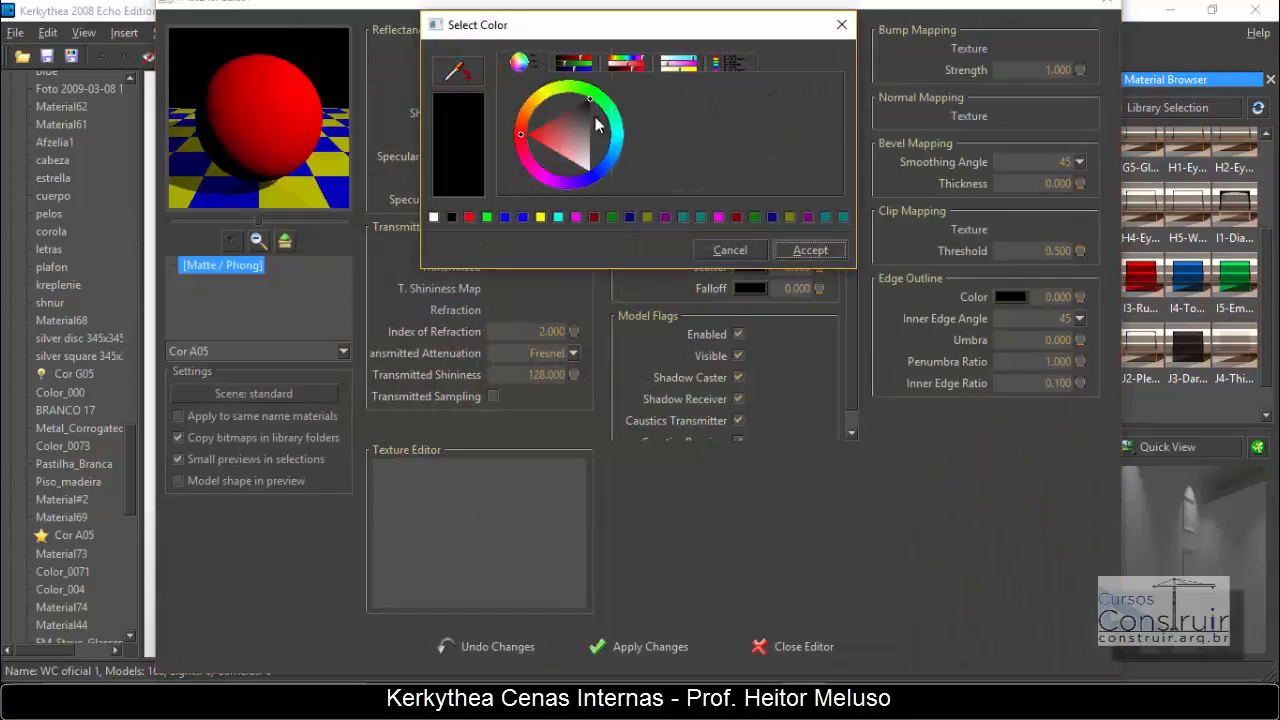
{"action": "left_click", "coordinate": [548, 91]}
{"action": "left_click", "coordinate": [548, 158]}
{"action": "left_click", "coordinate": [806, 250]}
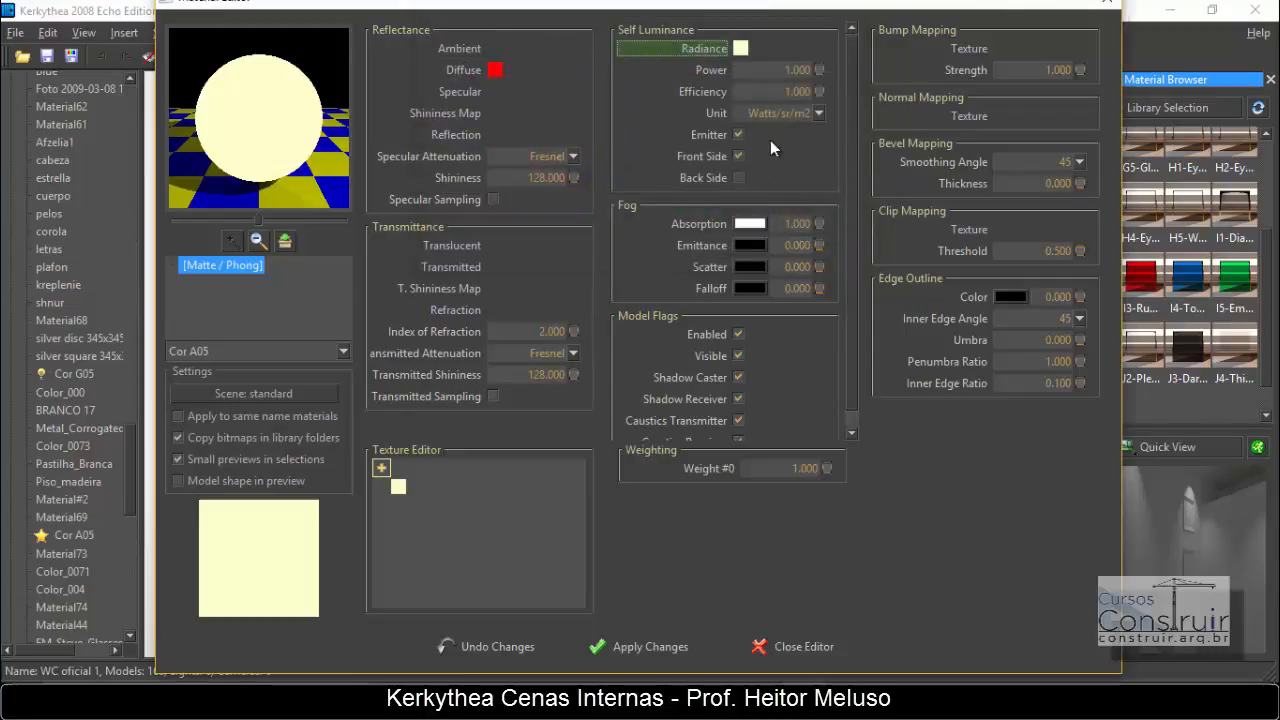
- Turn off Emitter and set the self-luminance Power to 5 for Cor A05, applying the changes and closing the editor
{"action": "left_click", "coordinate": [738, 134]}
{"action": "left_click", "coordinate": [786, 70]}
{"action": "type", "text": "5"}
{"action": "key", "text": "Return"}
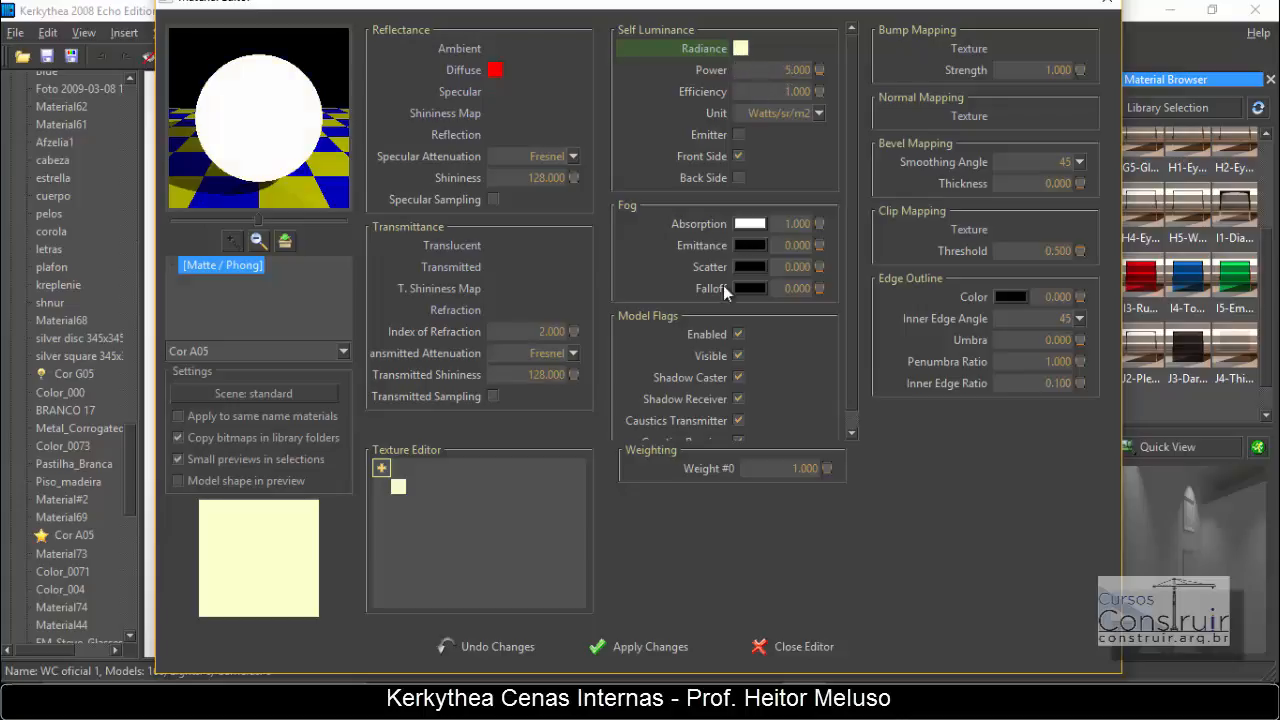
{"action": "left_click", "coordinate": [635, 650]}
{"action": "left_click", "coordinate": [775, 646]}
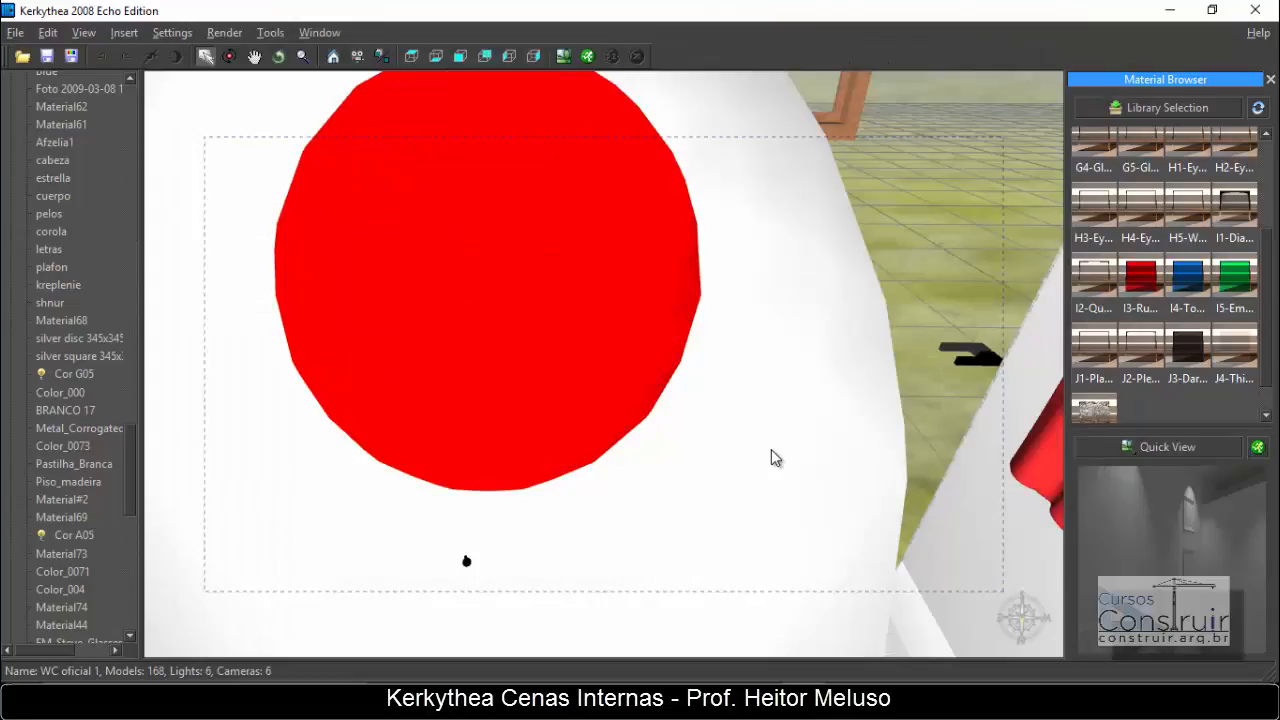
- Return to the saved bathroom camera view and render it with the 03. PhotonMap - Quick preset
{"action": "key", "text": "Page_Down"}
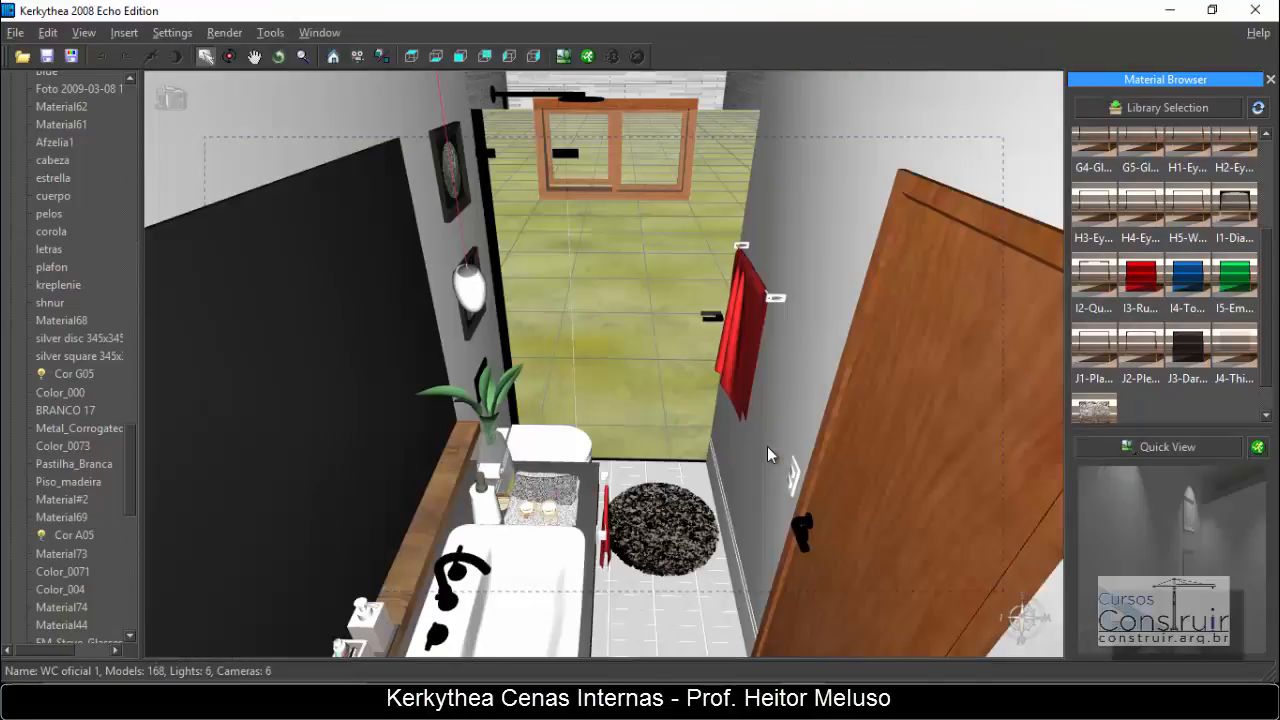
{"action": "left_click", "coordinate": [589, 57]}
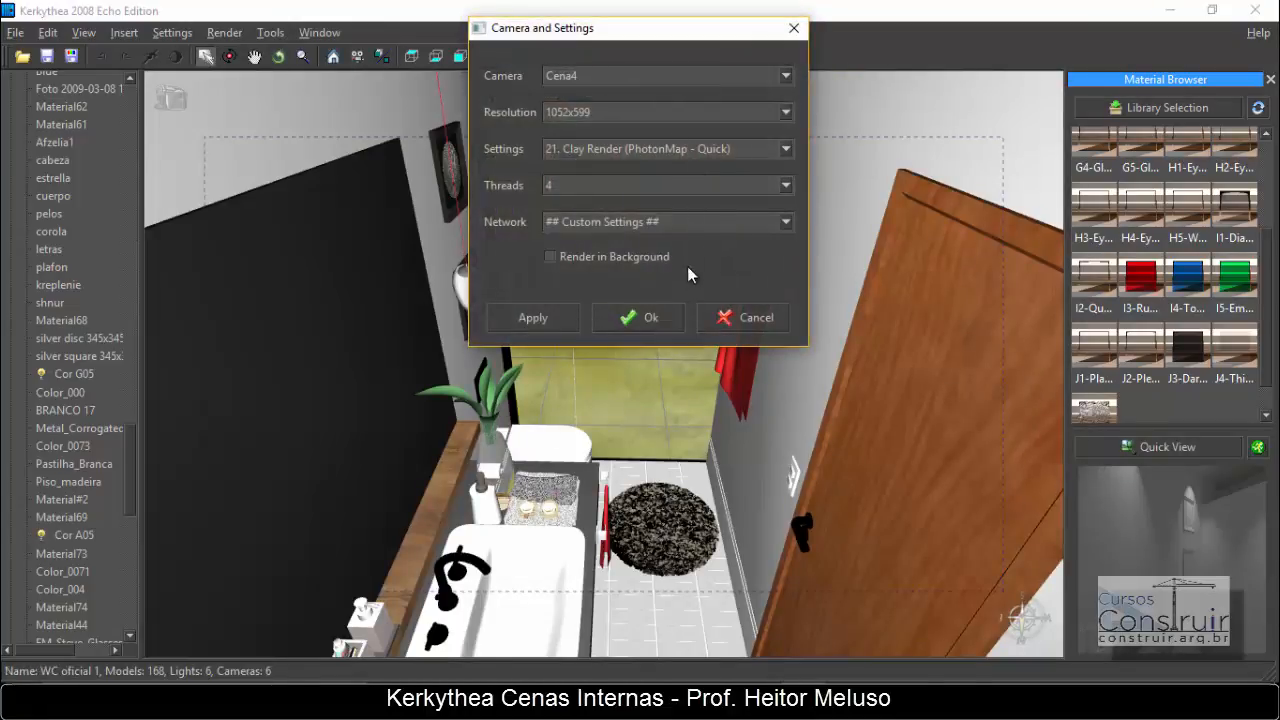
{"action": "left_click", "coordinate": [694, 148]}
{"action": "scroll", "coordinate": [706, 185], "scroll_direction": "up", "scroll_amount": 5}
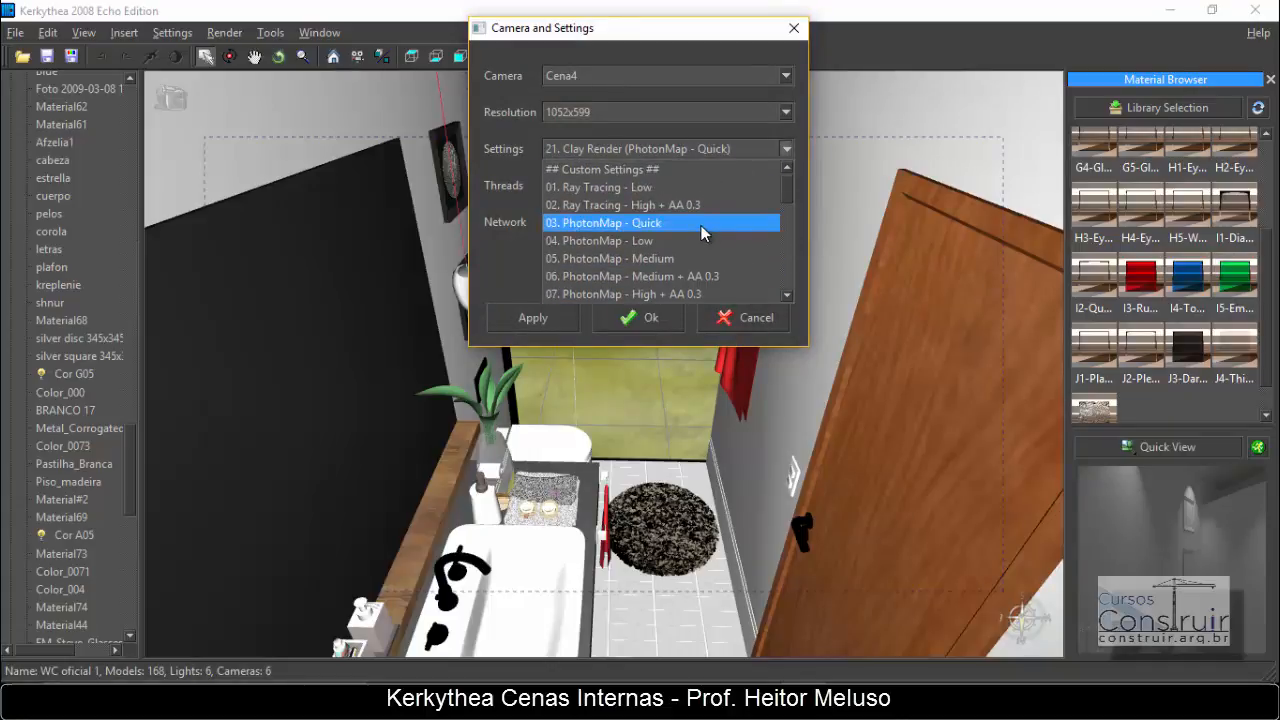
{"action": "left_click", "coordinate": [701, 224]}
{"action": "left_click", "coordinate": [651, 318]}
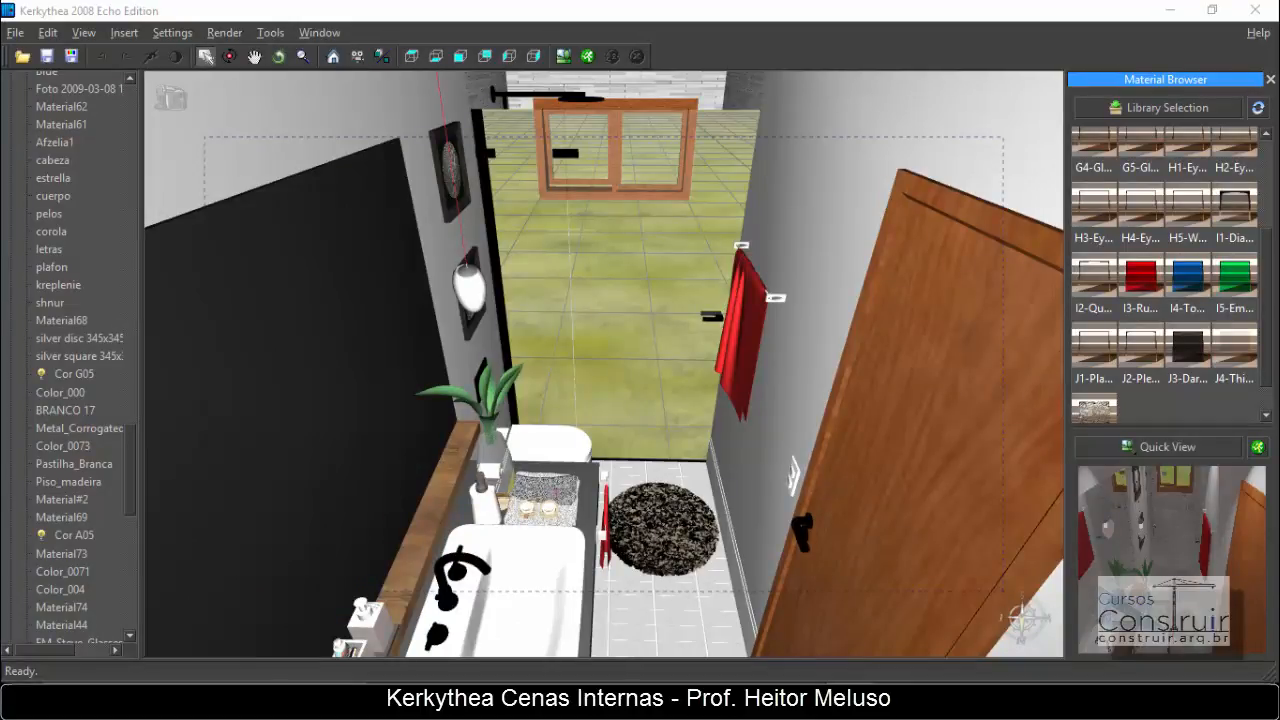
- Open the rendered image, raise its Dark correction to 1.40 and close it after examining the lamp
{"action": "left_click", "coordinate": [563, 56]}
{"action": "left_click", "coordinate": [742, 30]}
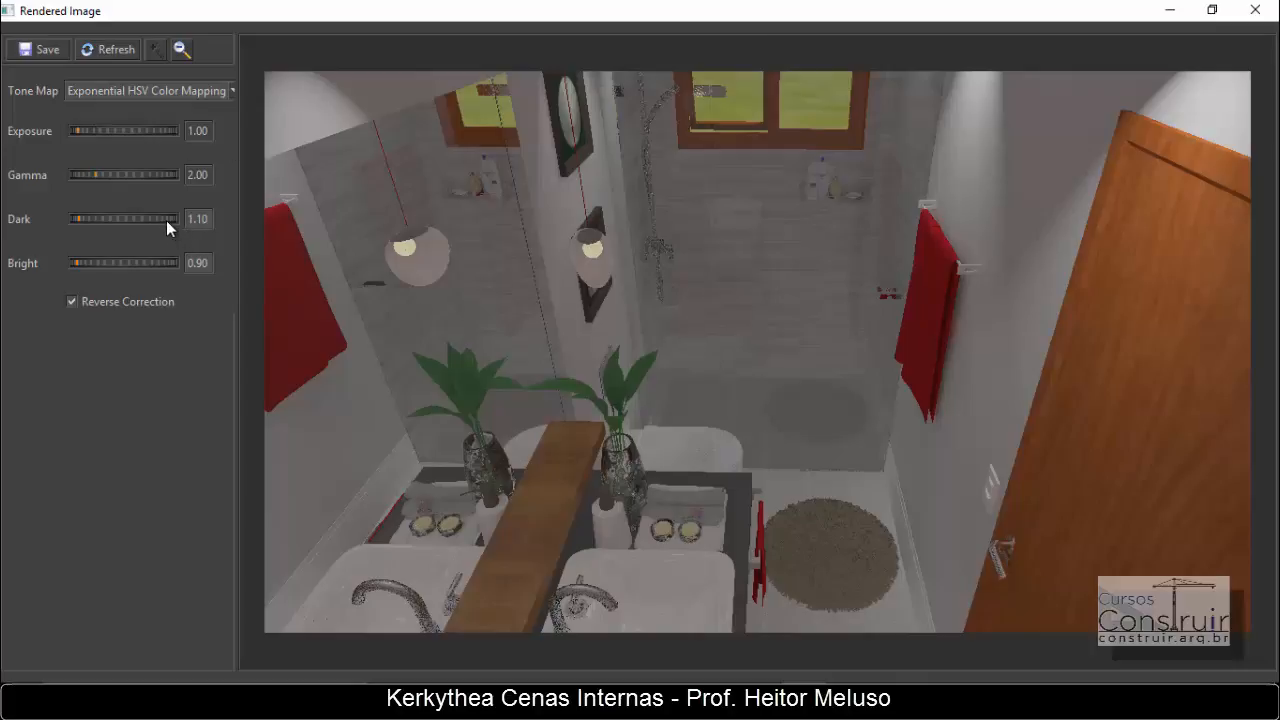
{"action": "mouse_move", "coordinate": [166, 220]}
{"action": "left_mouse_down"}
{"action": "mouse_move", "coordinate": [160, 230]}
{"action": "mouse_move", "coordinate": [162, 219]}
{"action": "left_mouse_up"}
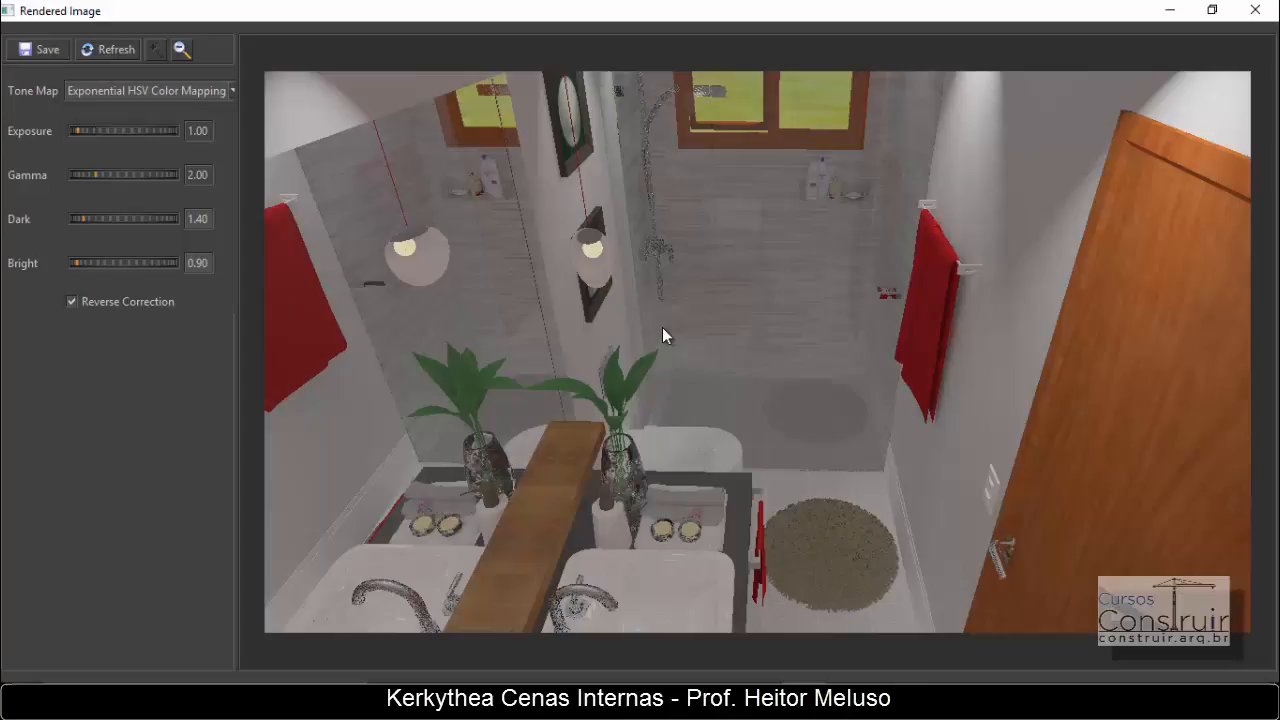
{"action": "left_click", "coordinate": [1270, 17]}
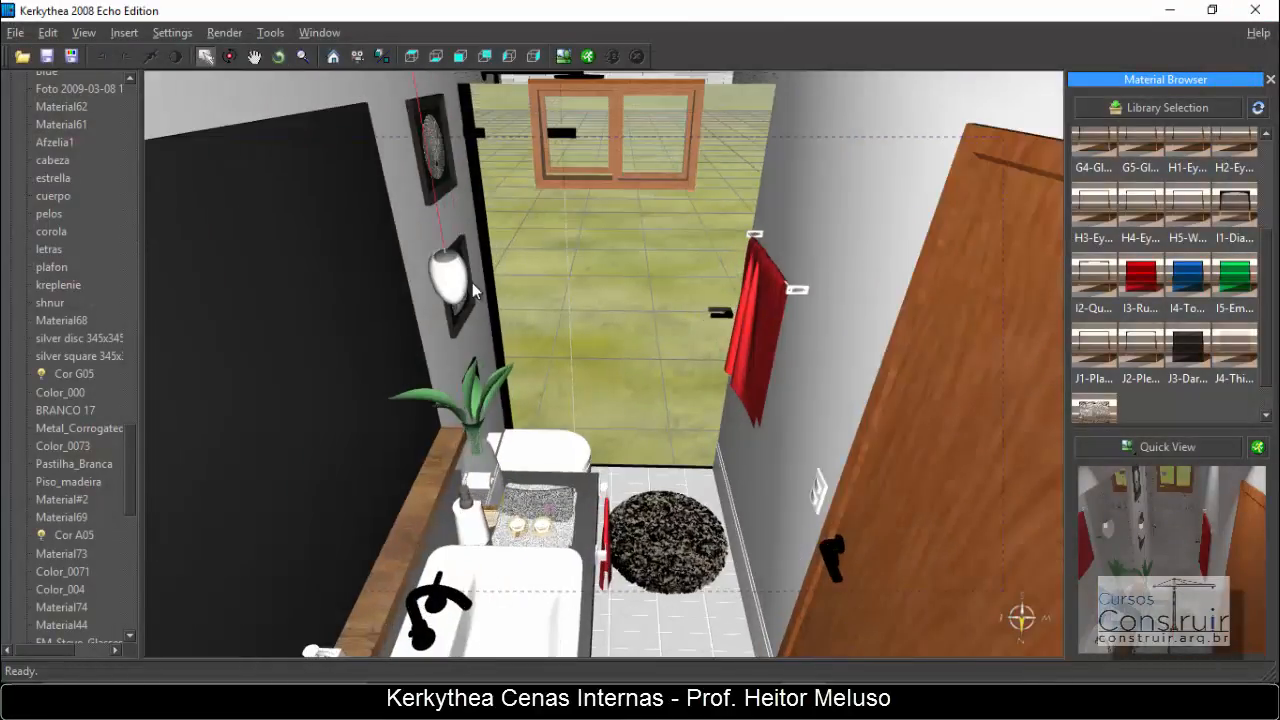
- Remove the Radiance color from the bulb's Cor A05 material, apply the change and close the editor
{"action": "scroll", "coordinate": [474, 290], "scroll_direction": "up", "scroll_amount": 10}
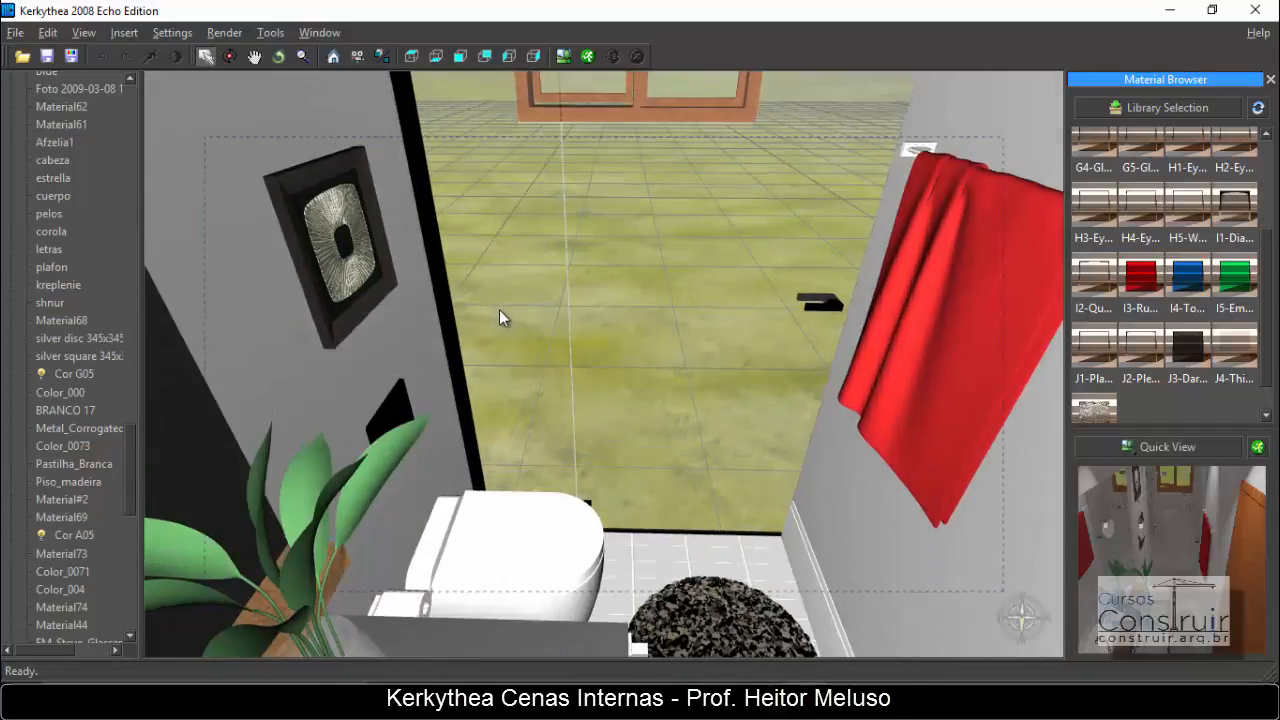
{"action": "scroll", "coordinate": [498, 310], "scroll_direction": "up", "scroll_amount": 10}
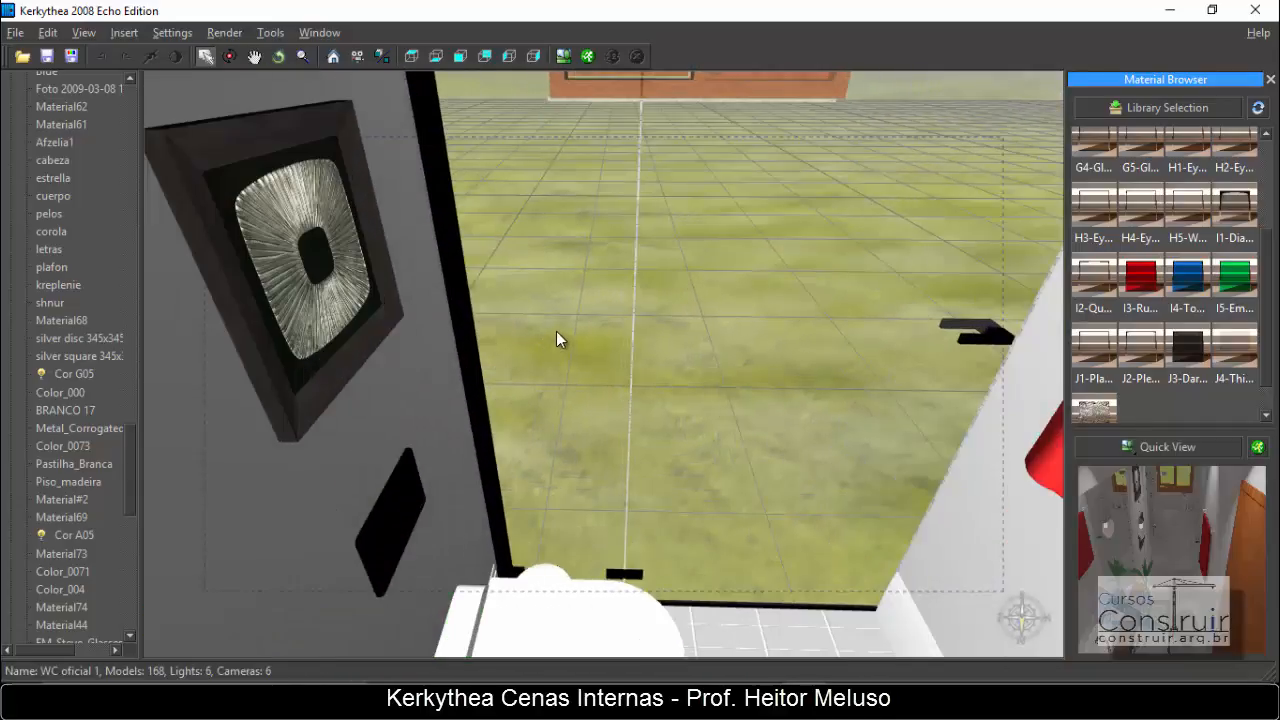
{"action": "middle_click_drag", "start_coordinate": [562, 330], "coordinate": [713, 334]}
{"action": "double_click", "coordinate": [626, 442]}
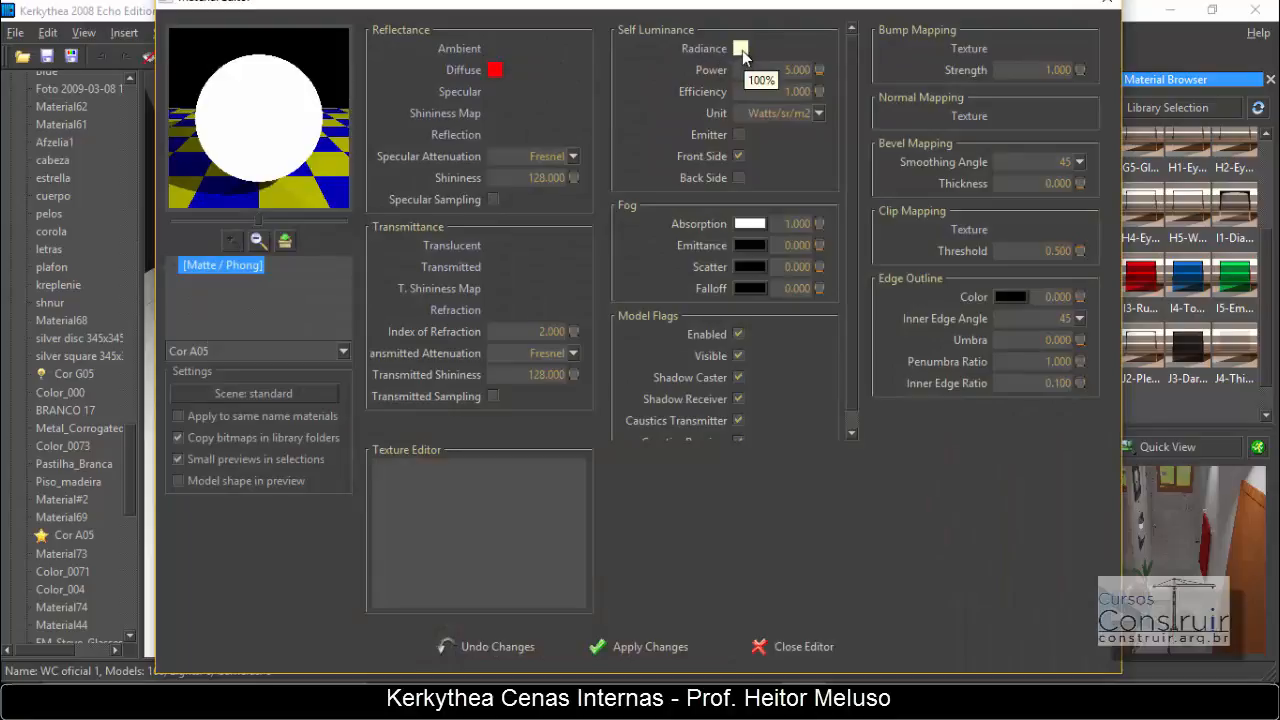
{"action": "left_click", "coordinate": [740, 48]}
{"action": "left_click", "coordinate": [835, 15]}
{"action": "left_click", "coordinate": [740, 48]}
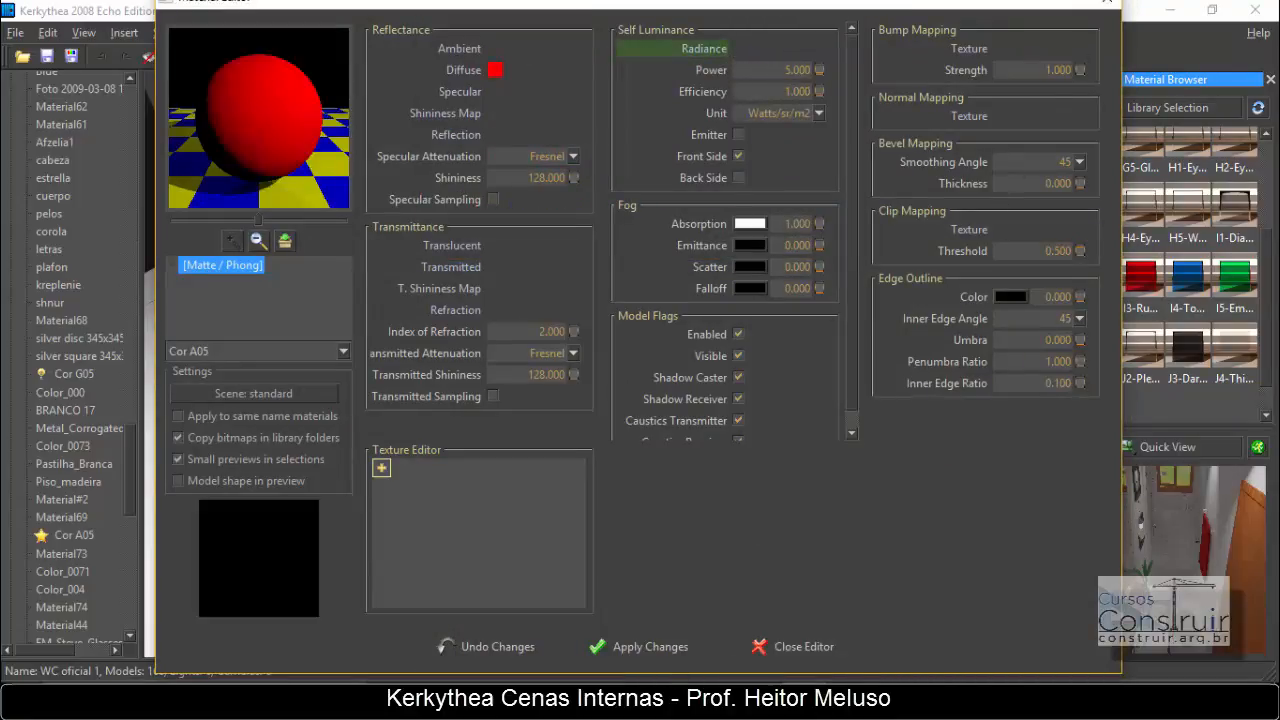
{"action": "left_click", "coordinate": [668, 646]}
{"action": "left_click", "coordinate": [797, 646]}
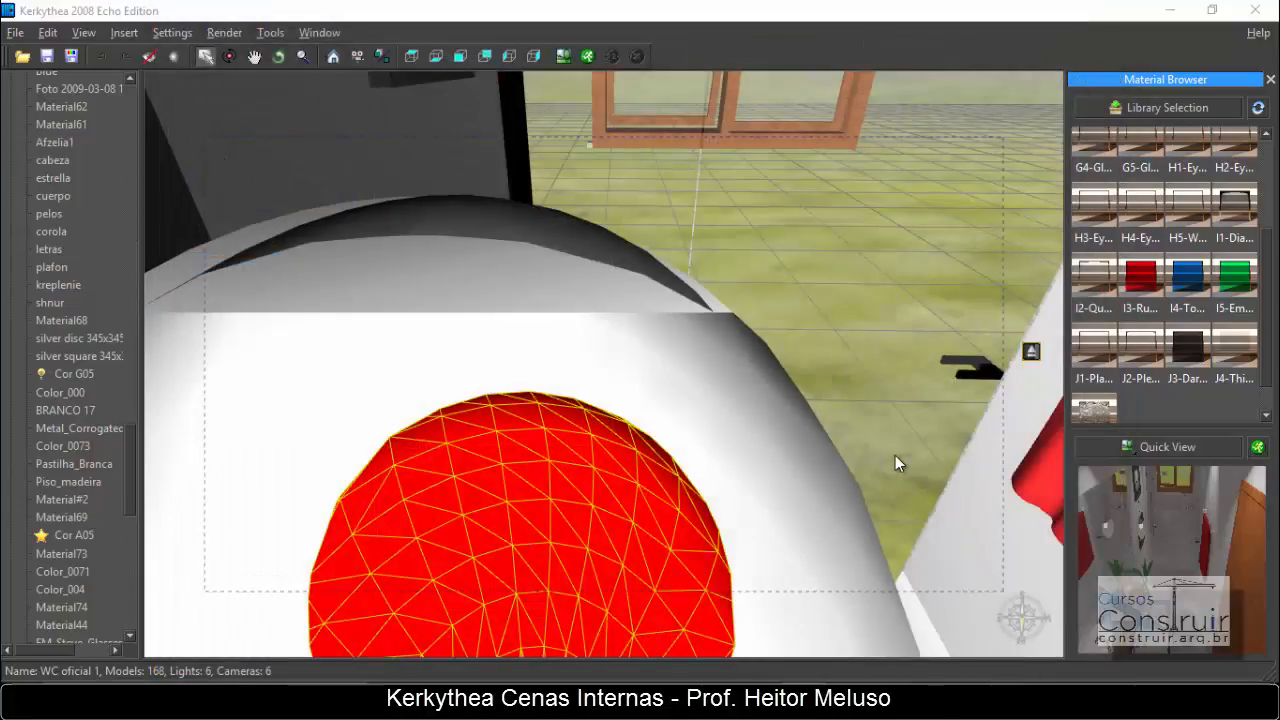
- Return to the saved bathroom camera view, open the pendant globe's plafon material and remove its Refraction color
{"action": "key", "text": "Page_Down"}
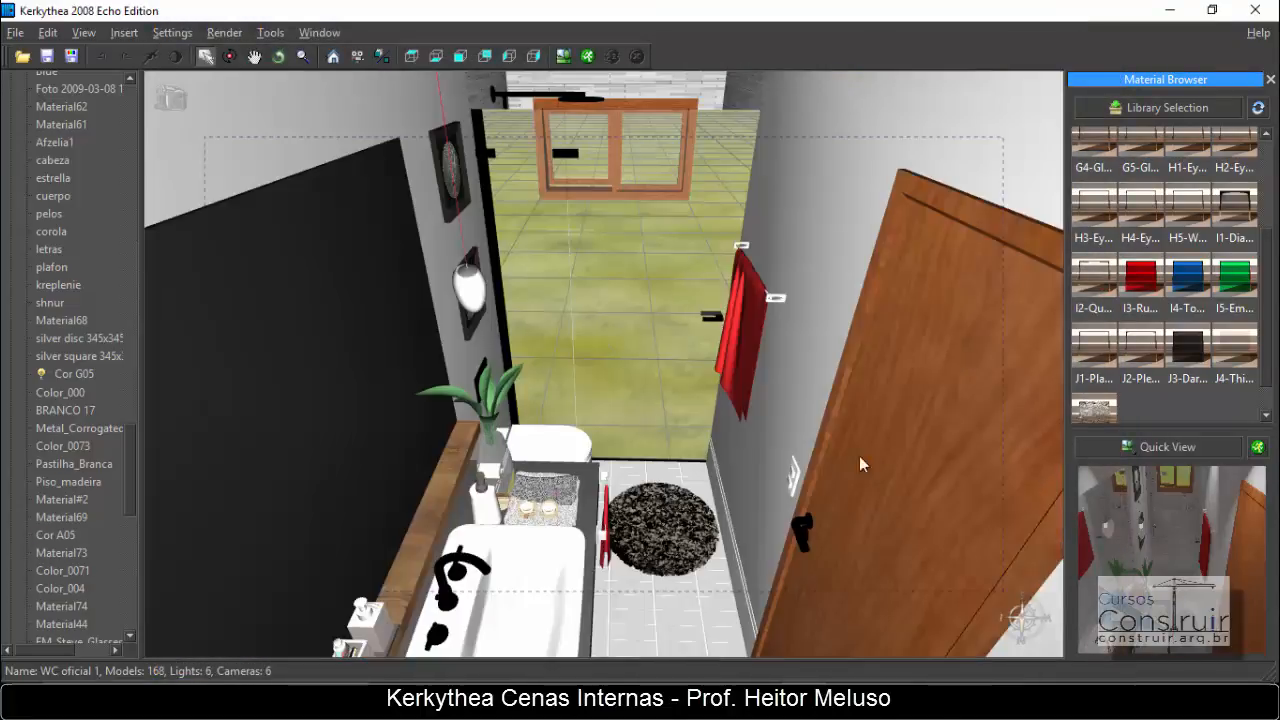
{"action": "double_click", "coordinate": [474, 312]}
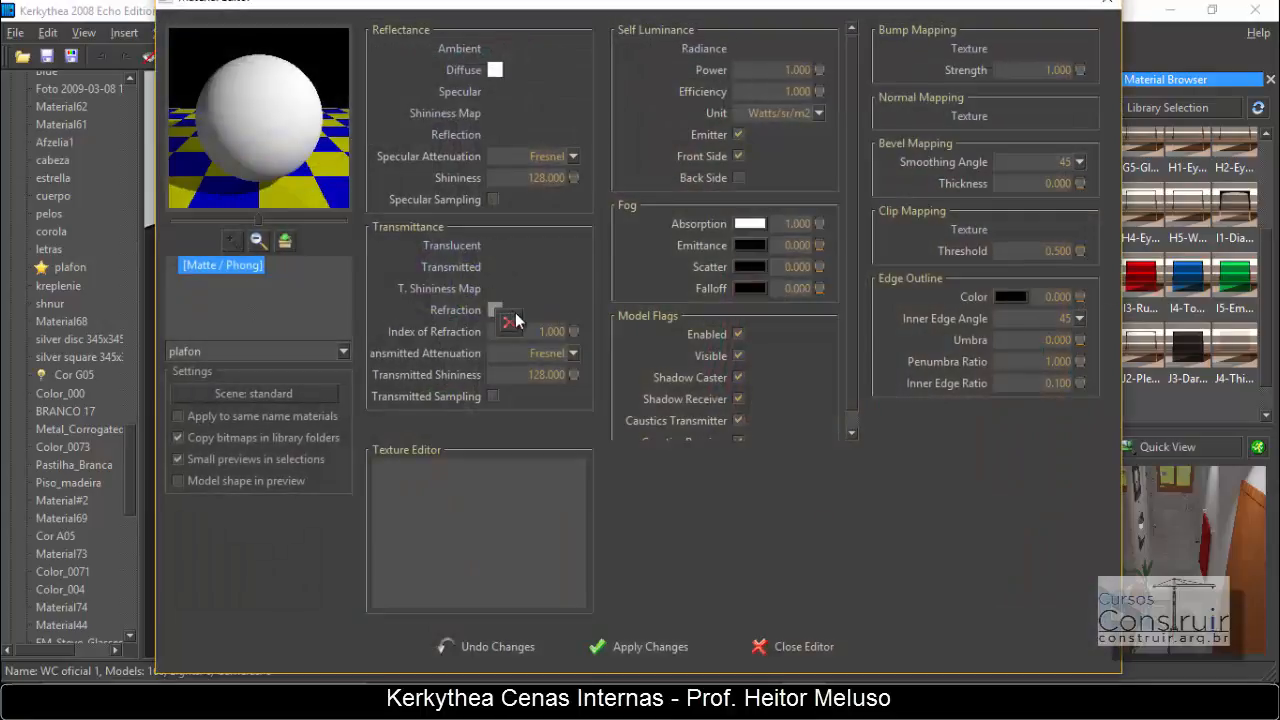
{"action": "left_click", "coordinate": [494, 310]}
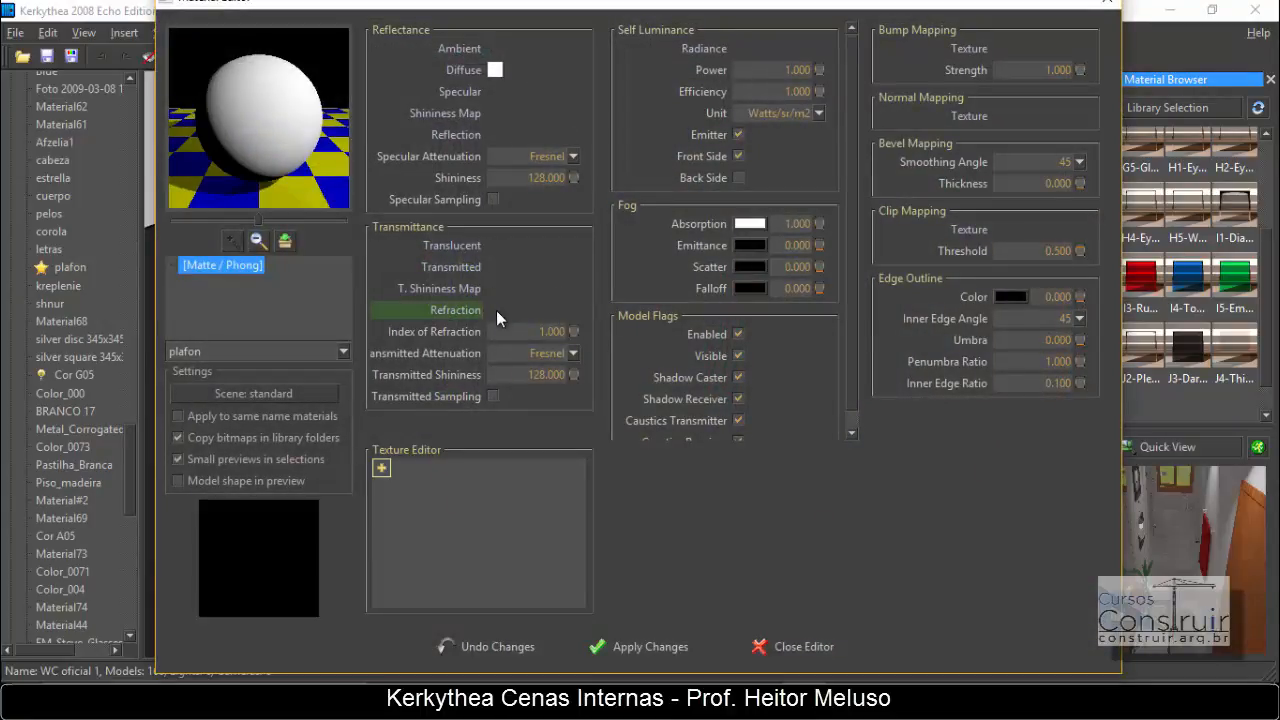
- Give plafon a white Radiance color with Power 0.730, turn off Emitter, apply the changes and close the editor
{"action": "left_click", "coordinate": [710, 68]}
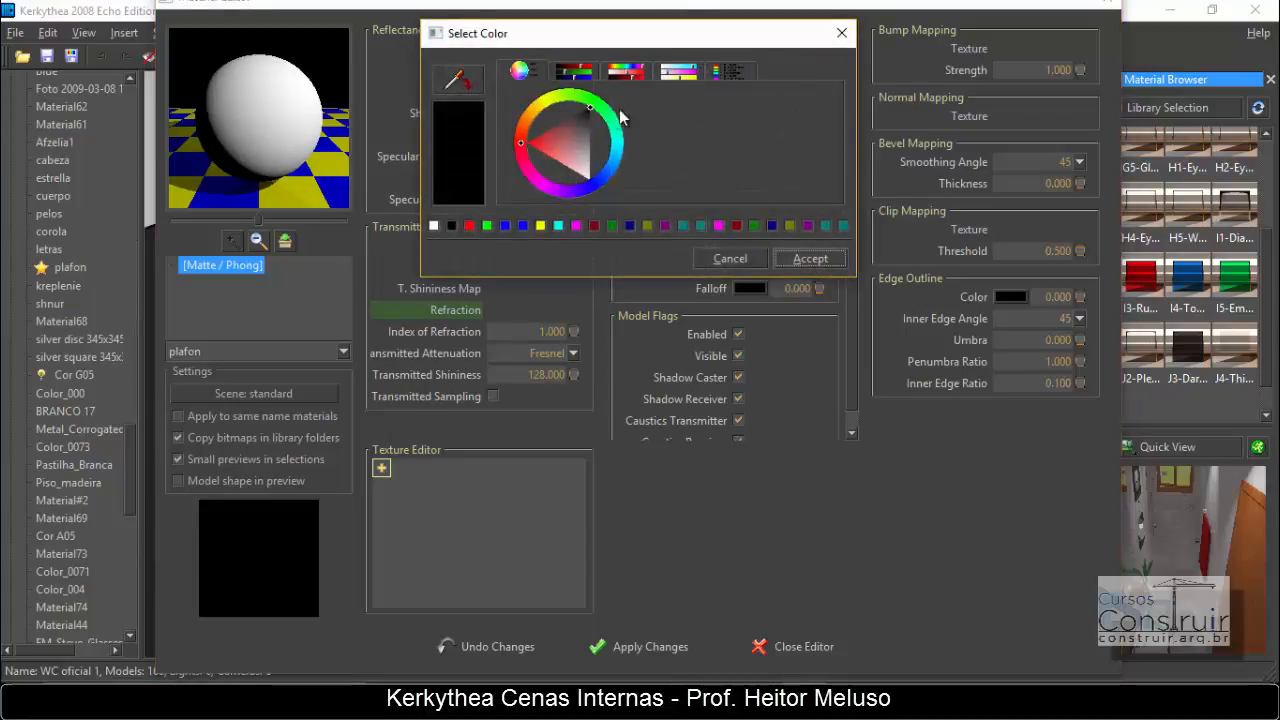
{"action": "left_click_drag", "start_coordinate": [591, 129], "coordinate": [715, 230]}
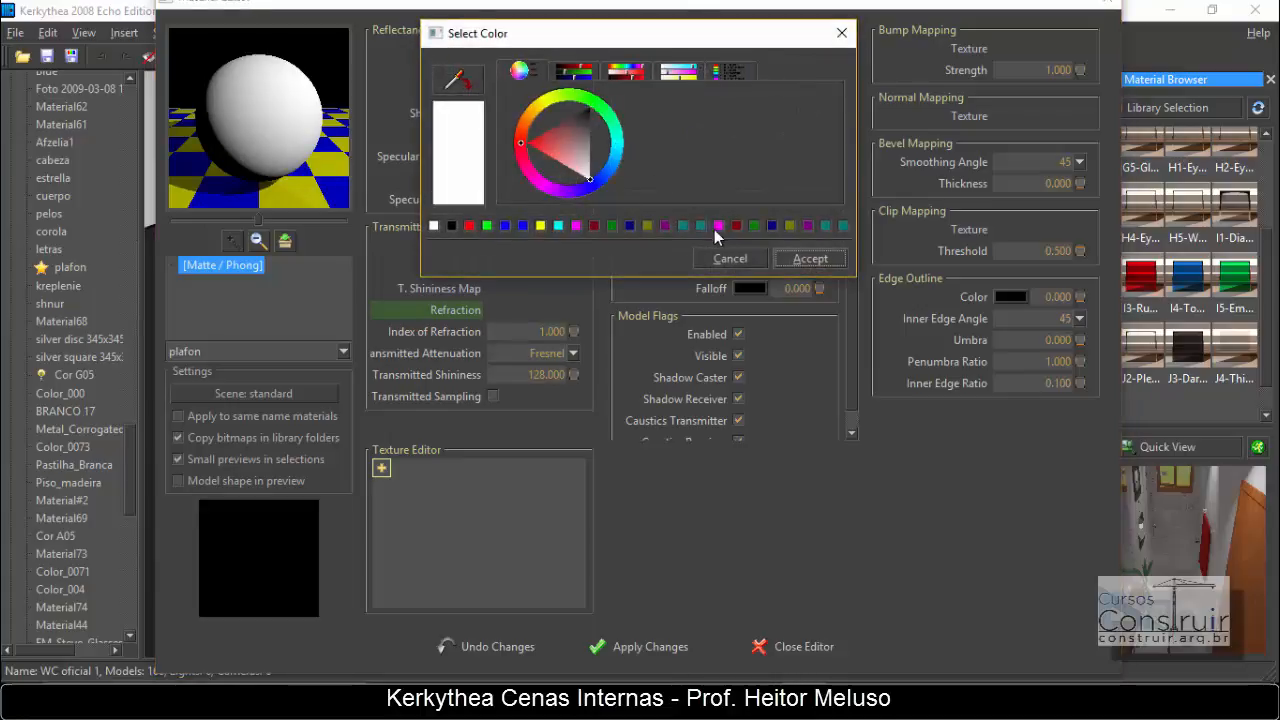
{"action": "left_click", "coordinate": [814, 260]}
{"action": "left_click_drag", "start_coordinate": [820, 71], "coordinate": [826, 88]}
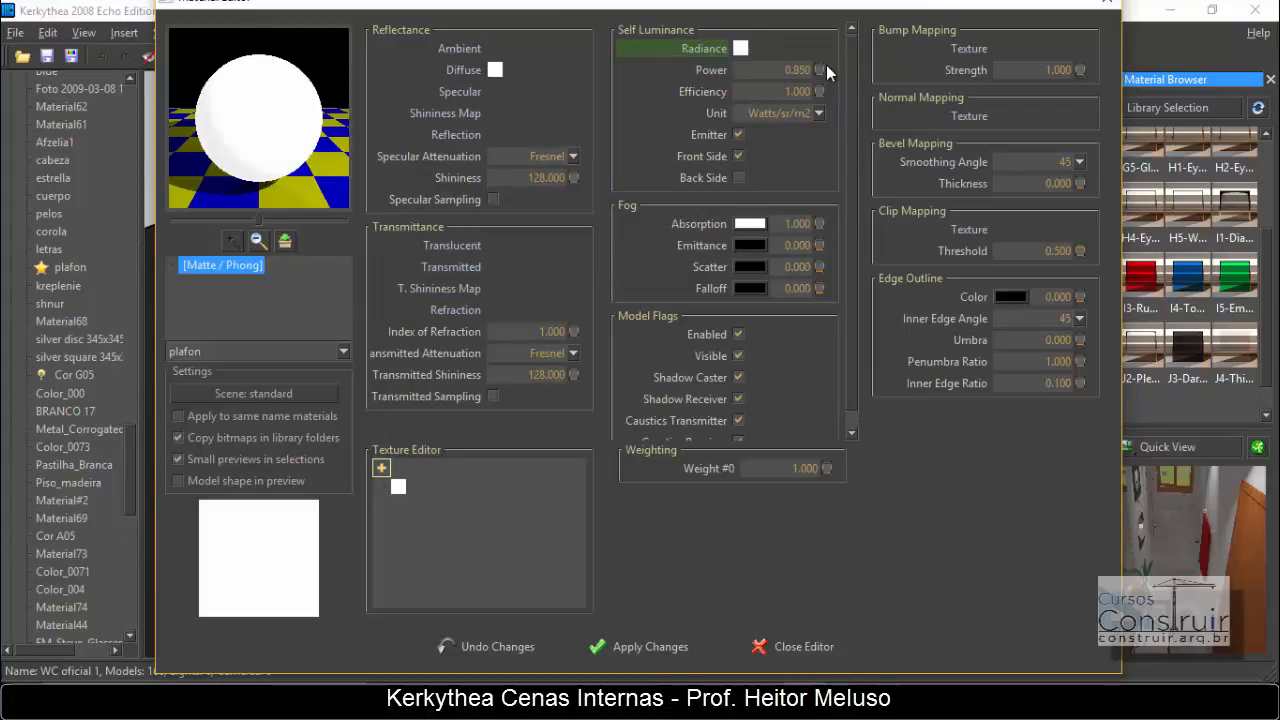
{"action": "left_click_drag", "start_coordinate": [826, 91], "coordinate": [826, 94]}
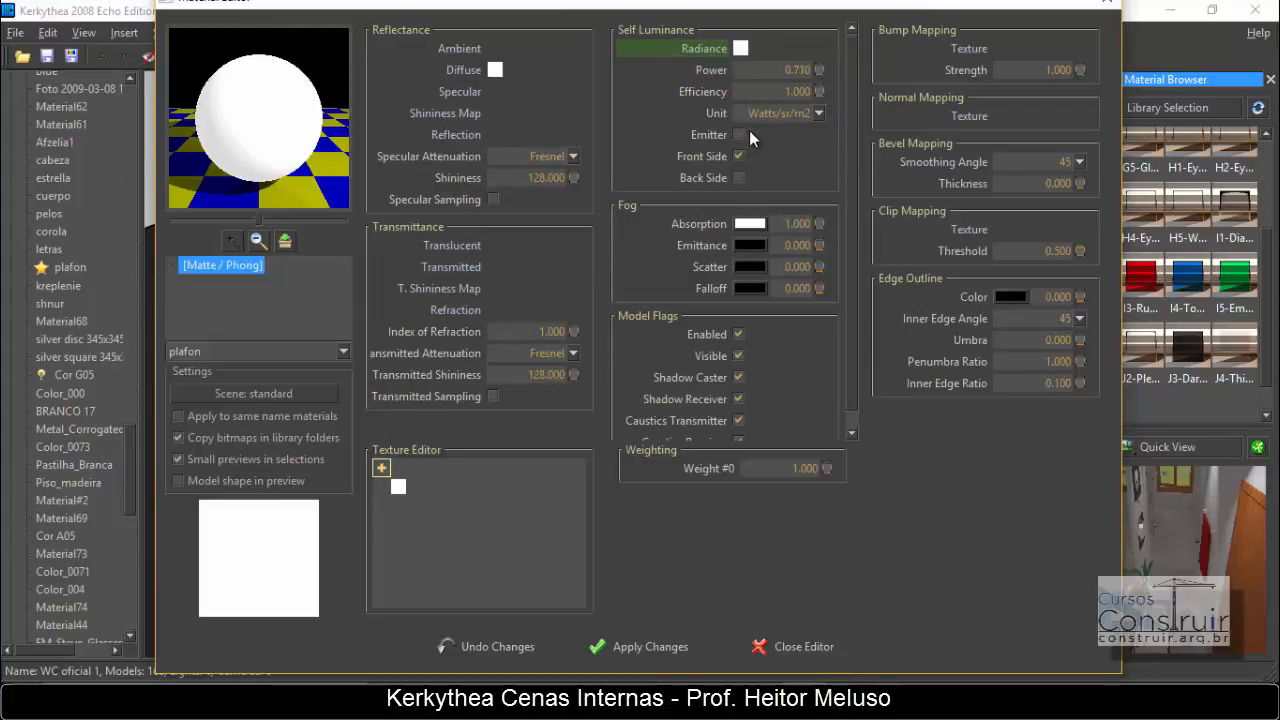
{"action": "left_click", "coordinate": [649, 648]}
{"action": "left_click", "coordinate": [798, 648]}
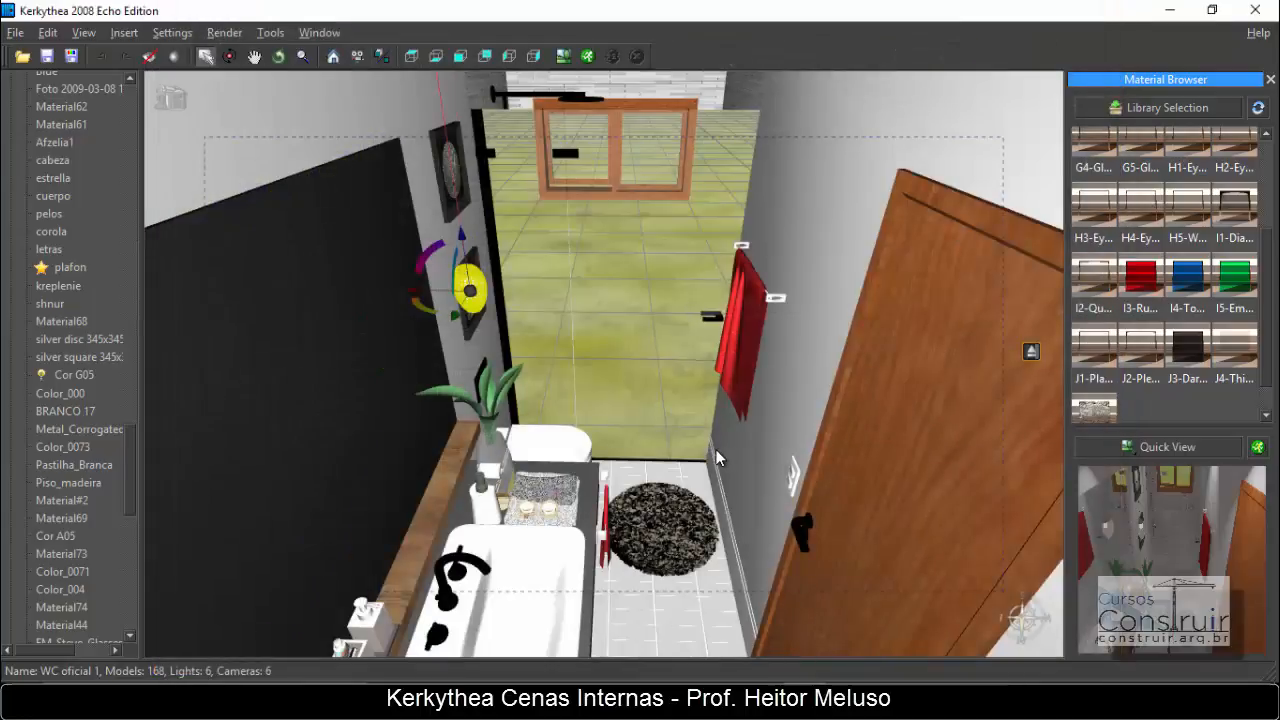
- Render camera Cena4 at 1052x599 with the 03. PhotonMap - Quick preset, then examine the rendered image full size and close it
{"action": "key", "text": "Escape"}
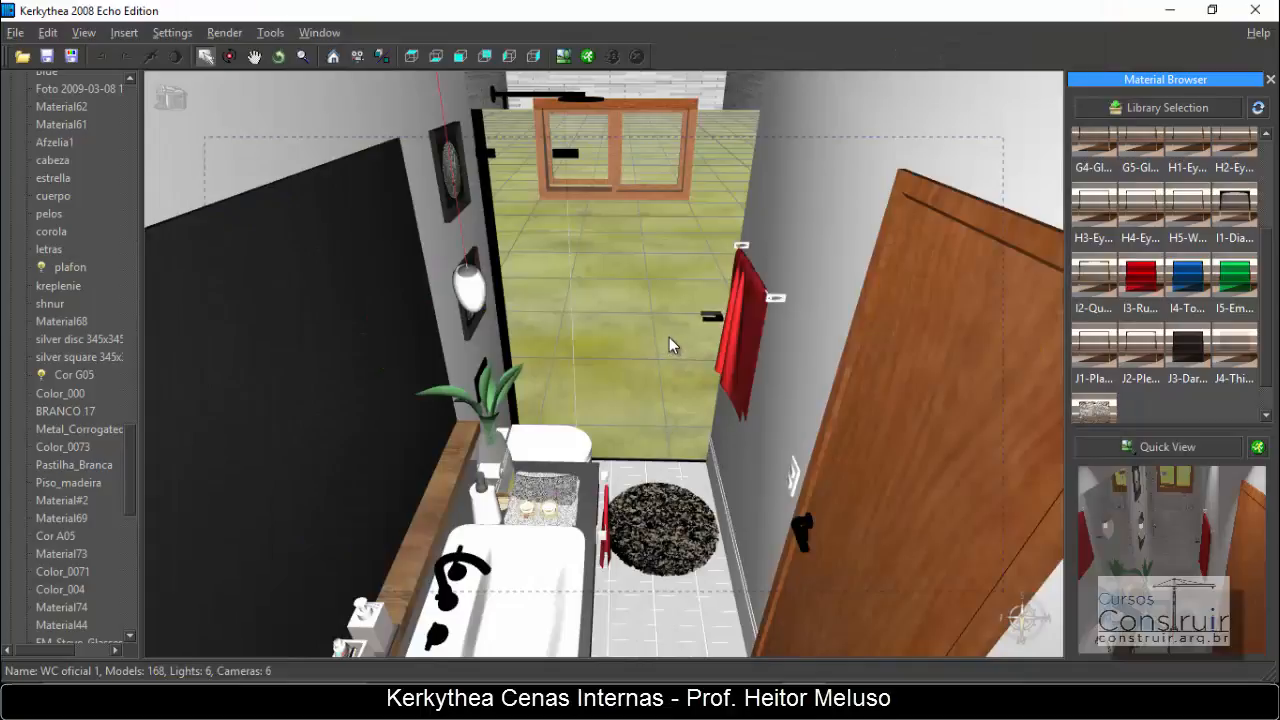
{"action": "left_click", "coordinate": [586, 58]}
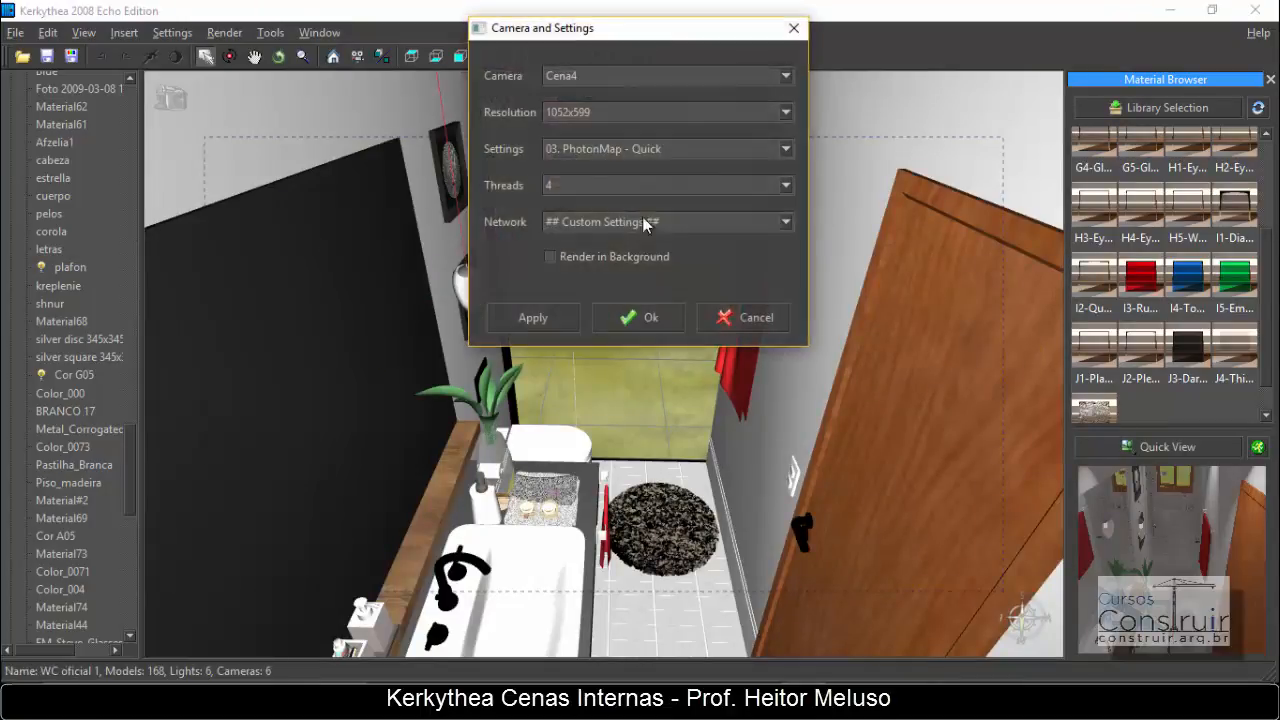
{"action": "left_click", "coordinate": [655, 317]}
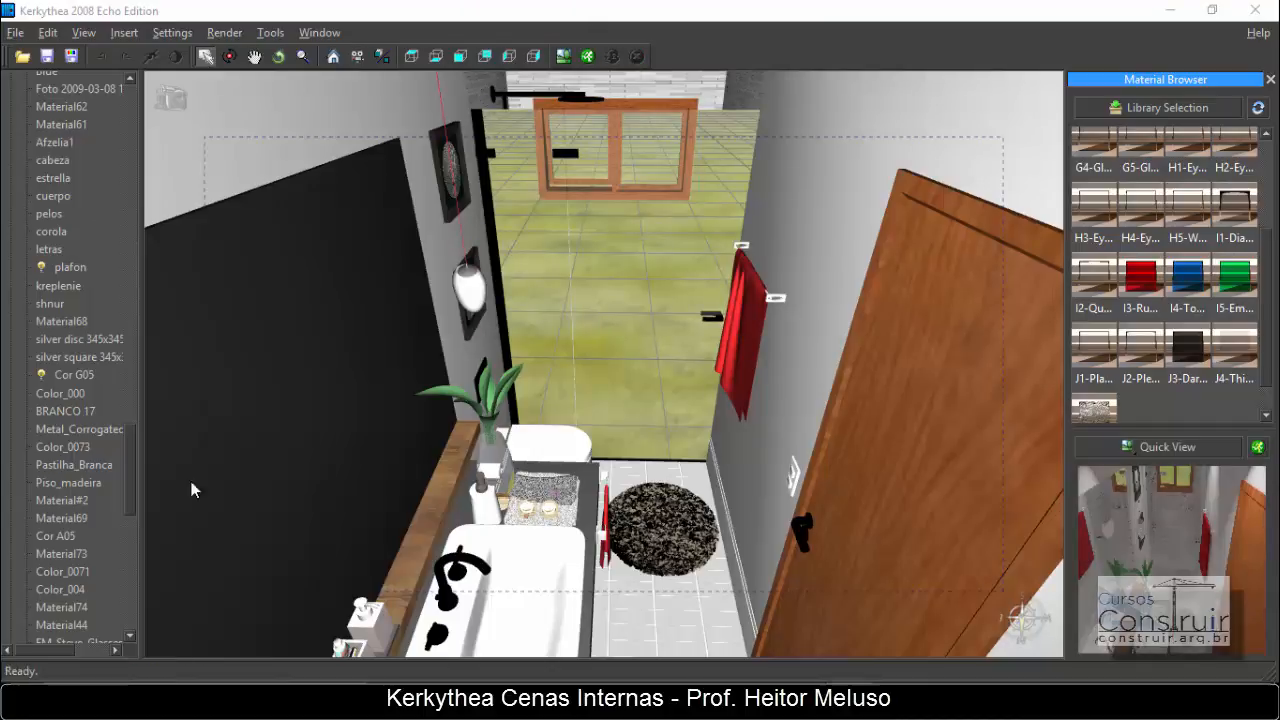
{"action": "left_click", "coordinate": [564, 57]}
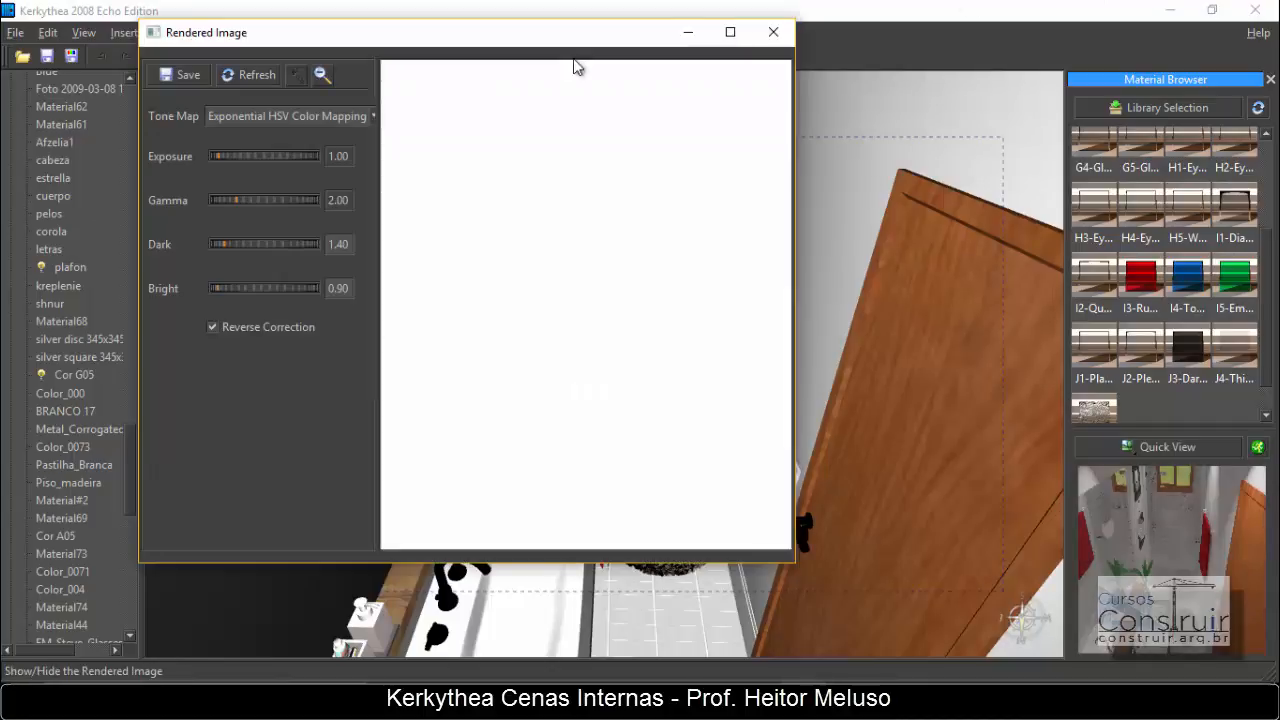
{"action": "left_click", "coordinate": [730, 33]}
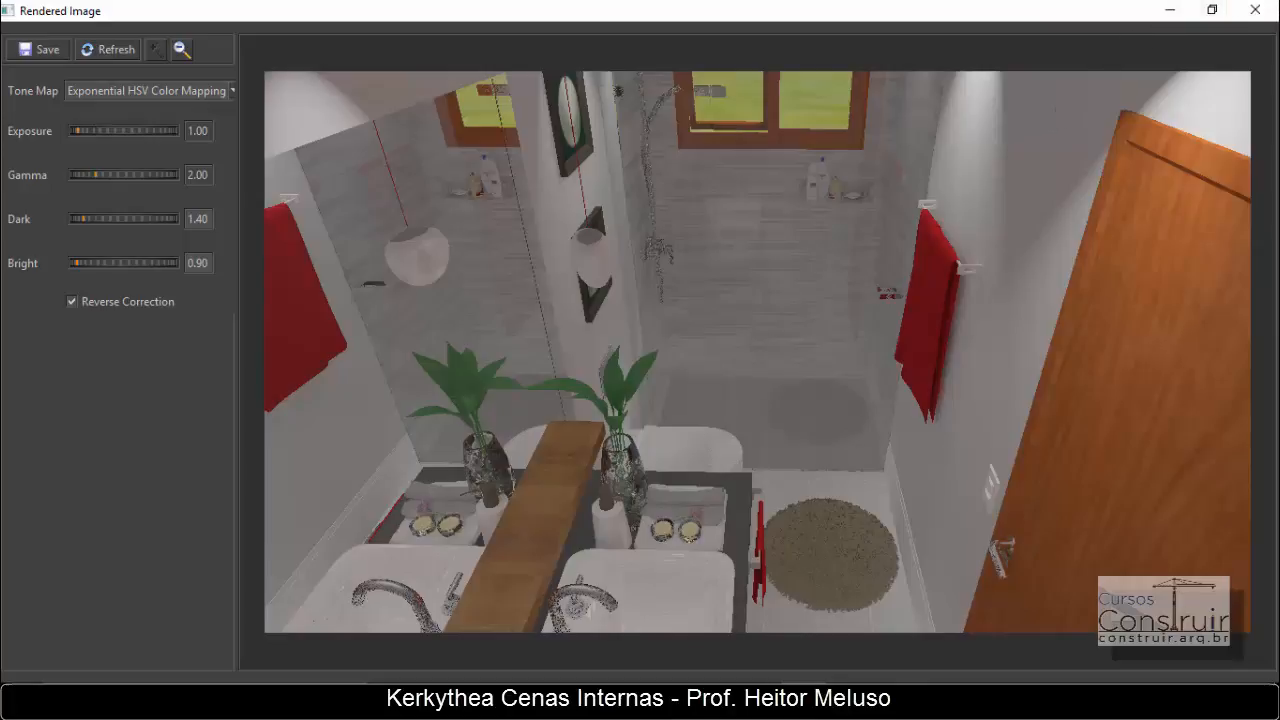
{"action": "left_click", "coordinate": [1255, 10]}
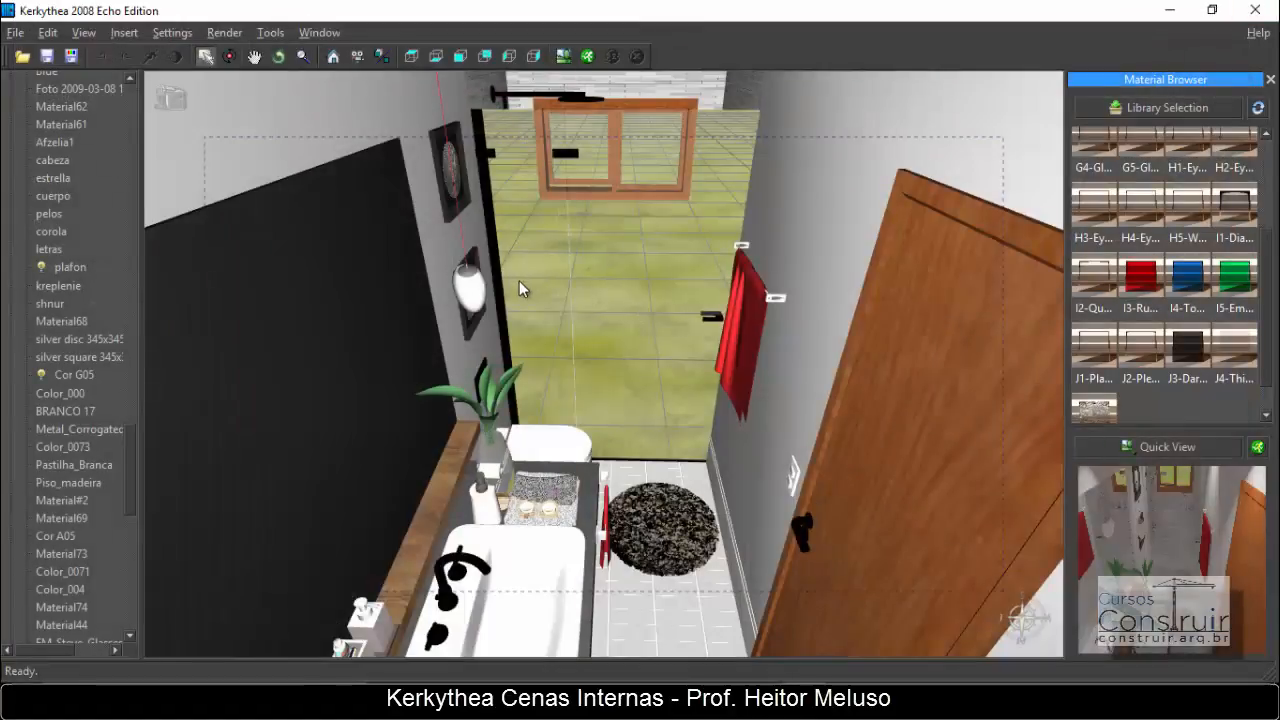
- Enable the Pointlight in the scene's light settings and confirm
{"action": "scroll", "coordinate": [100, 486], "scroll_direction": "down", "scroll_amount": 10}
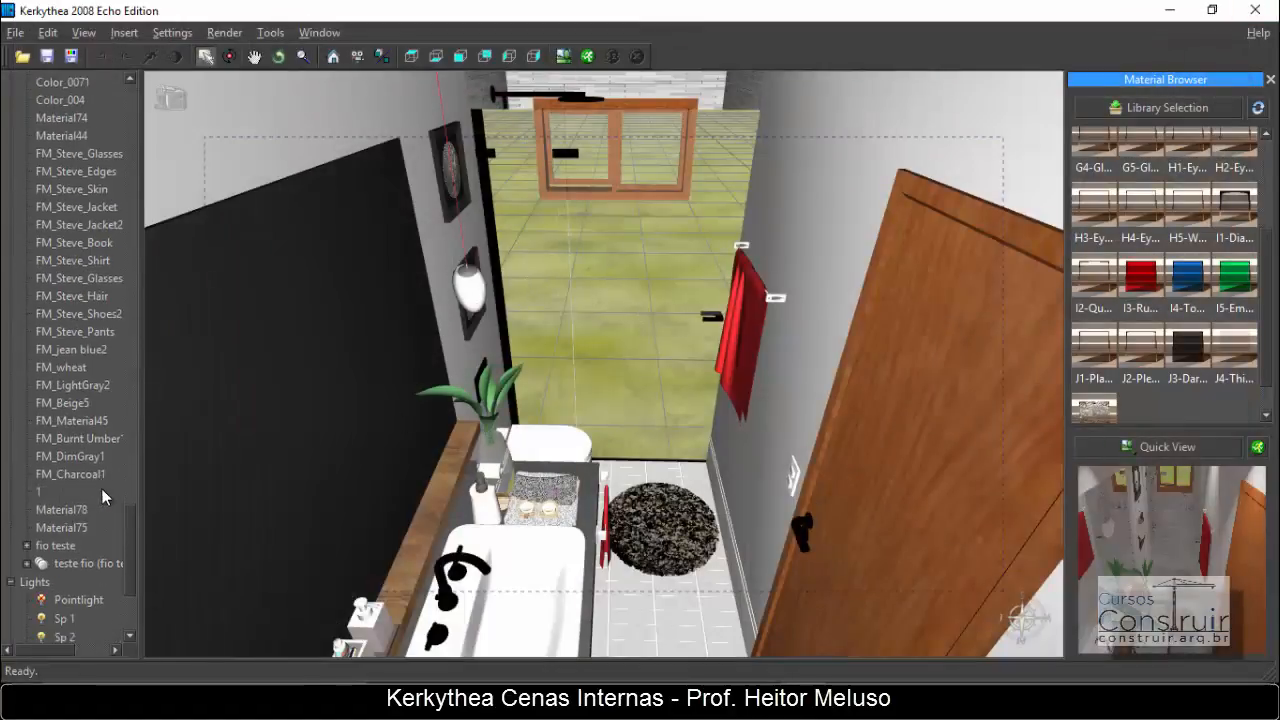
{"action": "right_click", "coordinate": [90, 414]}
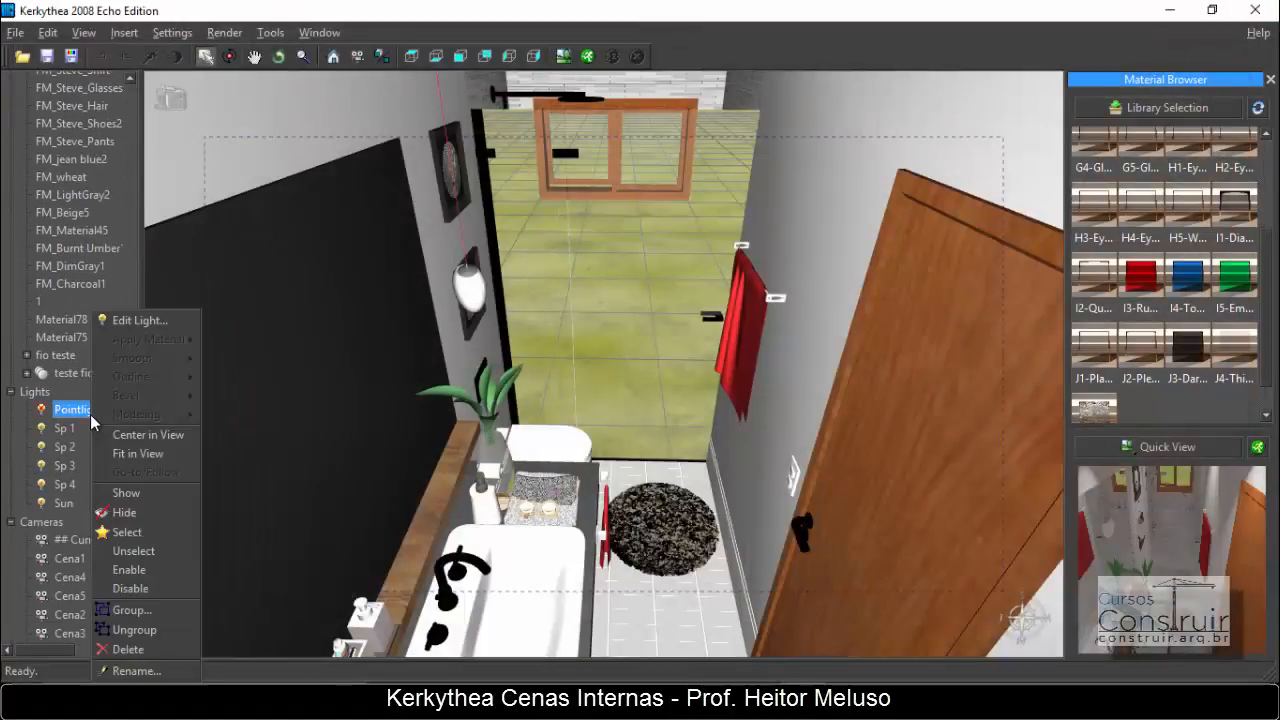
{"action": "left_click", "coordinate": [140, 320]}
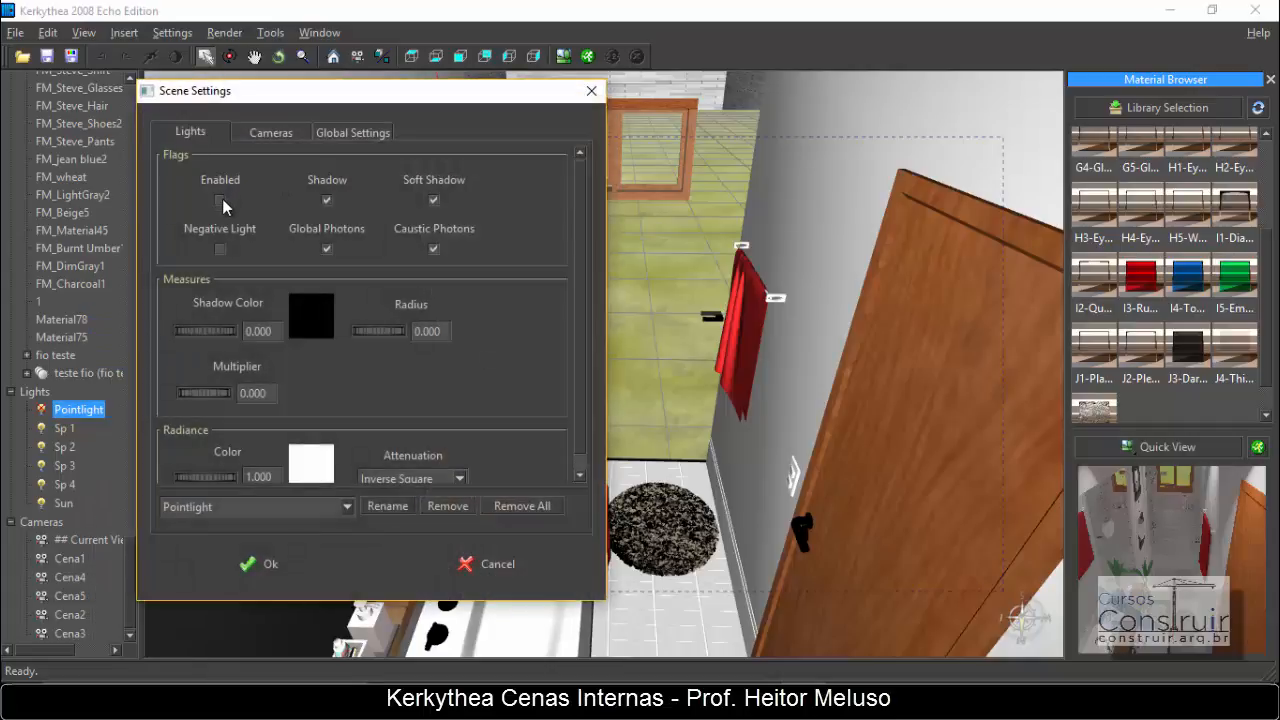
{"action": "left_click", "coordinate": [263, 563]}
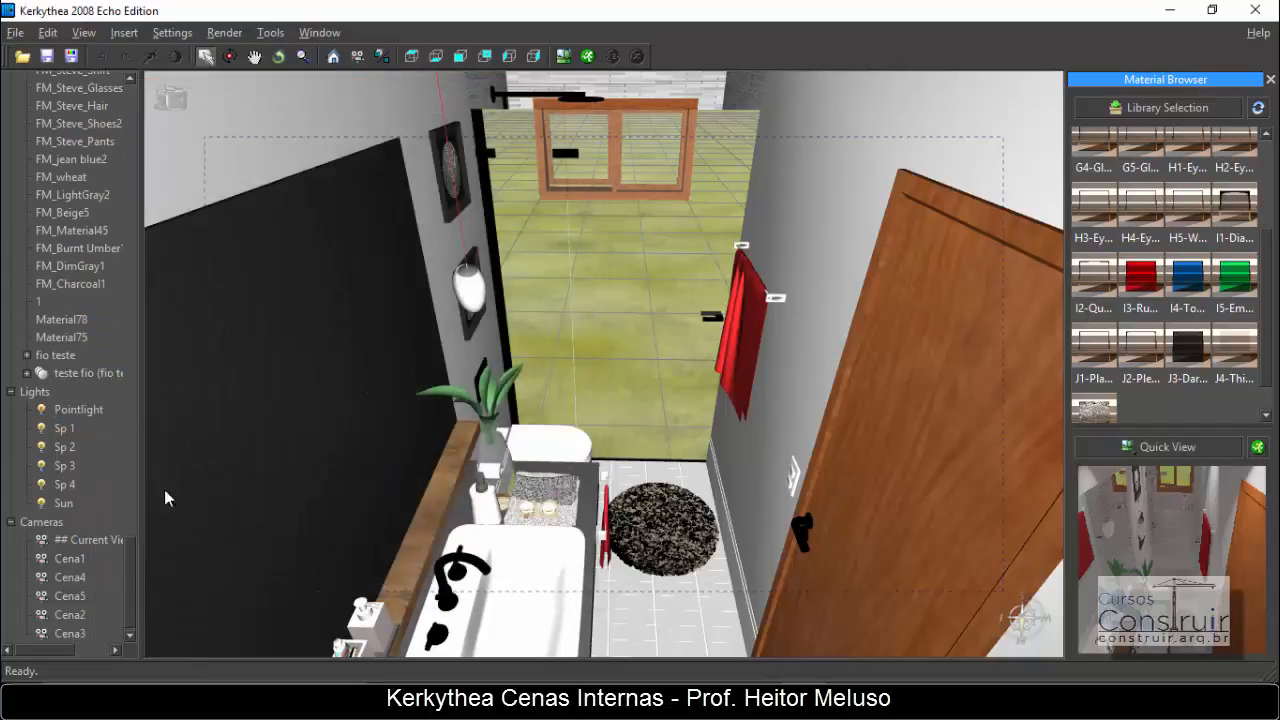
- Move the Pointlight away from the pendant lamp to the shower area, raising it above the window near the ceiling
{"action": "double_click", "coordinate": [93, 420]}
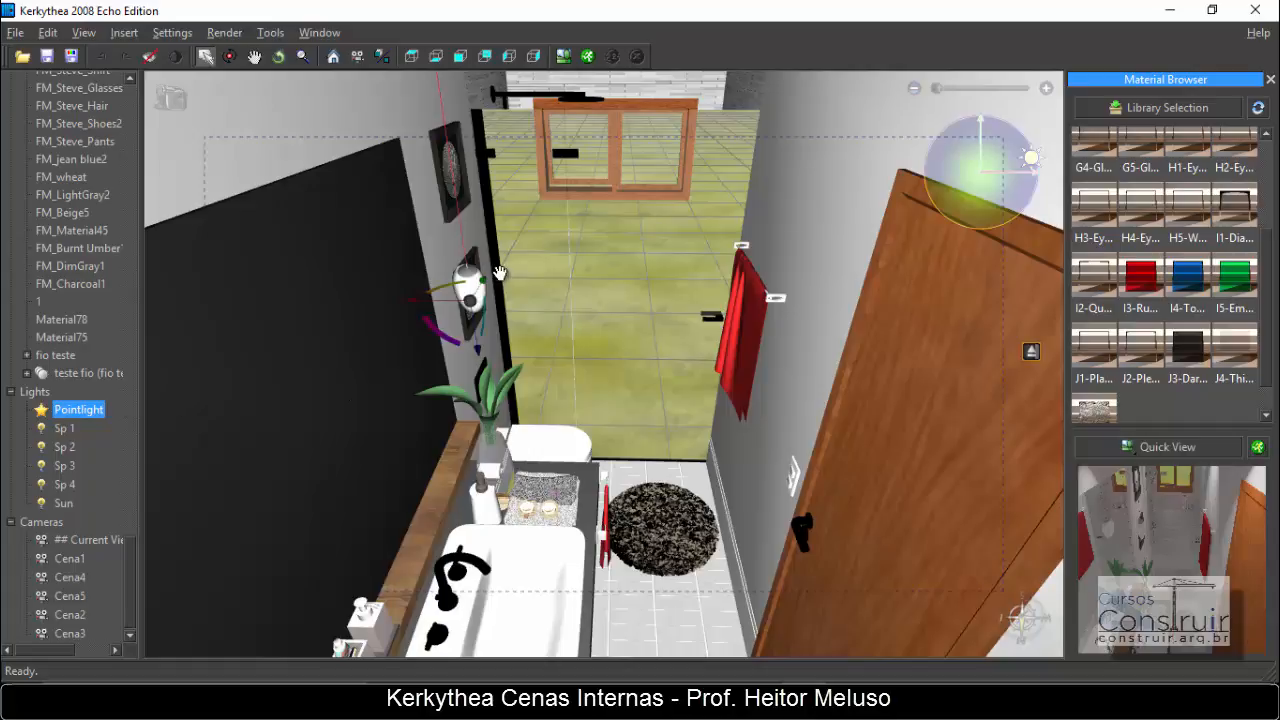
{"action": "scroll", "coordinate": [493, 274], "scroll_direction": "up", "scroll_amount": 1}
{"action": "scroll", "coordinate": [493, 276], "scroll_direction": "up", "scroll_amount": 1}
{"action": "left_click_drag", "start_coordinate": [510, 290], "coordinate": [615, 162]}
{"action": "left_click_drag", "start_coordinate": [624, 355], "coordinate": [688, 393]}
{"action": "left_click_drag", "start_coordinate": [738, 426], "coordinate": [788, 168]}
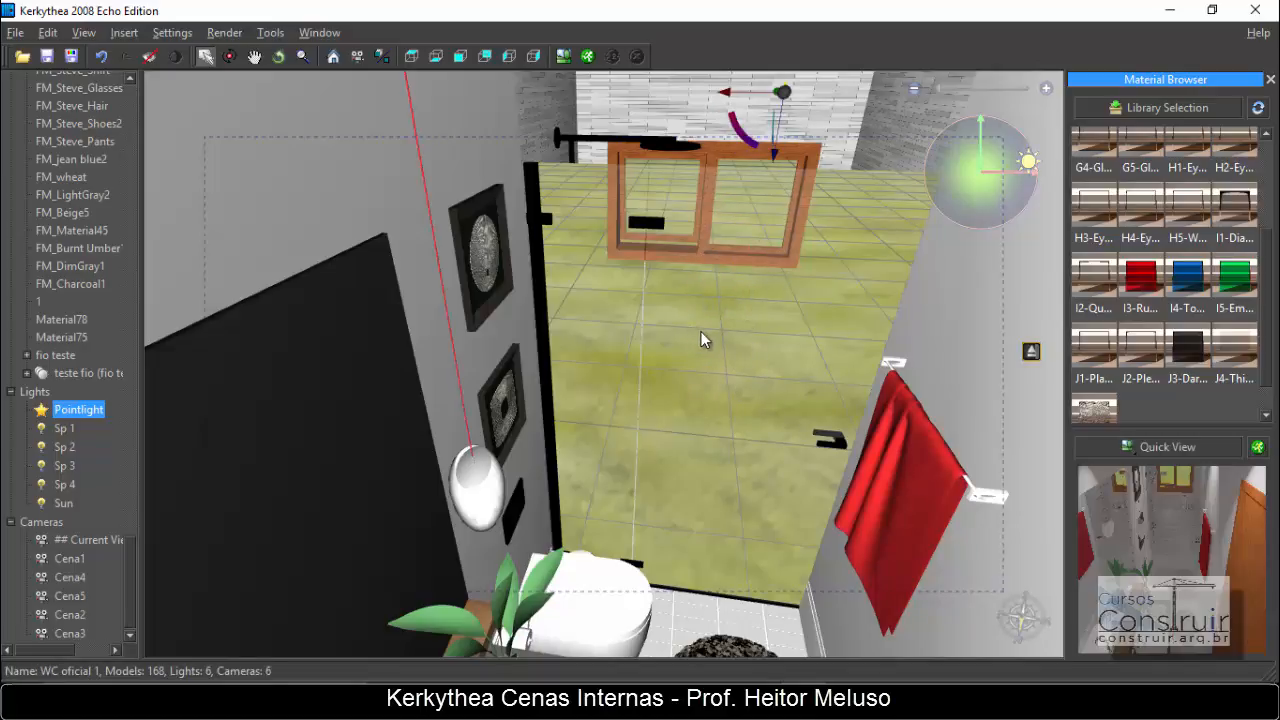
{"action": "scroll", "coordinate": [817, 266], "scroll_direction": "up", "scroll_amount": 3}
{"action": "middle_click_drag", "start_coordinate": [764, 319], "coordinate": [698, 412]}
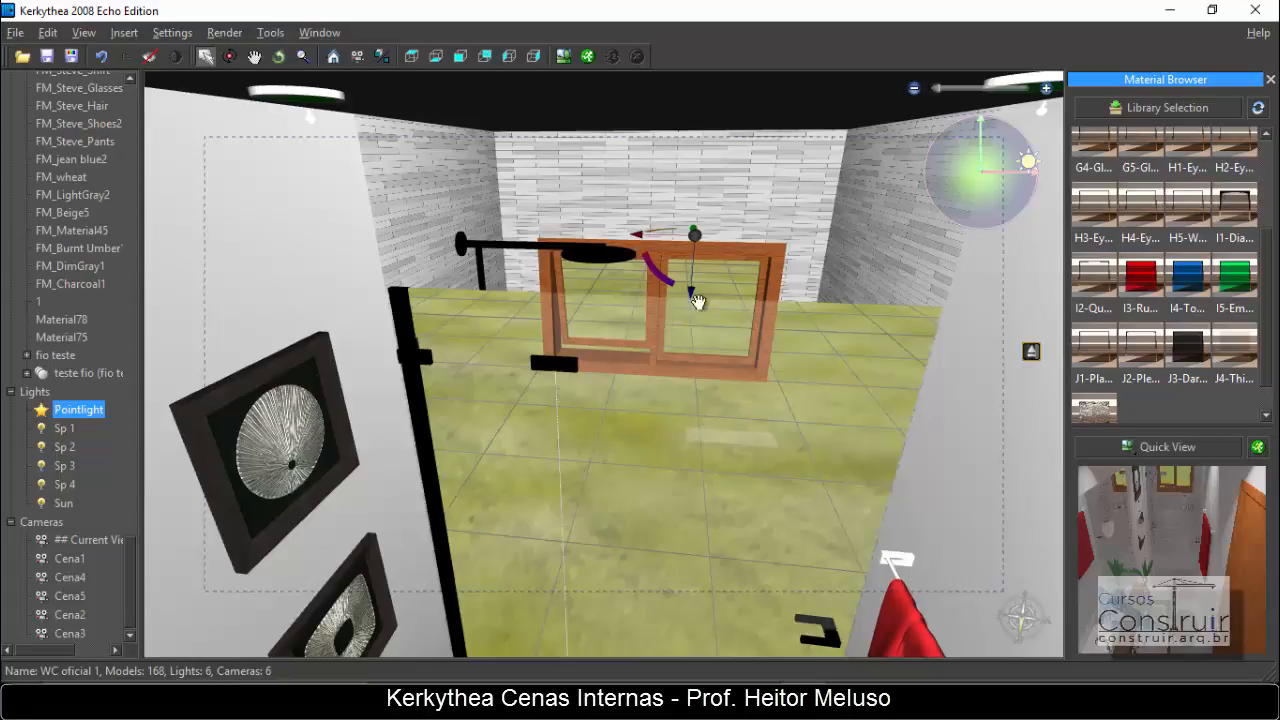
{"action": "left_click_drag", "start_coordinate": [688, 295], "coordinate": [697, 218]}
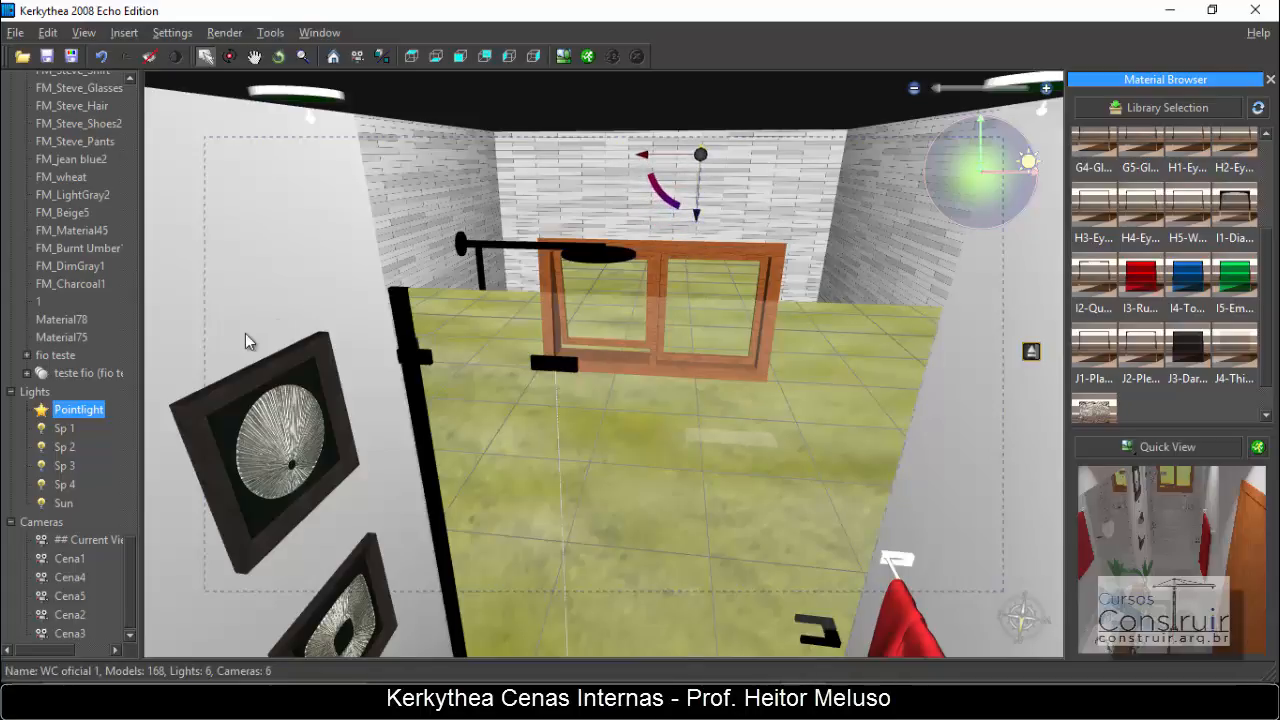
- Raise the Pointlight's Multiplier and accept the light settings
{"action": "double_click", "coordinate": [245, 333]}
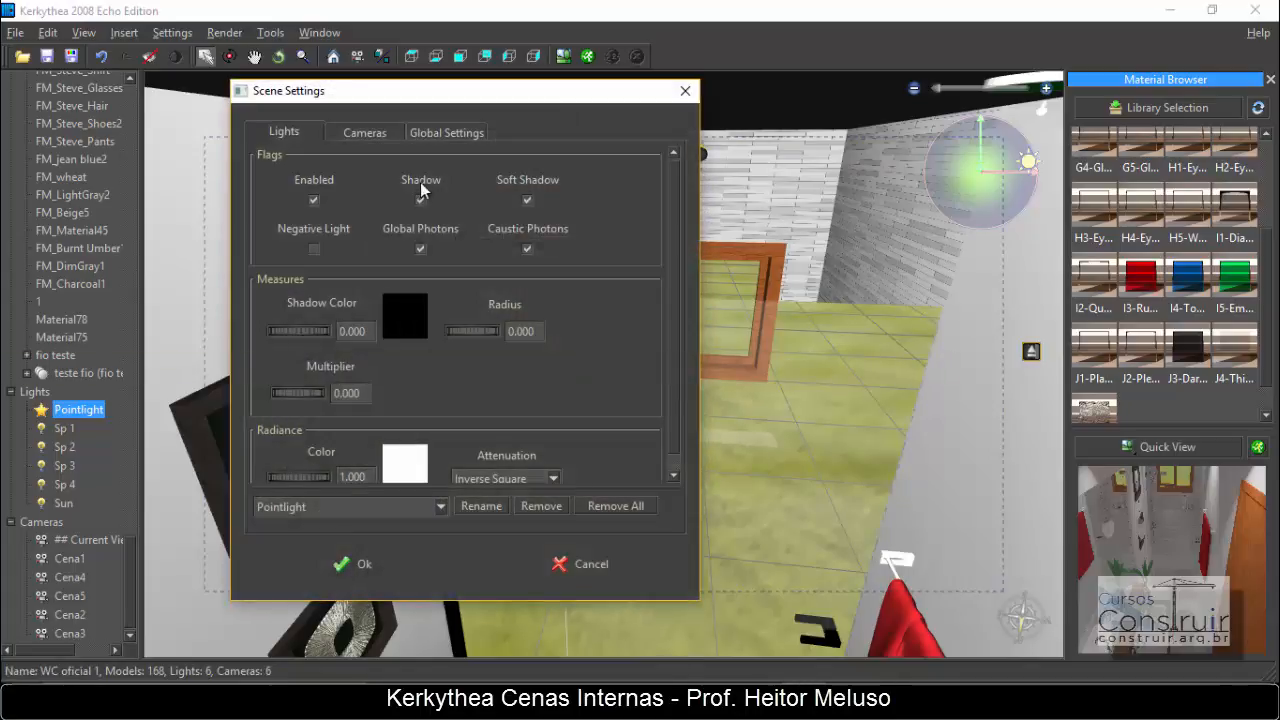
{"action": "scroll", "coordinate": [400, 372], "scroll_direction": "down", "scroll_amount": 1}
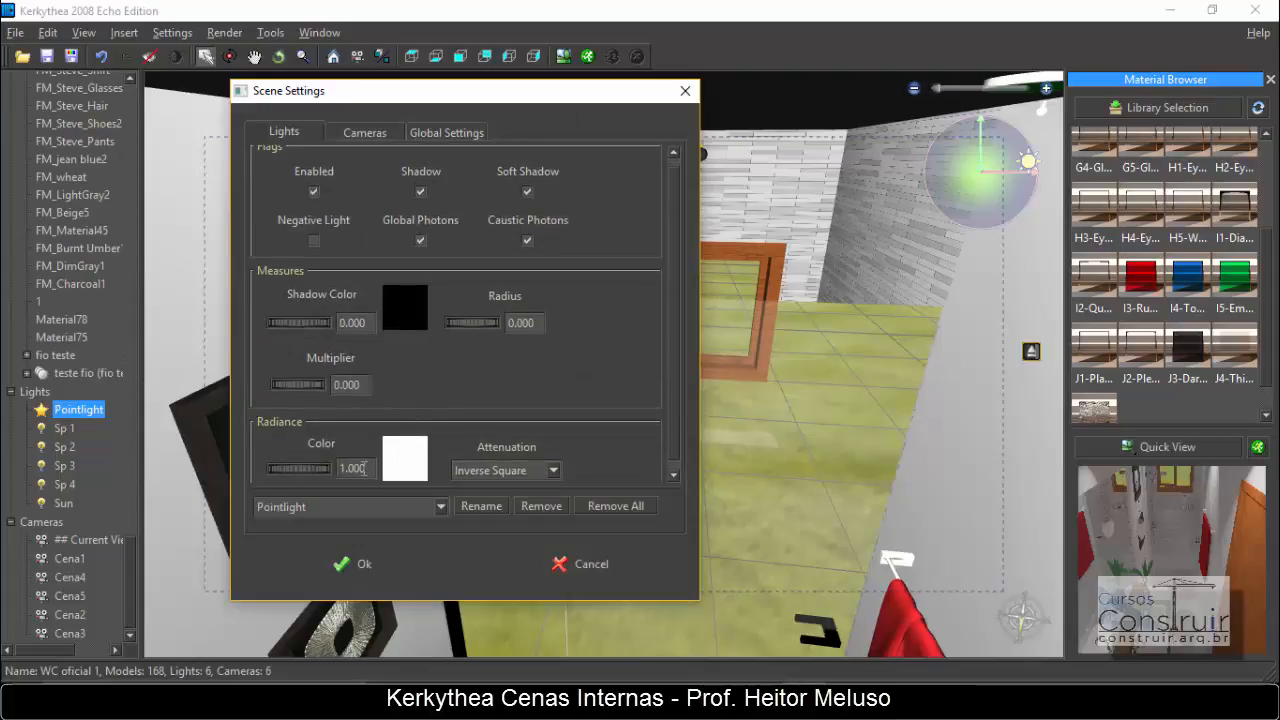
{"action": "scroll", "coordinate": [494, 398], "scroll_direction": "down", "scroll_amount": 1}
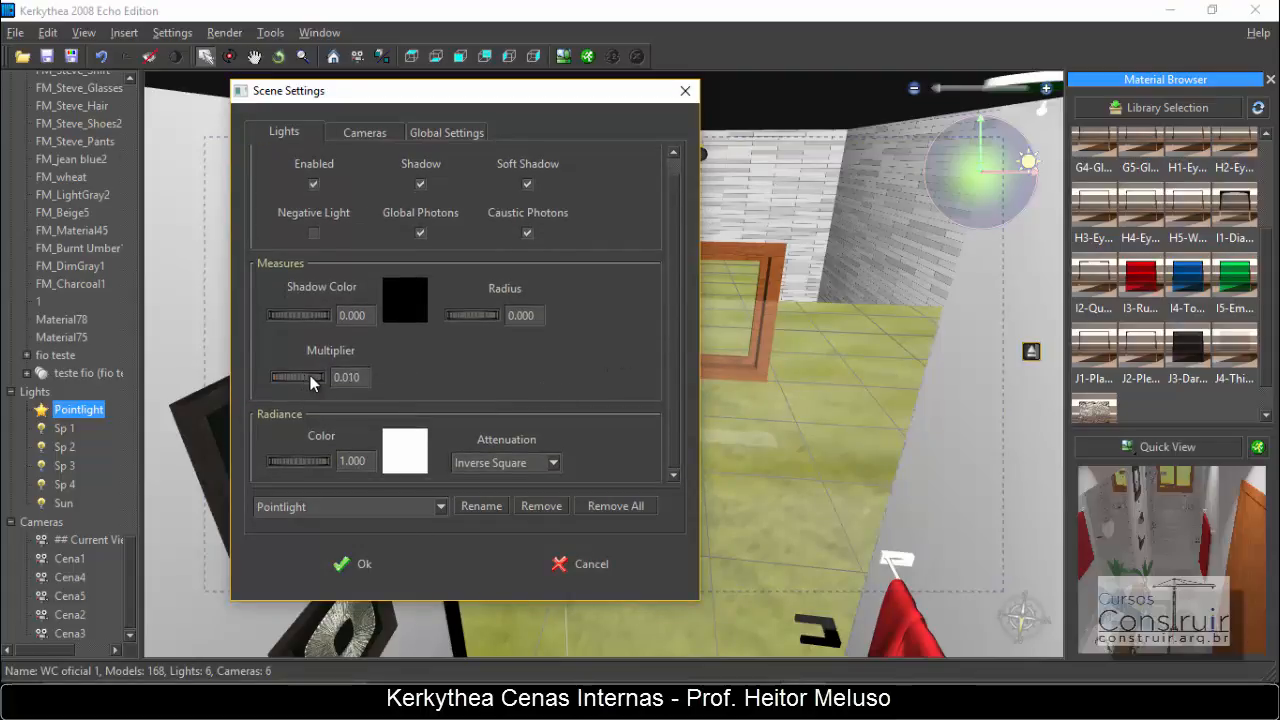
{"action": "left_click_drag", "start_coordinate": [304, 376], "coordinate": [354, 382]}
{"action": "left_click", "coordinate": [370, 566]}
{"action": "left_click", "coordinate": [682, 408]}
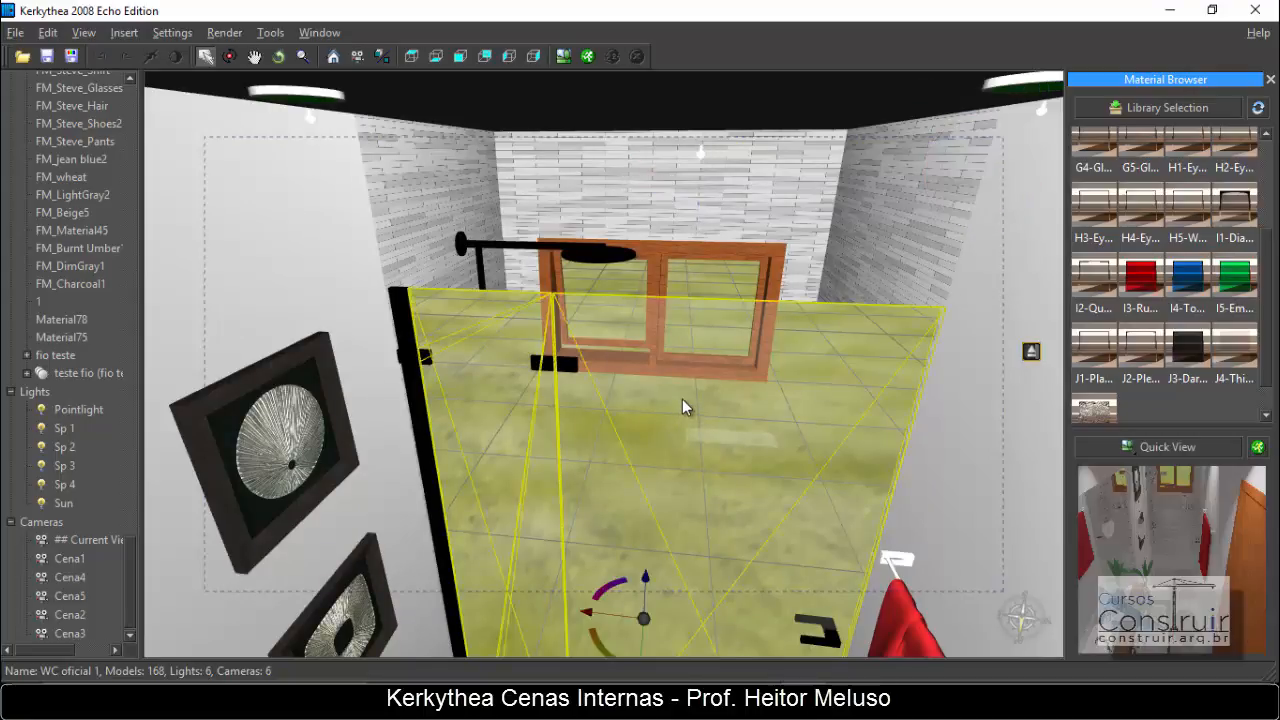
- Reselect the Pointlight, lower it slightly and shift it horizontally just below the ceiling, checking its position from another angle
{"action": "left_click", "coordinate": [687, 181]}
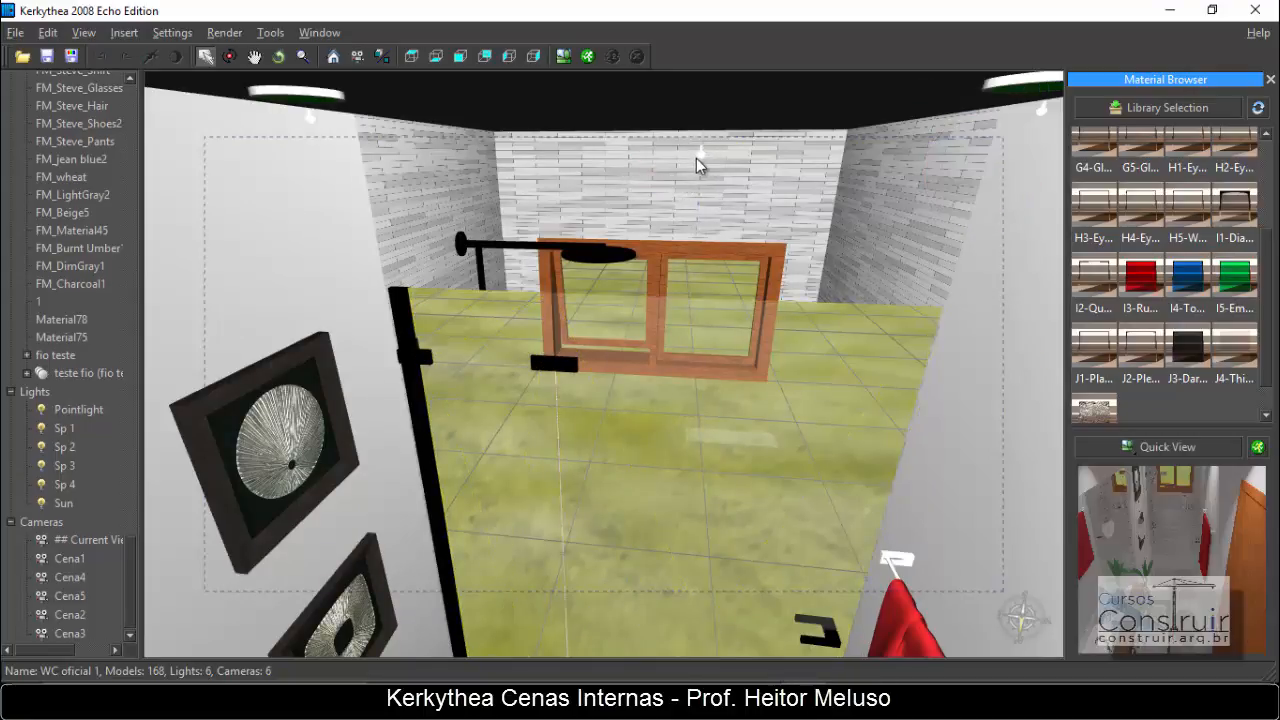
{"action": "left_click", "coordinate": [702, 156]}
{"action": "left_click_drag", "start_coordinate": [706, 177], "coordinate": [706, 195]}
{"action": "middle_click_drag", "start_coordinate": [553, 283], "coordinate": [818, 194]}
{"action": "left_click_drag", "start_coordinate": [715, 167], "coordinate": [287, 176]}
{"action": "middle_click_drag", "start_coordinate": [550, 274], "coordinate": [601, 288]}
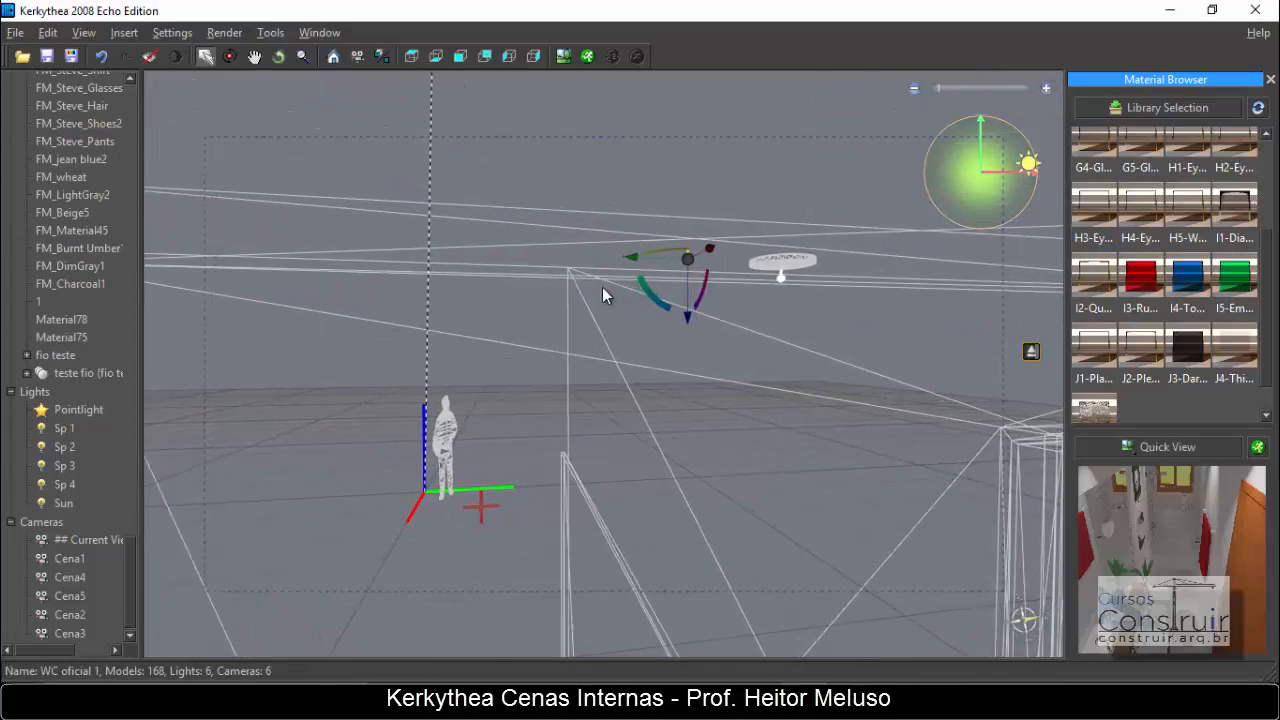
{"action": "left_click", "coordinate": [628, 254]}
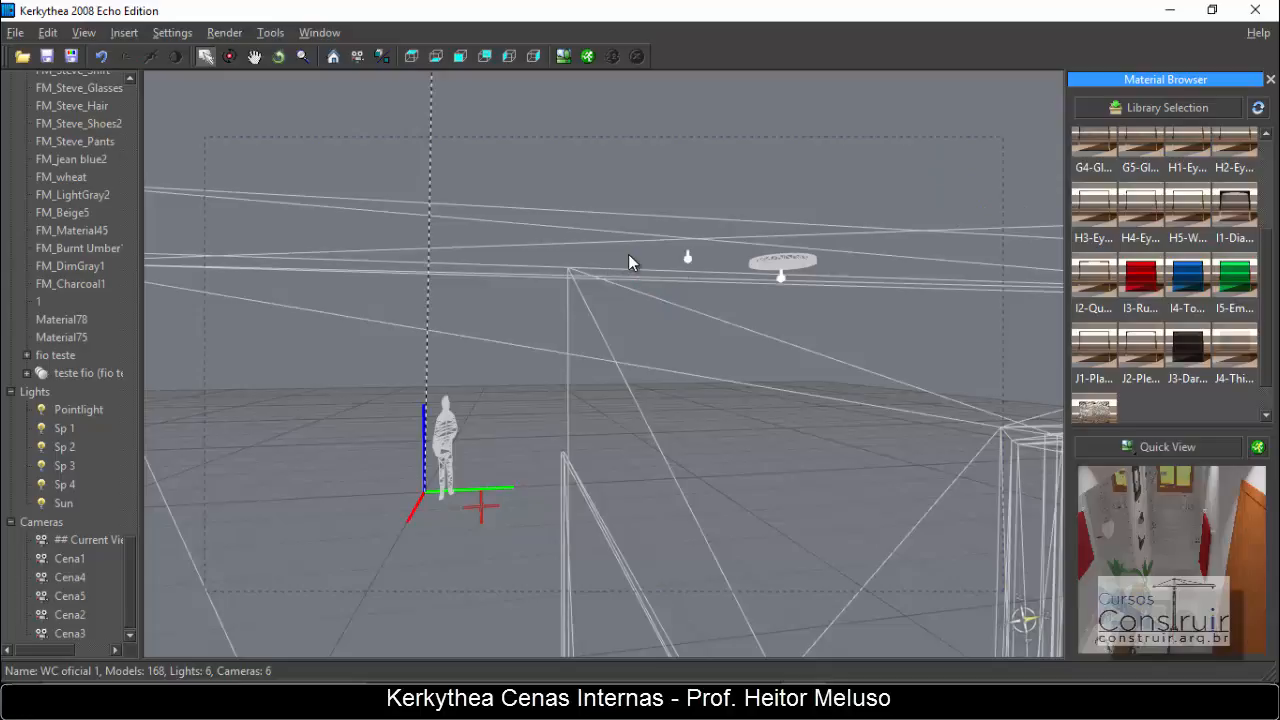
{"action": "left_click", "coordinate": [688, 262]}
{"action": "left_click_drag", "start_coordinate": [657, 266], "coordinate": [534, 264]}
- Return to the saved bathroom camera view and deselect the Pointlight
{"action": "middle_click_drag", "start_coordinate": [663, 310], "coordinate": [816, 431]}
{"action": "scroll", "coordinate": [829, 432], "scroll_direction": "down", "scroll_amount": 5}
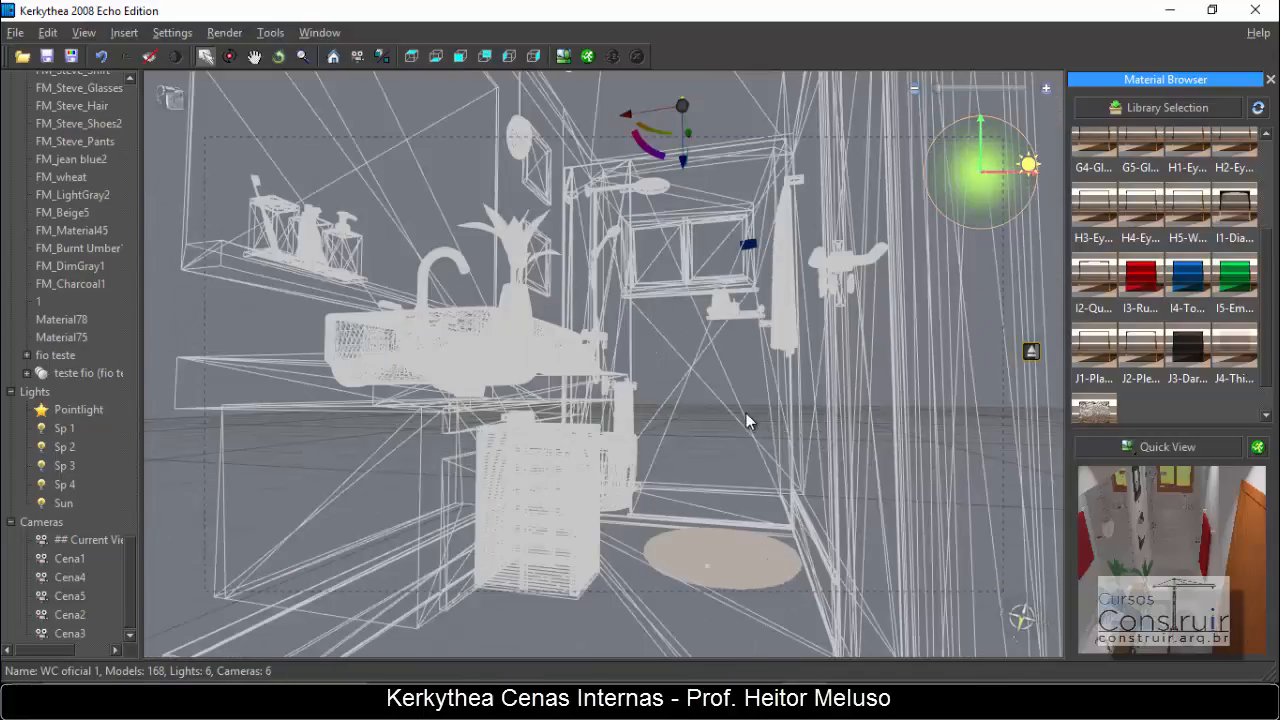
{"action": "key", "text": "Page_Down"}
{"action": "key", "text": "Page_Down"}
{"action": "key", "text": "Page_Down"}
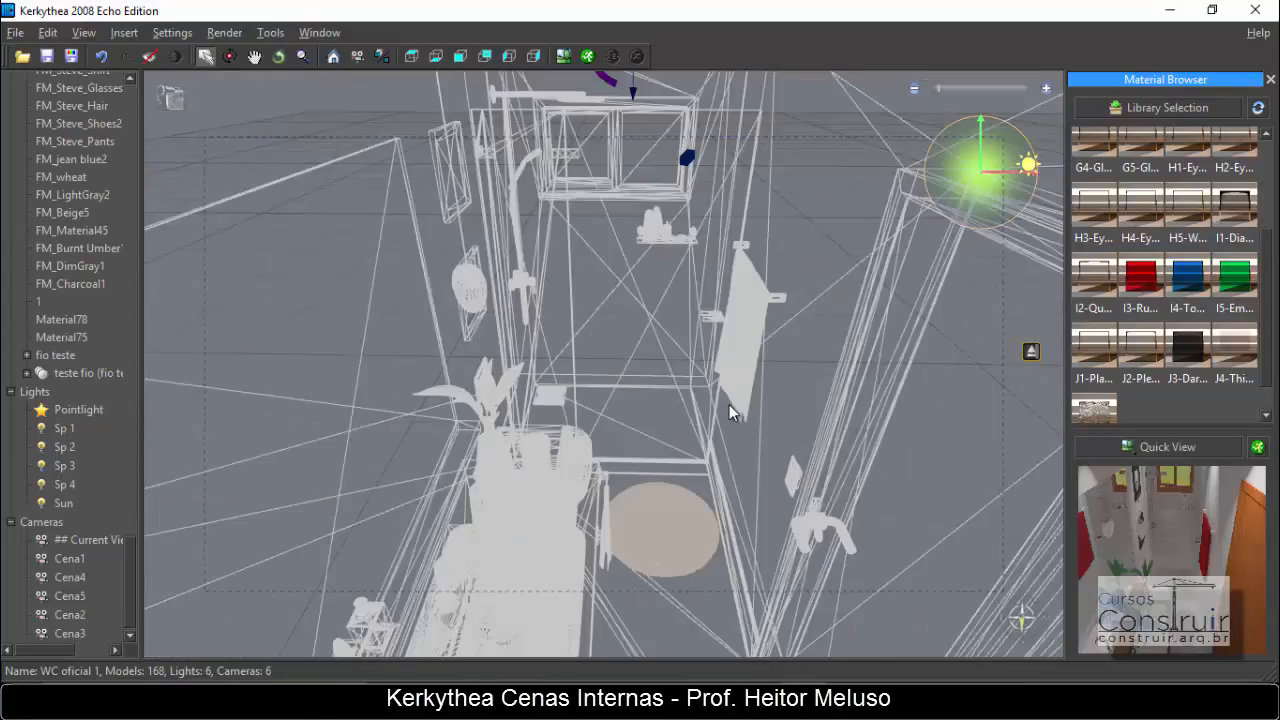
{"action": "left_click", "coordinate": [692, 381]}
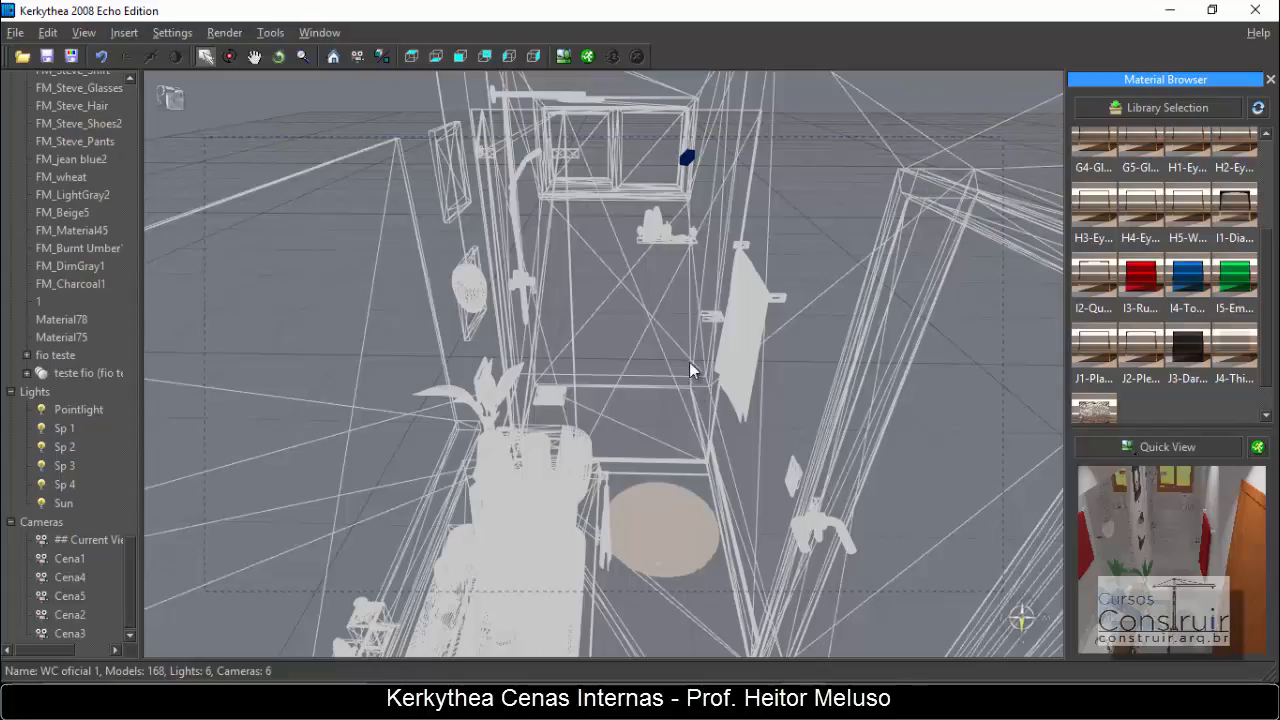
- Make the pendant lamp's plafon material emit from its Front Side only and apply the change to the material
{"action": "left_click", "coordinate": [478, 300]}
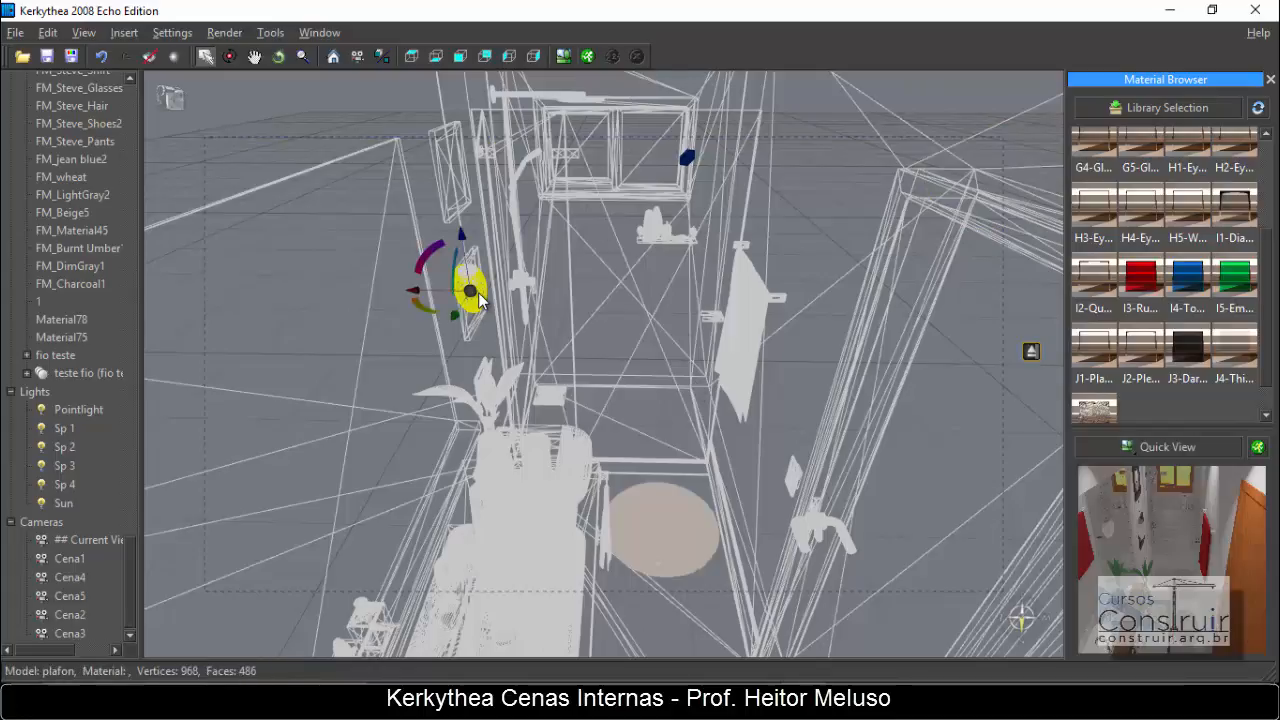
{"action": "double_click", "coordinate": [478, 300]}
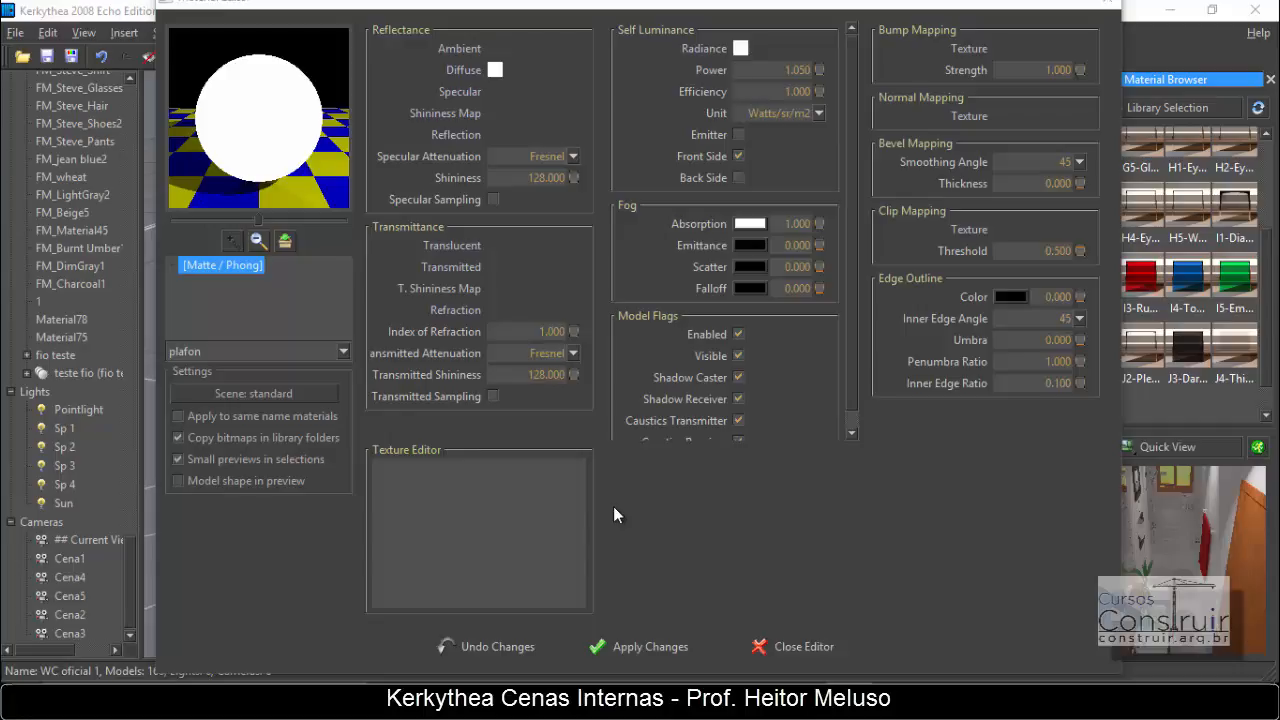
{"action": "left_click", "coordinate": [738, 177]}
{"action": "left_click", "coordinate": [737, 157]}
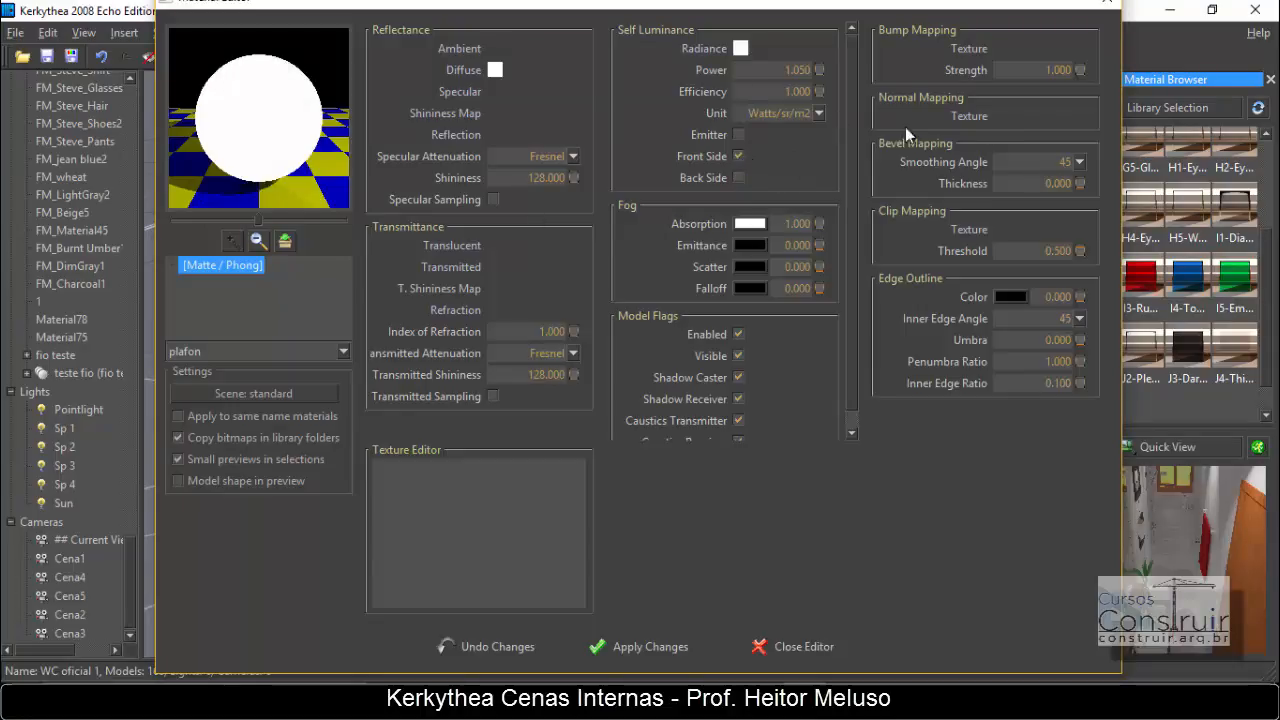
{"action": "left_click", "coordinate": [646, 648]}
{"action": "left_click", "coordinate": [800, 646]}
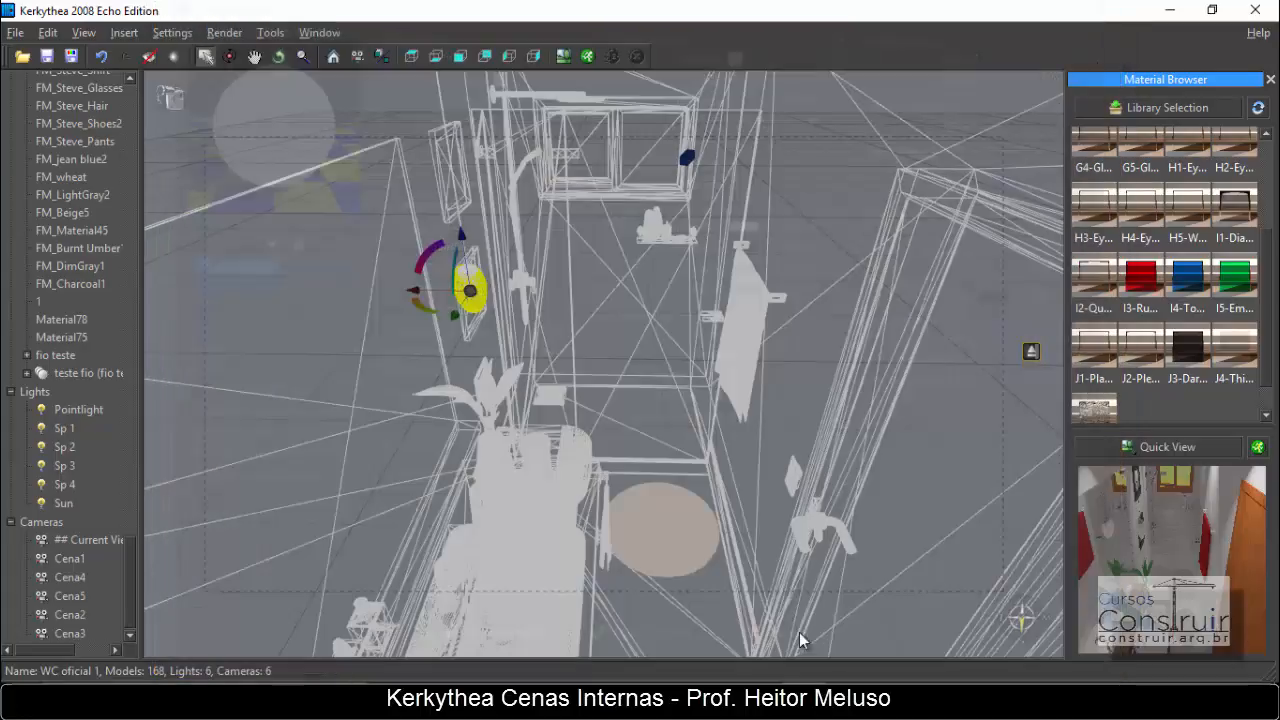
- Start a new test render of the bathroom view with the pendant lamp
{"action": "left_click", "coordinate": [587, 56]}
{"action": "left_click", "coordinate": [666, 316]}
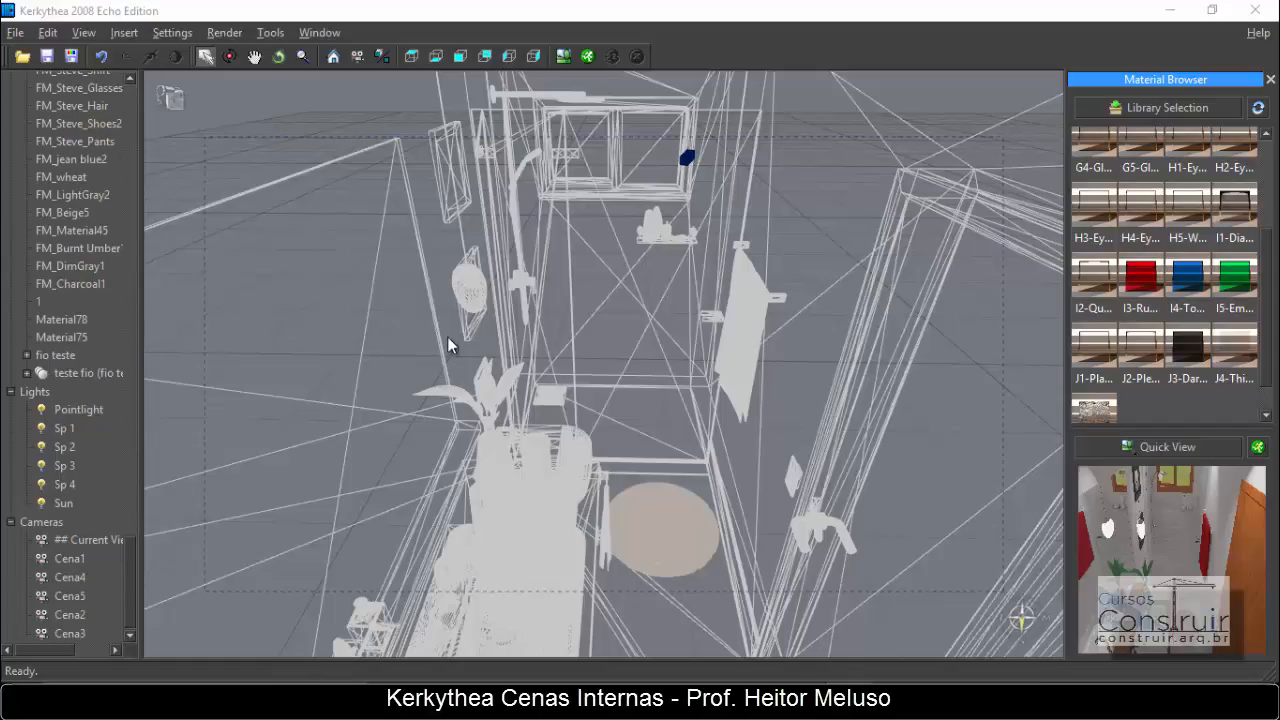
{"action": "left_click", "coordinate": [471, 313]}
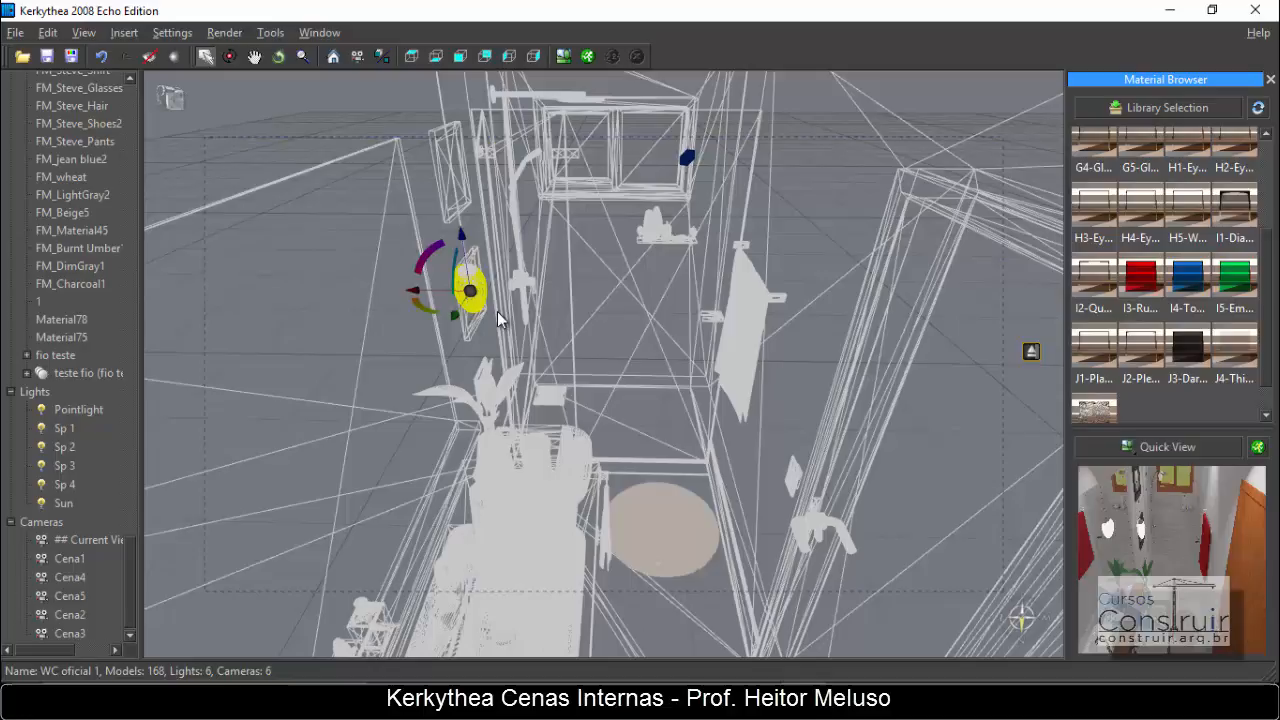
{"action": "double_click", "coordinate": [497, 311]}
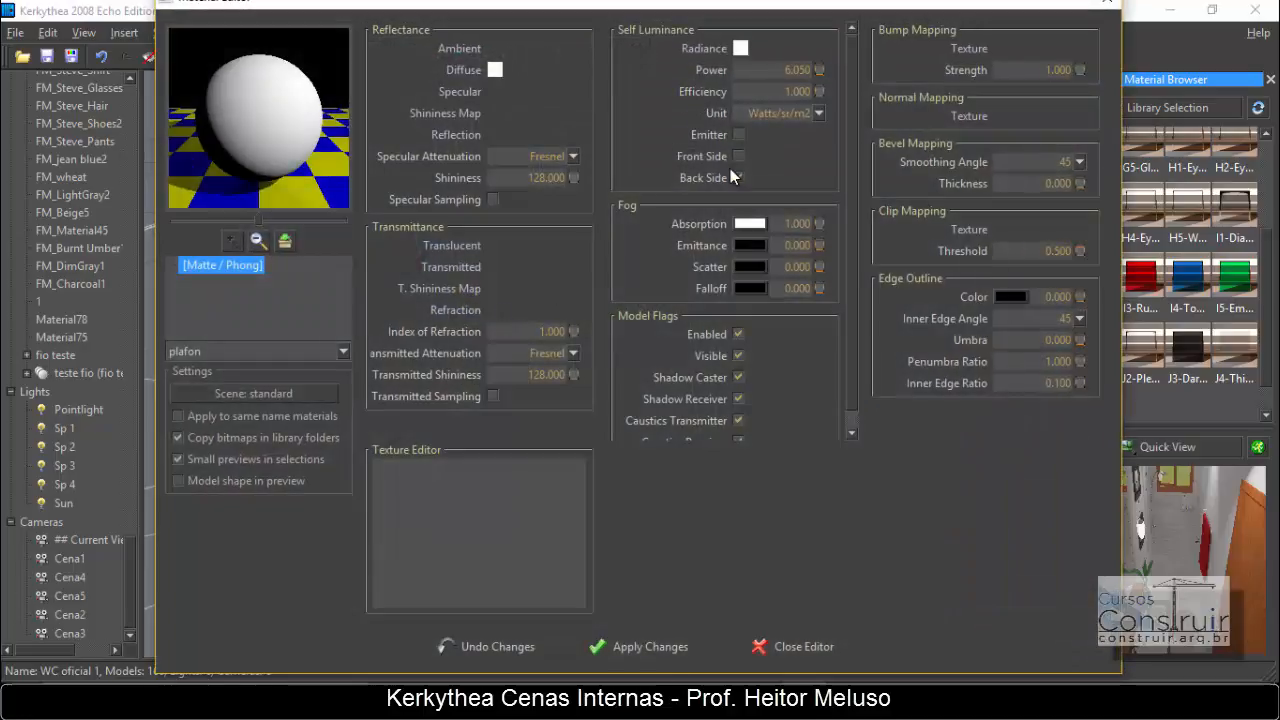
{"action": "left_click", "coordinate": [737, 178]}
{"action": "left_click", "coordinate": [1110, 6]}
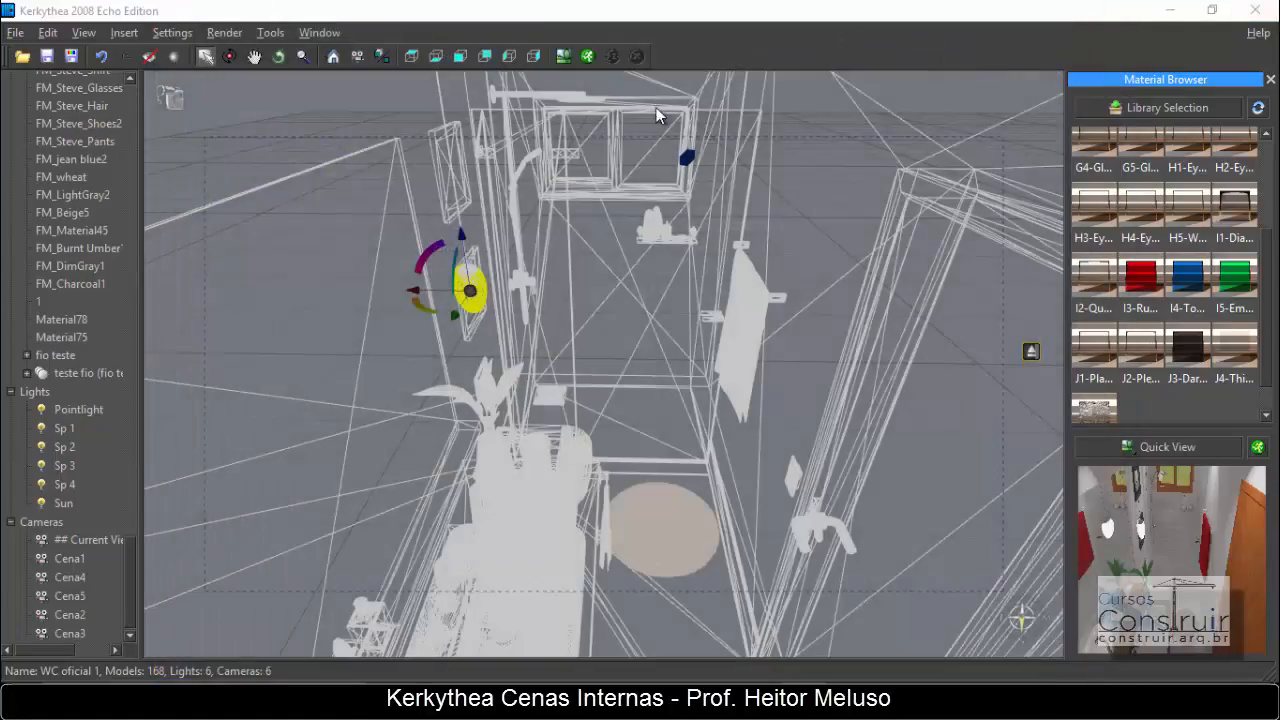
- Examine the pendant lamp's glow and the room lighting in the enlarged rendered image, and close it
{"action": "left_click", "coordinate": [566, 60]}
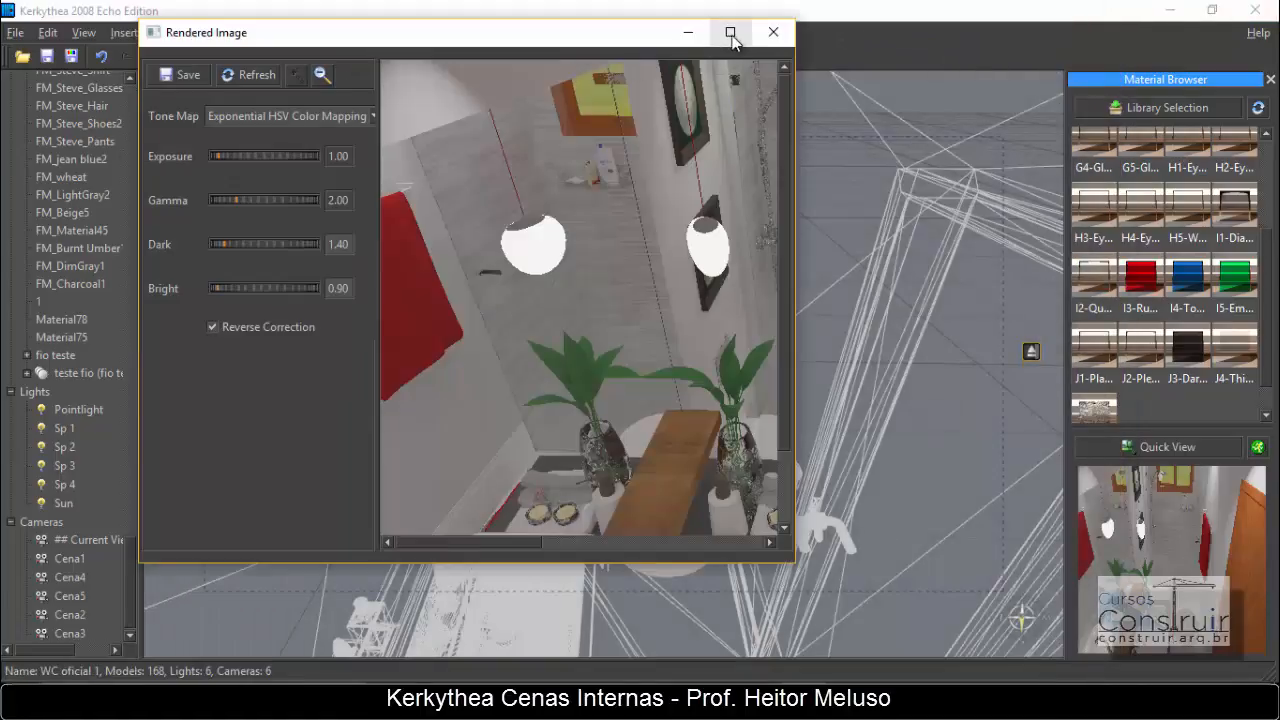
{"action": "left_click", "coordinate": [730, 32]}
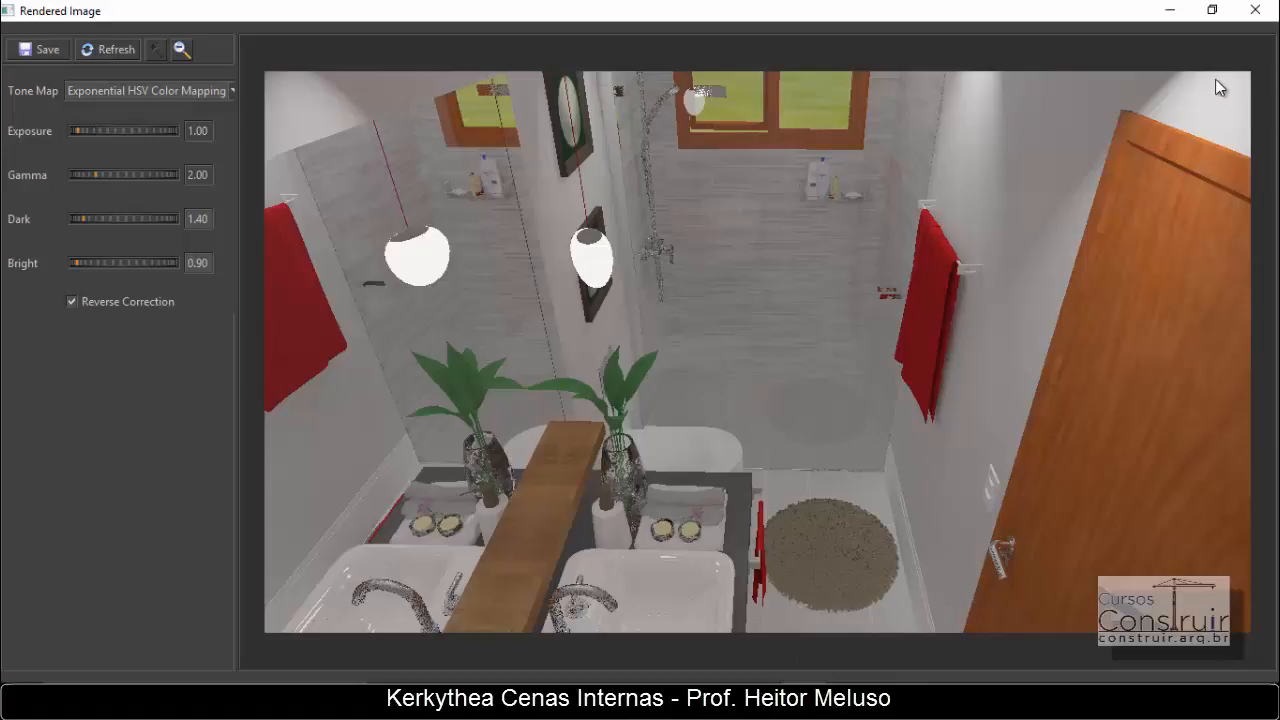
{"action": "left_click", "coordinate": [1254, 12]}
- Switch to the Cena5 camera view and render it at 1052x599 with the 03. PhotonMap - Quick settings
{"action": "key", "text": "Page_Down"}
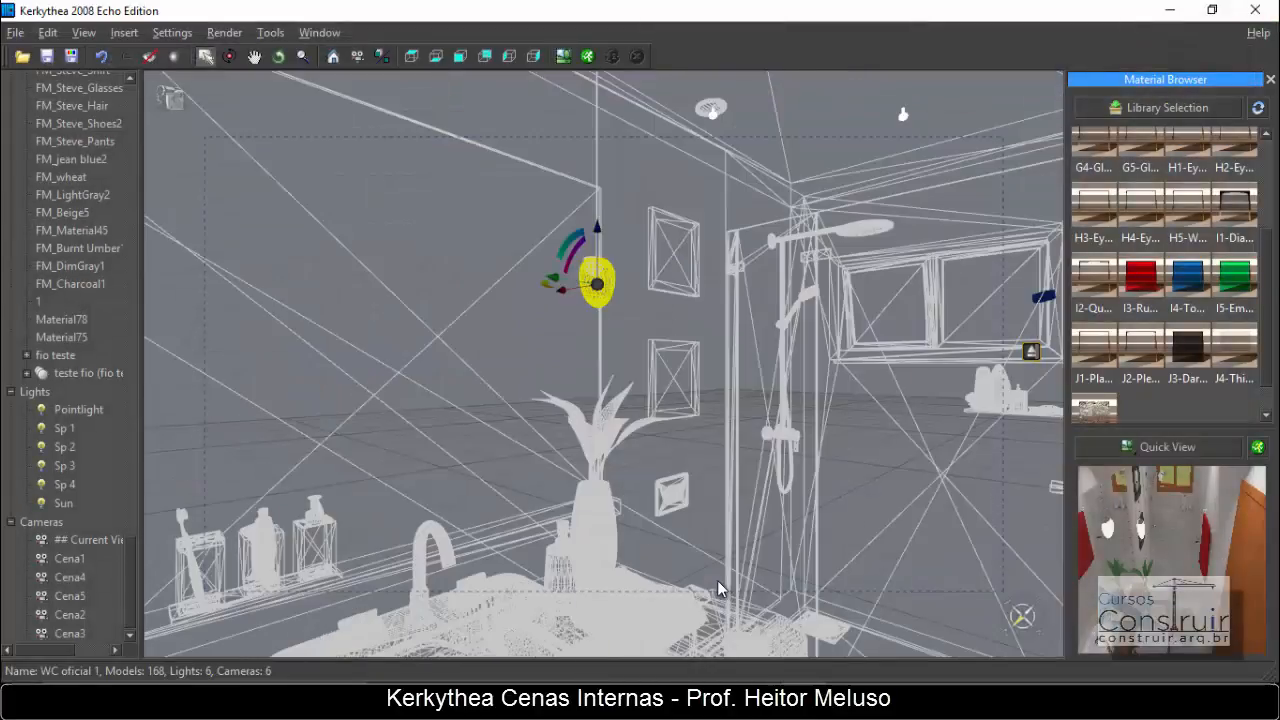
{"action": "left_click", "coordinate": [691, 449]}
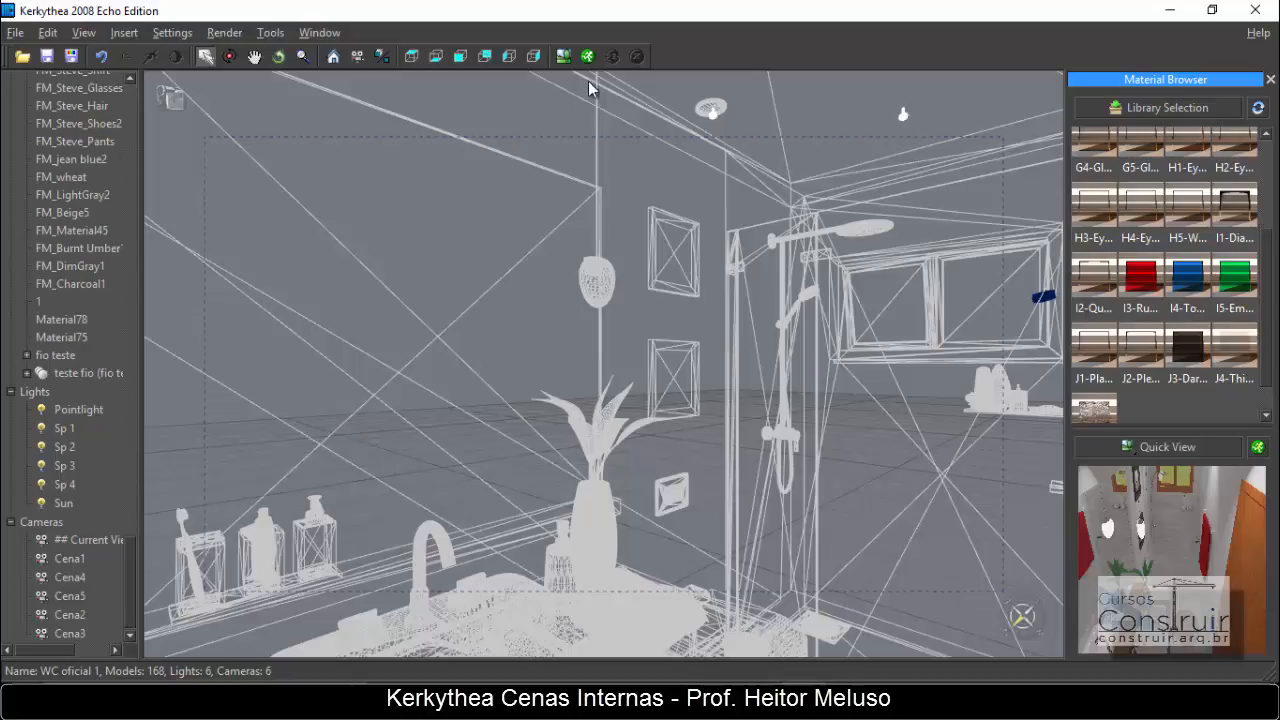
{"action": "key", "text": "Page_Down"}
{"action": "key", "text": "Page_Down"}
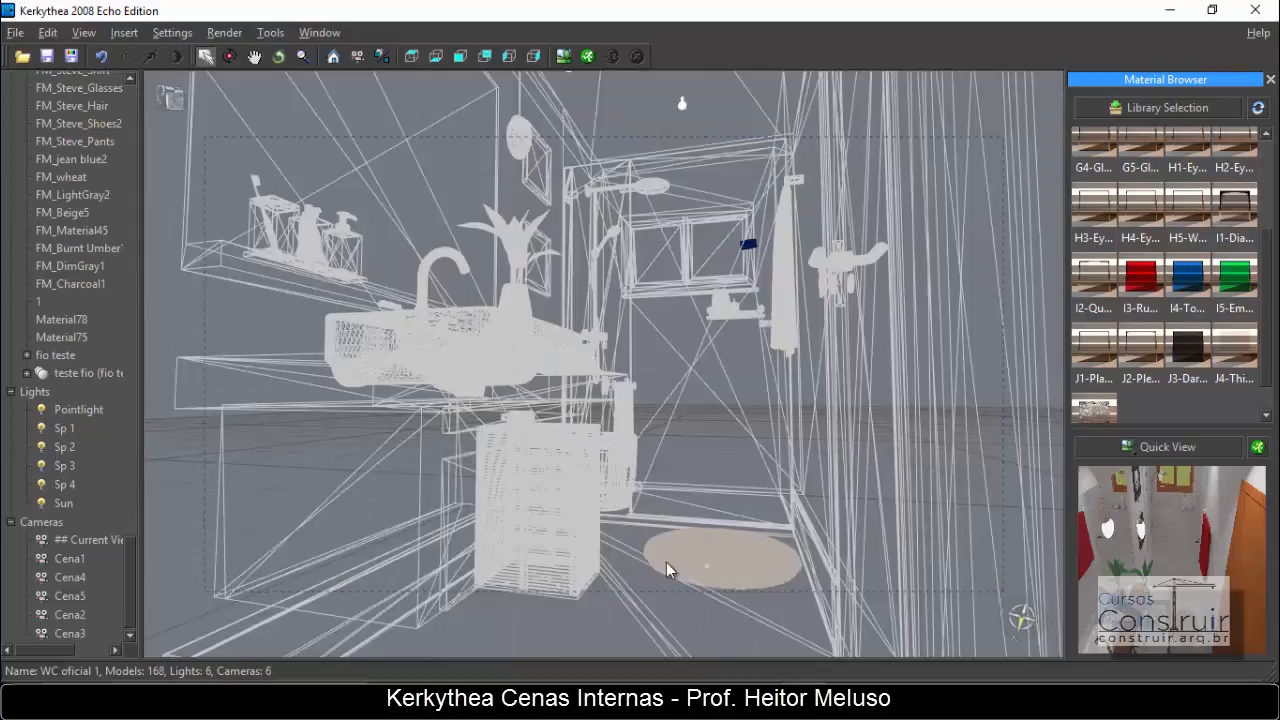
{"action": "left_click", "coordinate": [637, 555]}
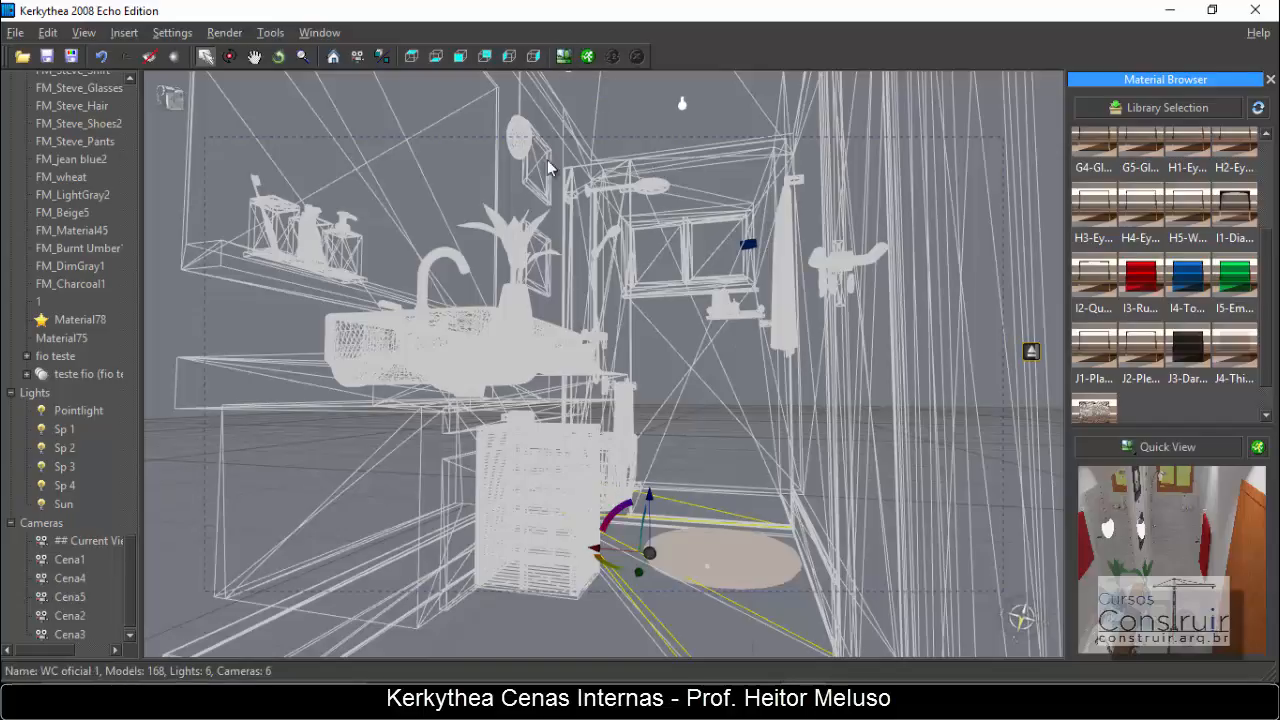
{"action": "left_click", "coordinate": [593, 57]}
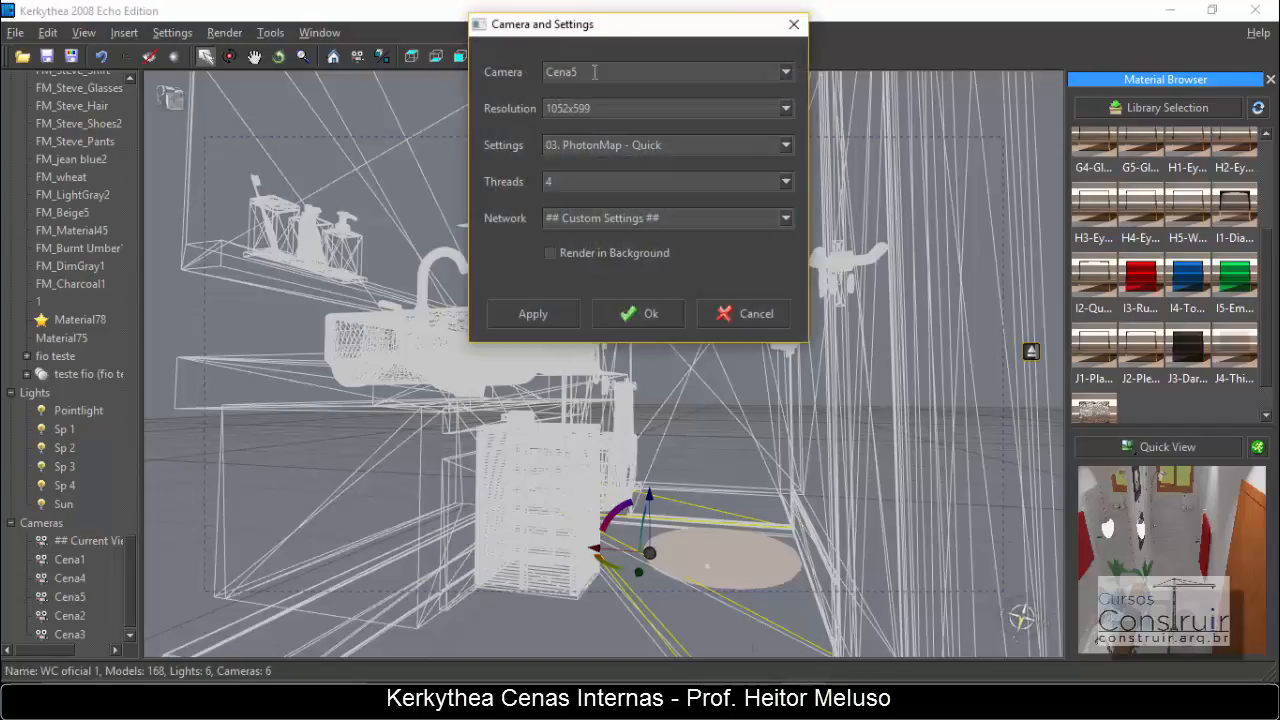
{"action": "left_click", "coordinate": [662, 313]}
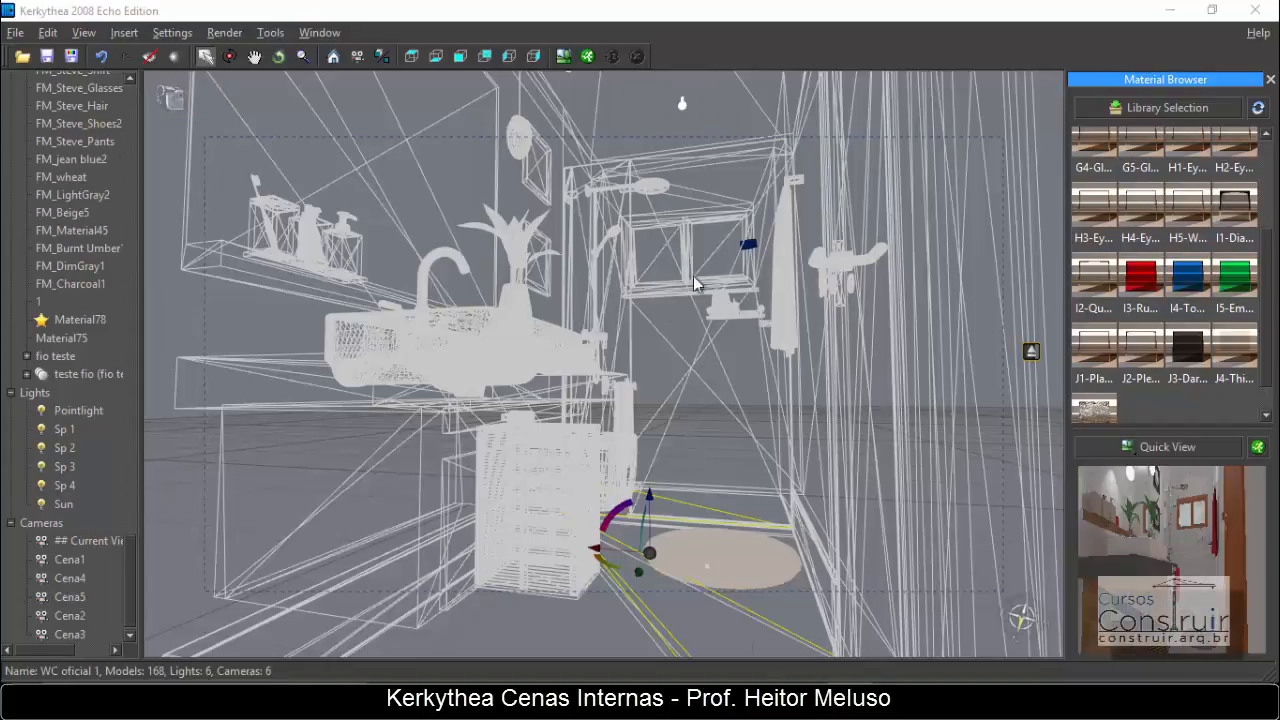
- Examine the Cena5 render at enlarged size, checking the lighting and materials, and close it
{"action": "left_click", "coordinate": [563, 57]}
{"action": "left_click", "coordinate": [729, 40]}
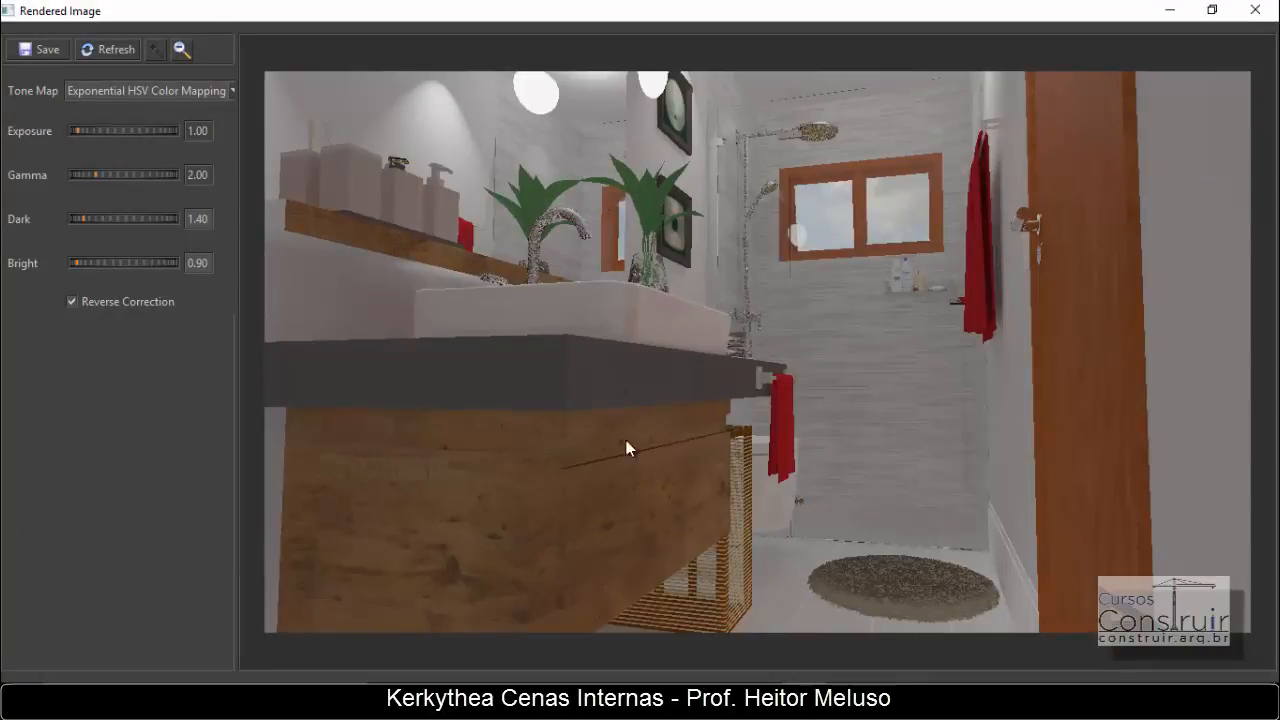
{"action": "left_click", "coordinate": [1255, 9]}
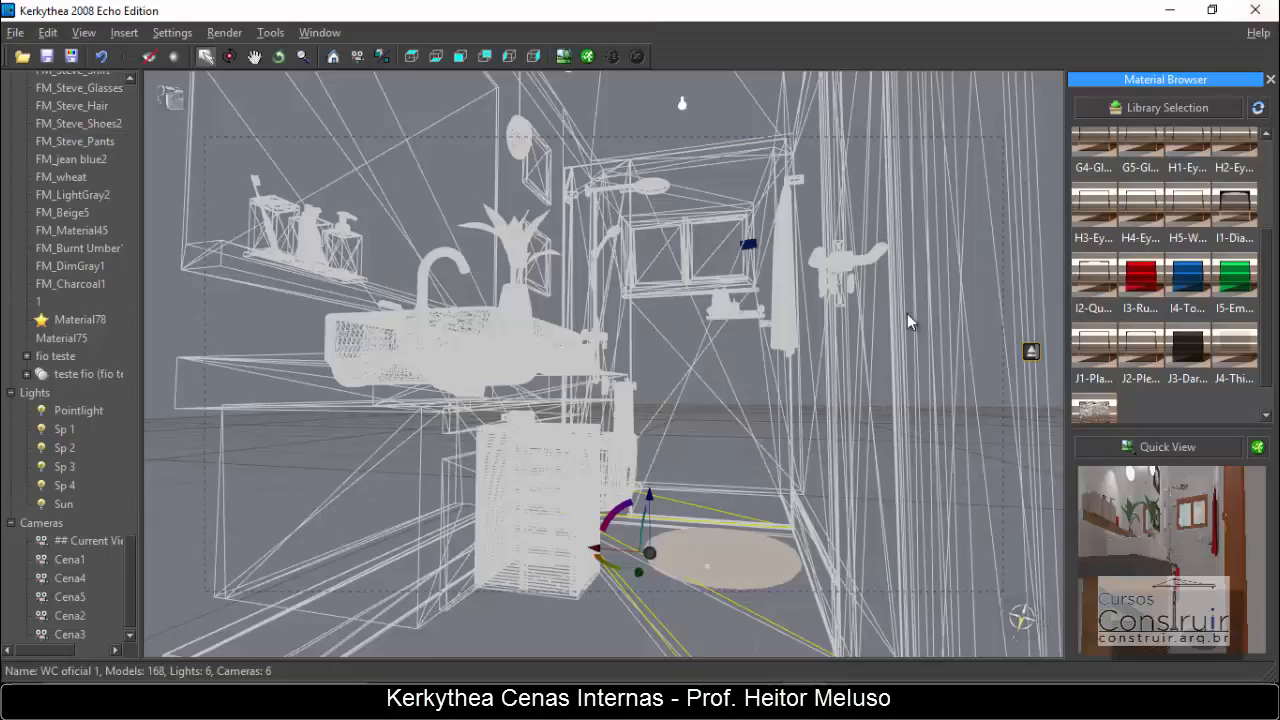
- Open the bathroom floor's Material78 for editing and load a square grey tile image from disk as its Bump Mapping texture
{"action": "double_click", "coordinate": [857, 420]}
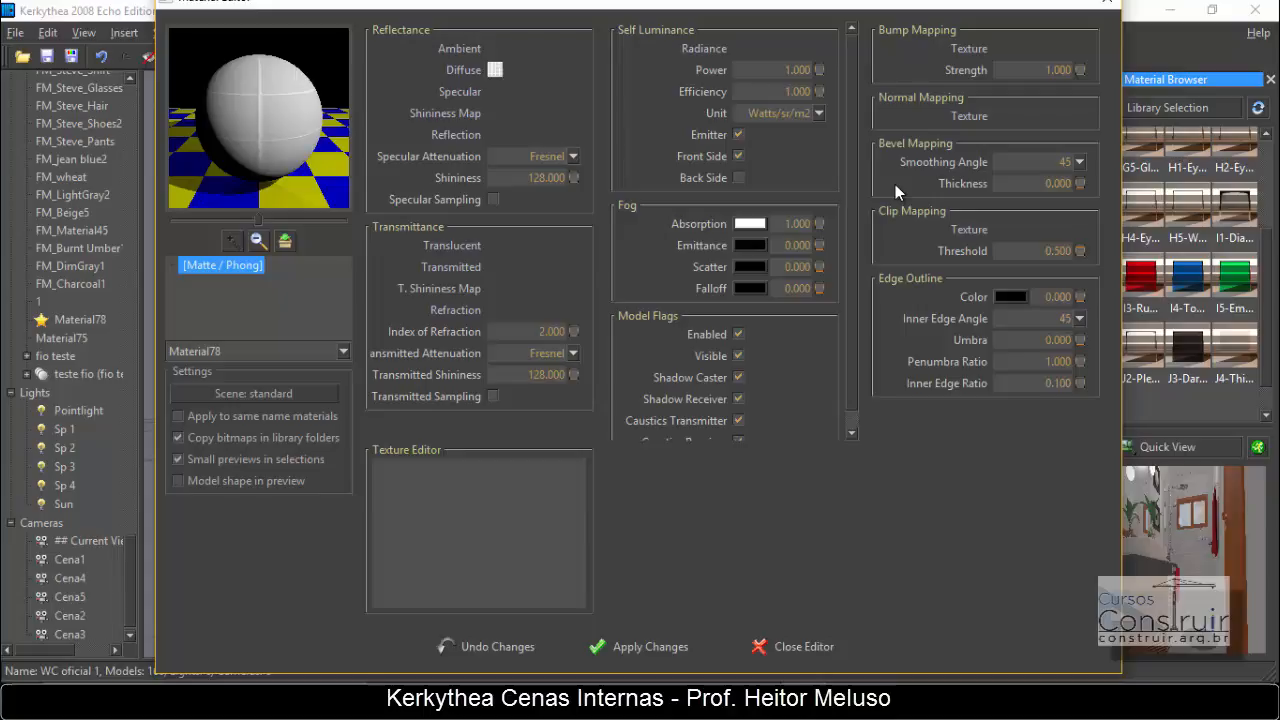
{"action": "left_click", "coordinate": [960, 49]}
{"action": "left_click", "coordinate": [980, 62]}
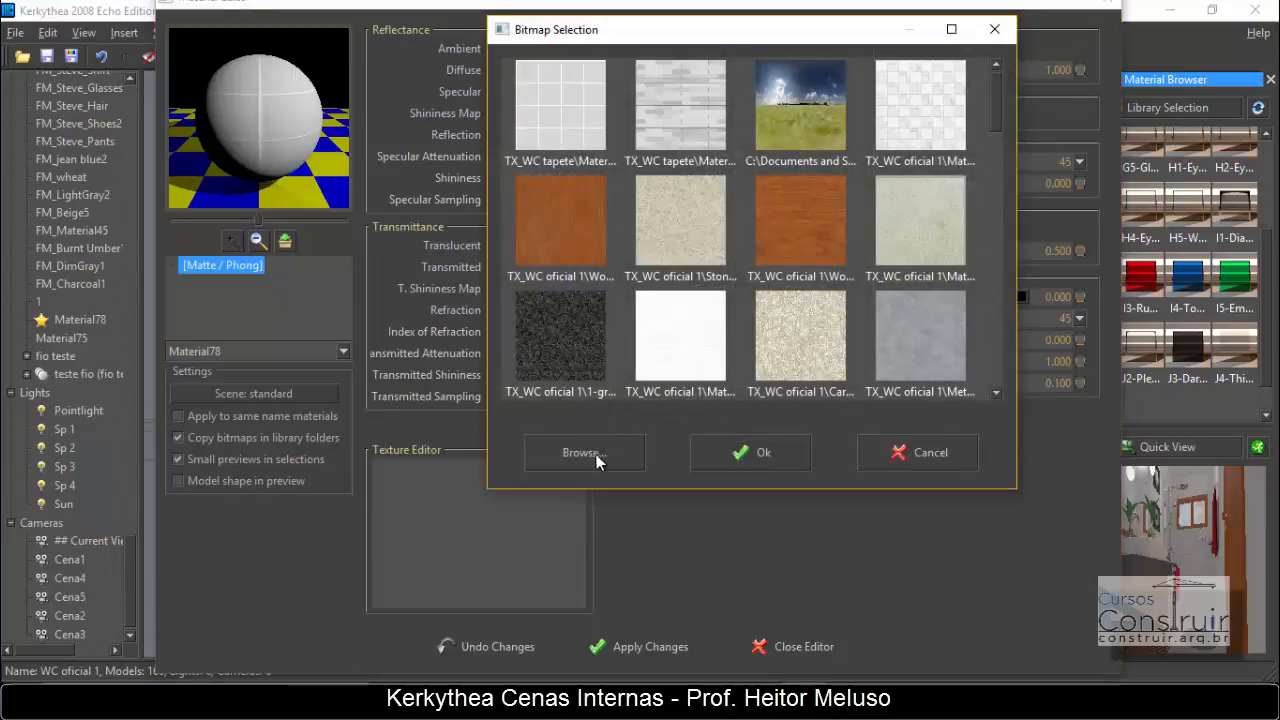
{"action": "left_click", "coordinate": [994, 29]}
{"action": "left_click", "coordinate": [960, 49]}
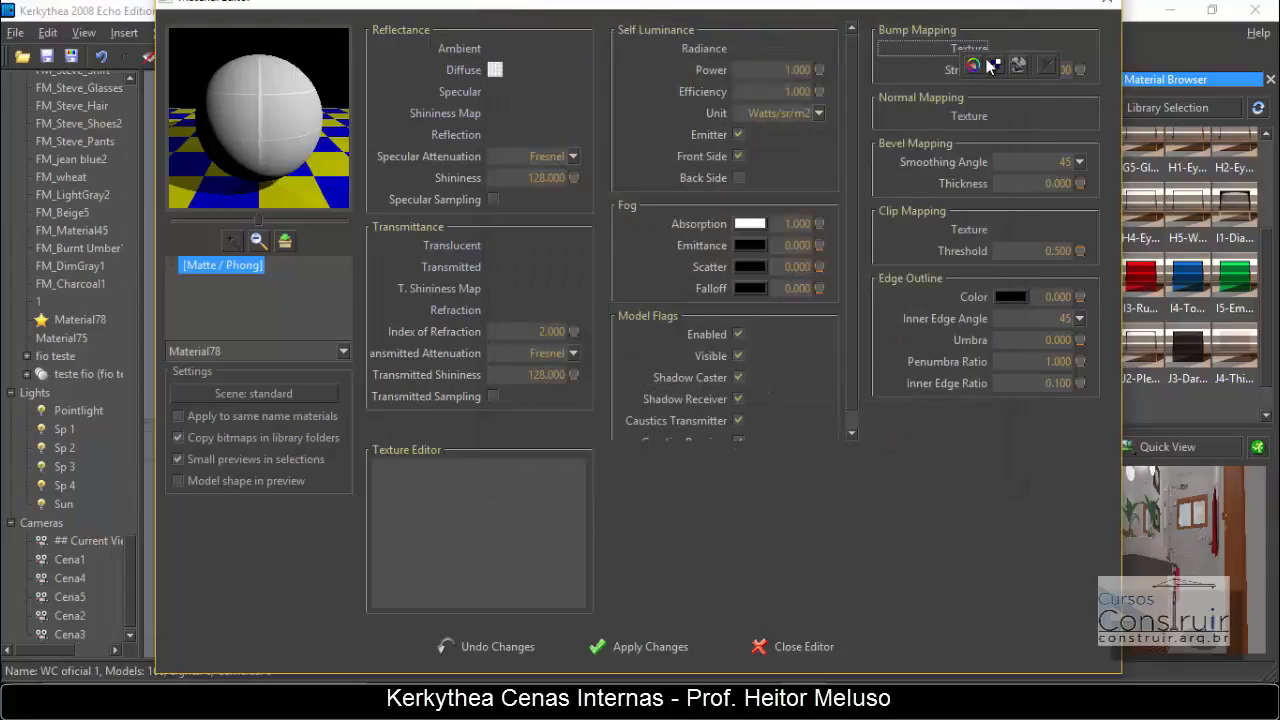
{"action": "left_click", "coordinate": [995, 65]}
{"action": "left_click_drag", "start_coordinate": [994, 90], "coordinate": [1019, 149]}
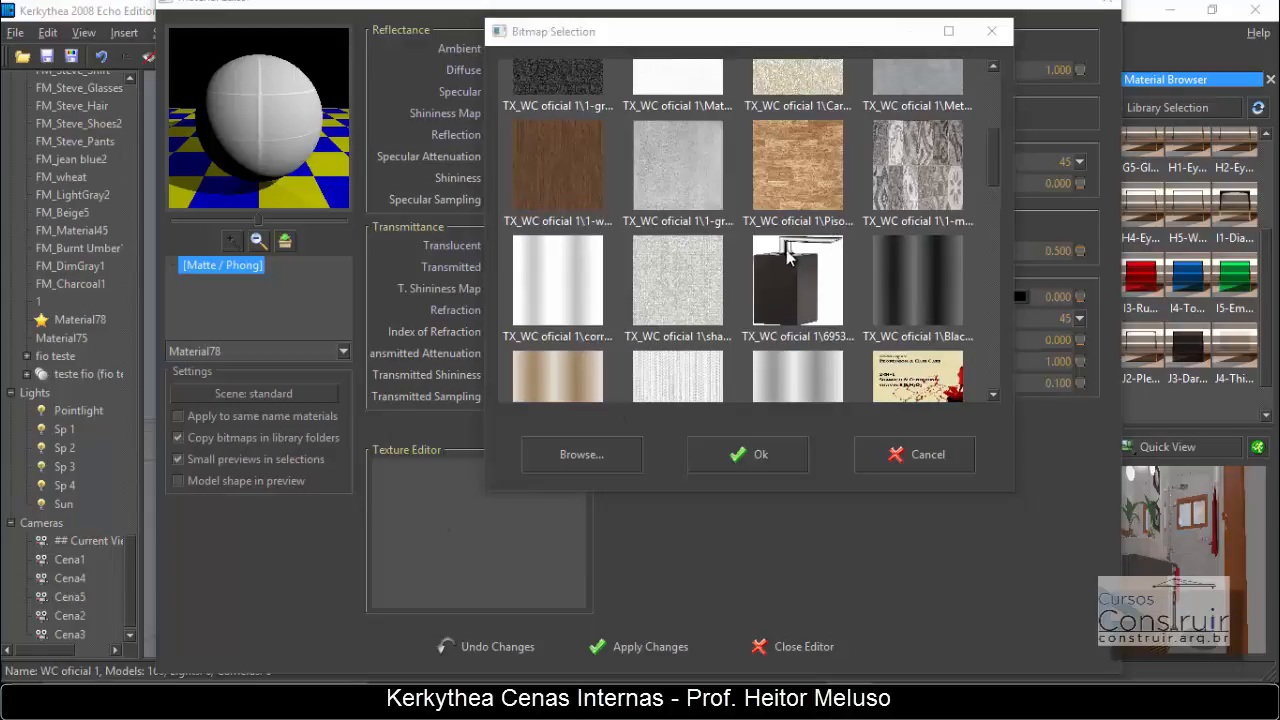
{"action": "scroll", "coordinate": [725, 260], "scroll_direction": "up", "scroll_amount": 2}
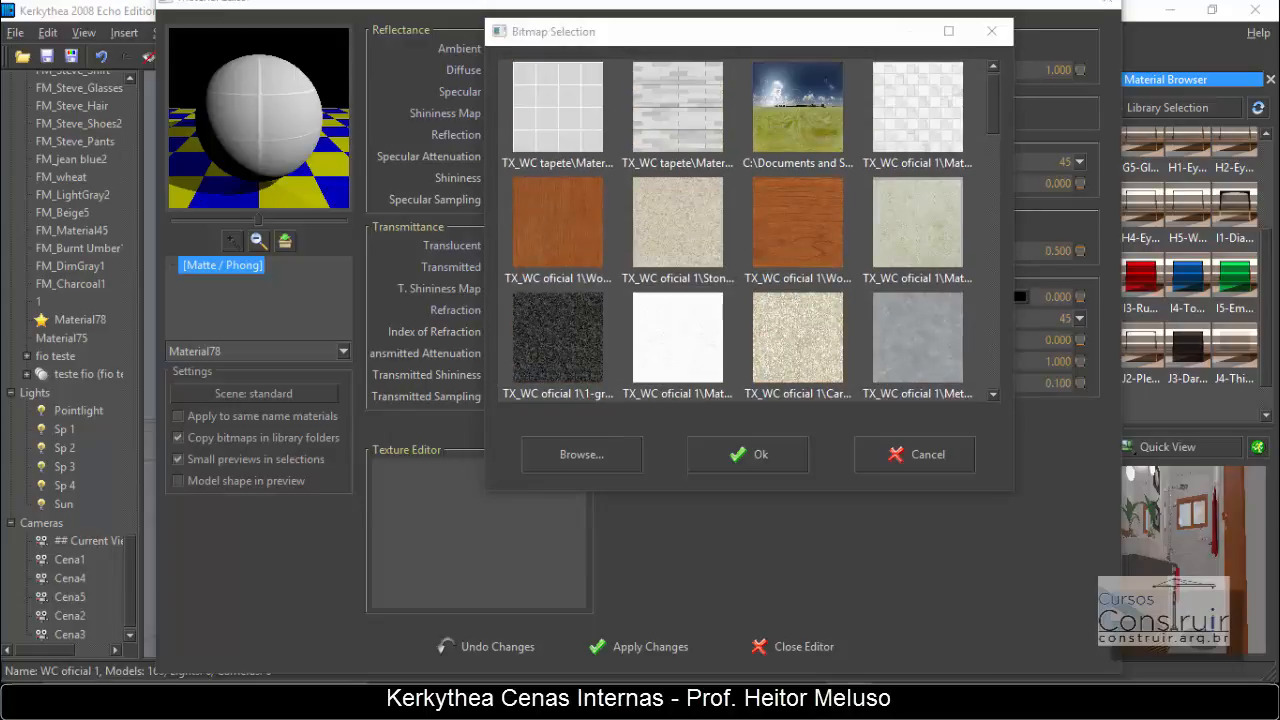
{"action": "left_click_drag", "start_coordinate": [700, 31], "coordinate": [726, 29]}
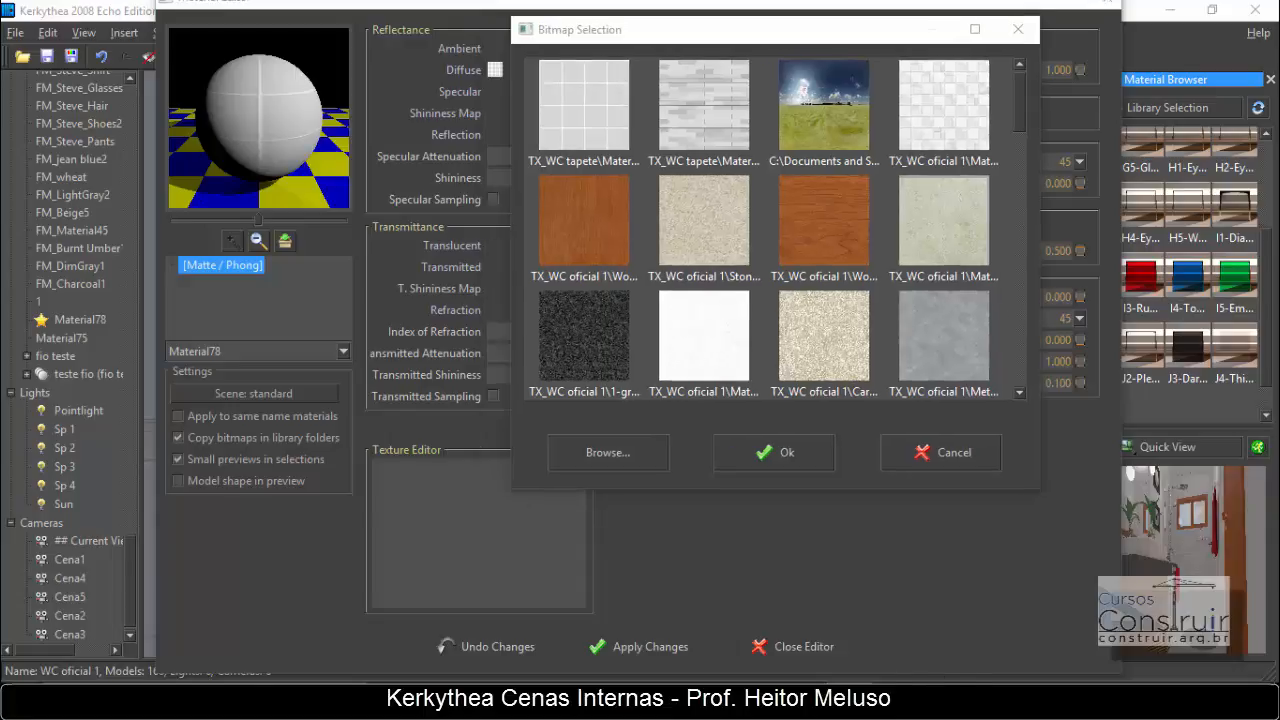
{"action": "left_click", "coordinate": [607, 453]}
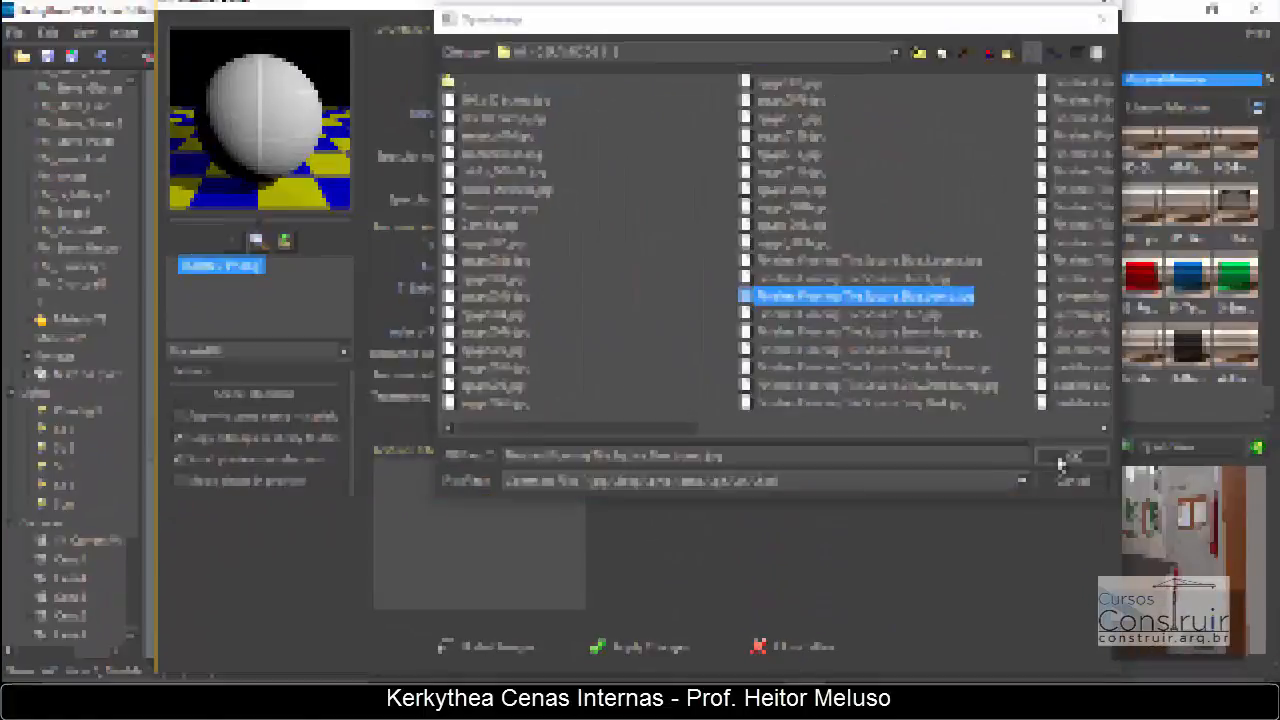
{"action": "left_click", "coordinate": [1068, 456]}
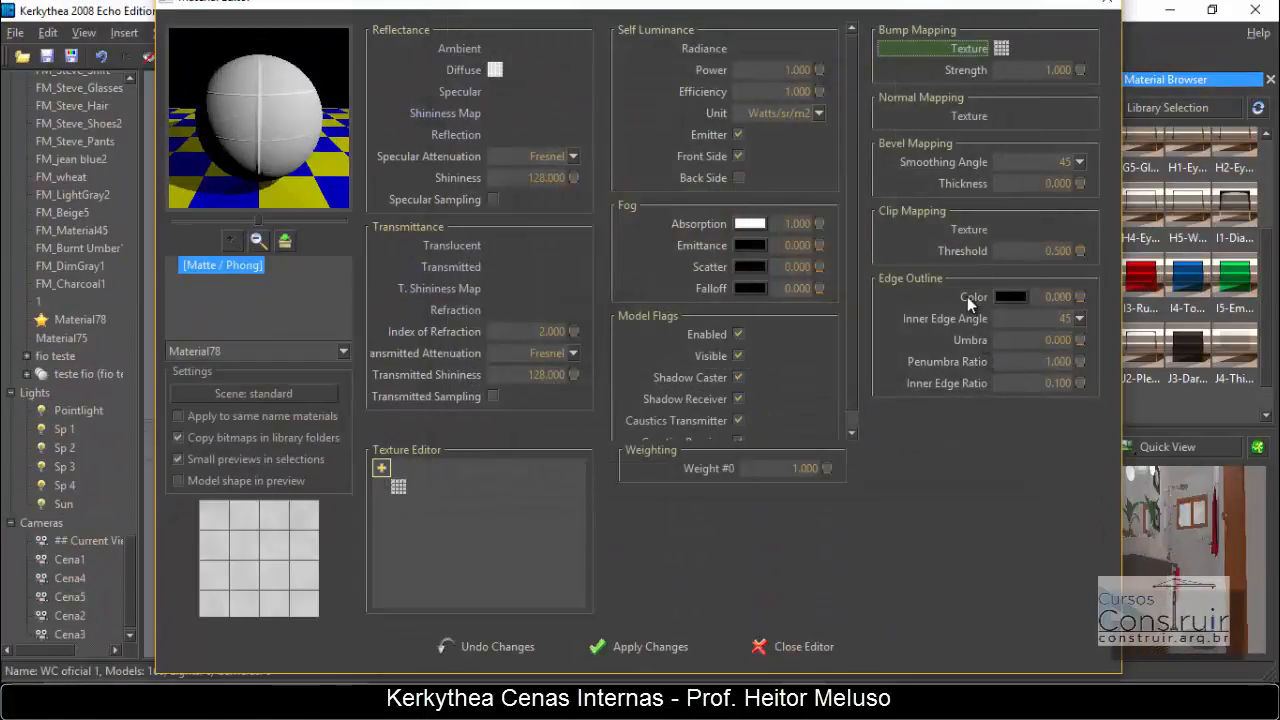
- Try a Bump Mapping Strength of 100 on Material78 and bring up the tile bitmap's options
{"action": "left_click", "coordinate": [1048, 70]}
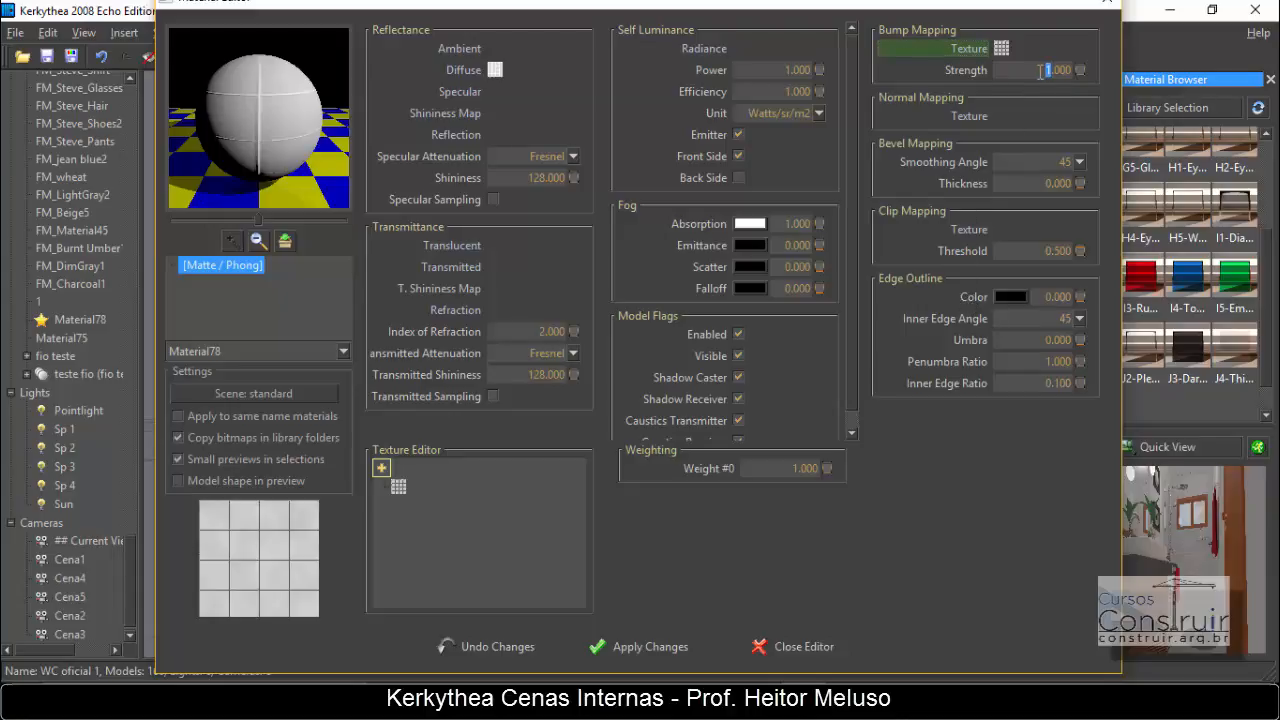
{"action": "type", "text": "100"}
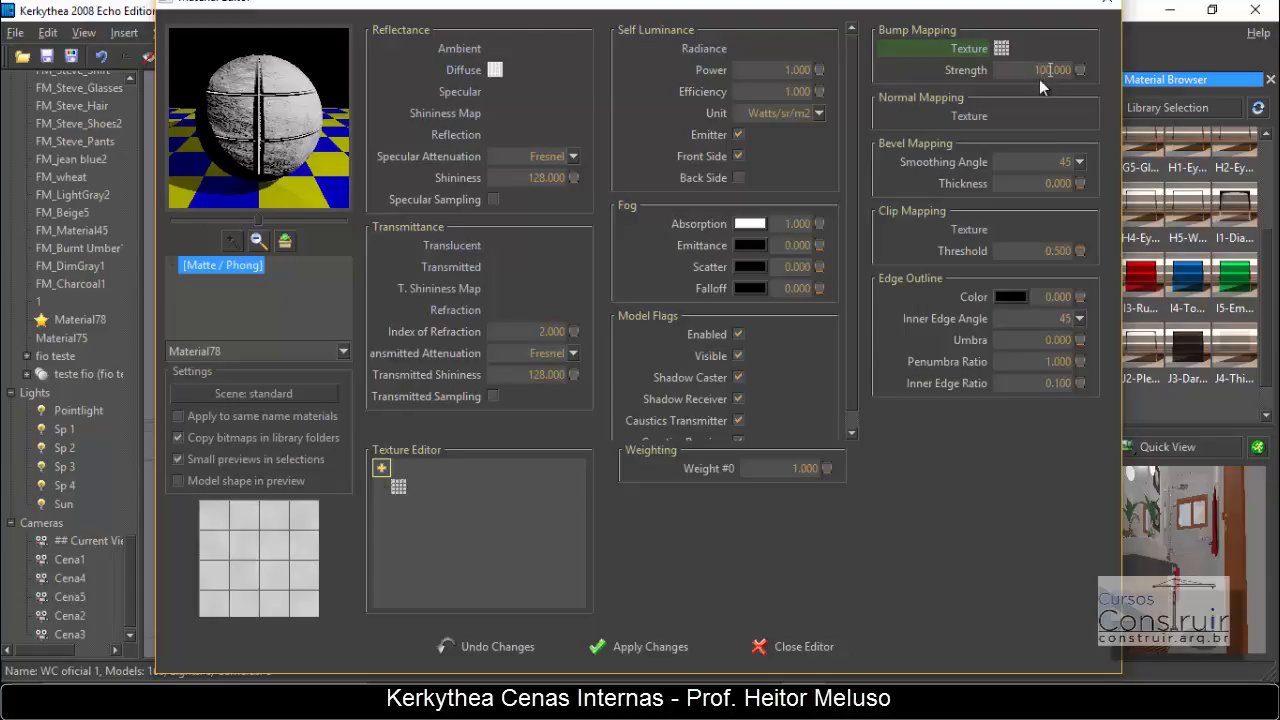
{"action": "left_click", "coordinate": [400, 487]}
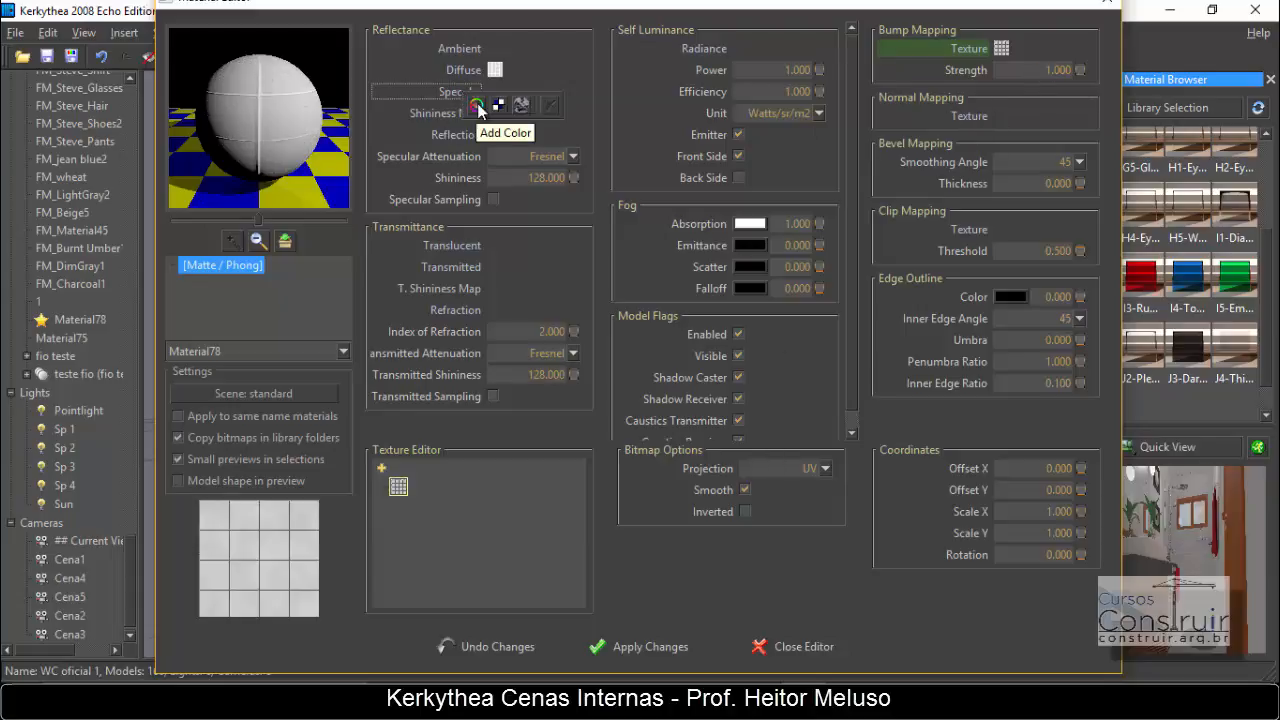
- Add a dark grey Specular color to Material78's reflectance
{"action": "left_click", "coordinate": [478, 106]}
{"action": "left_click", "coordinate": [590, 162]}
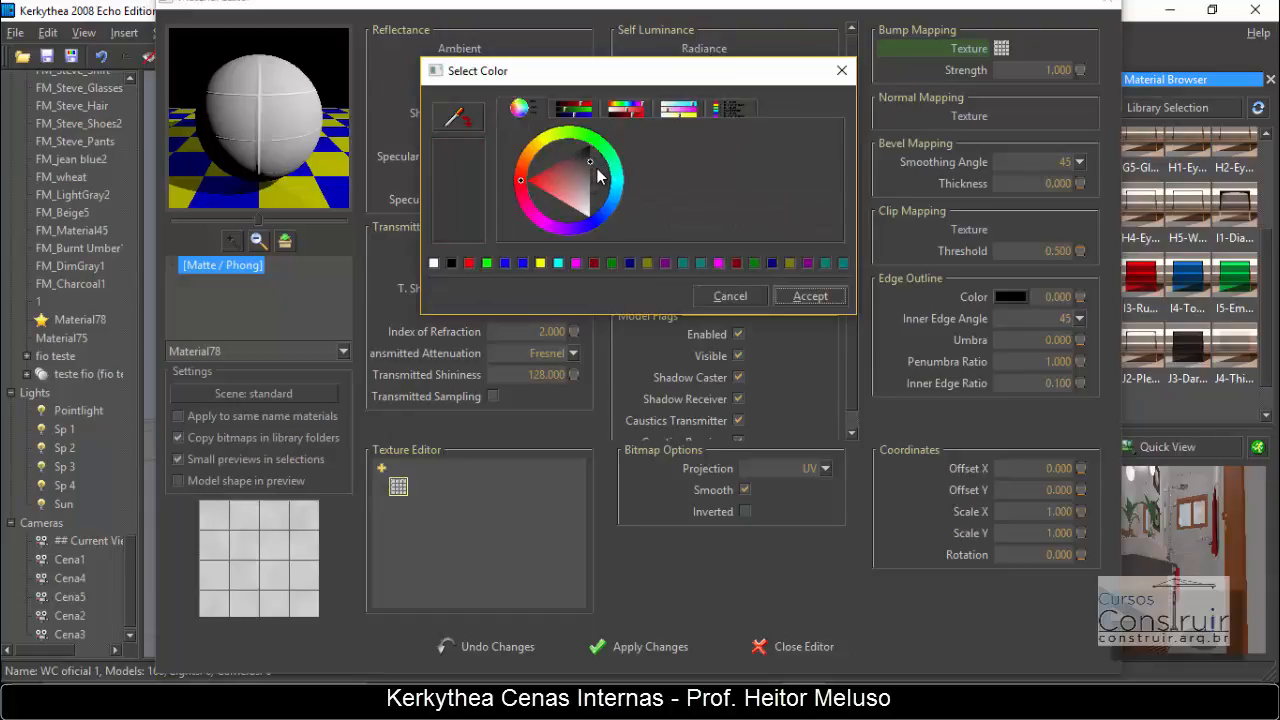
{"action": "left_click", "coordinate": [583, 168]}
{"action": "left_click", "coordinate": [815, 296]}
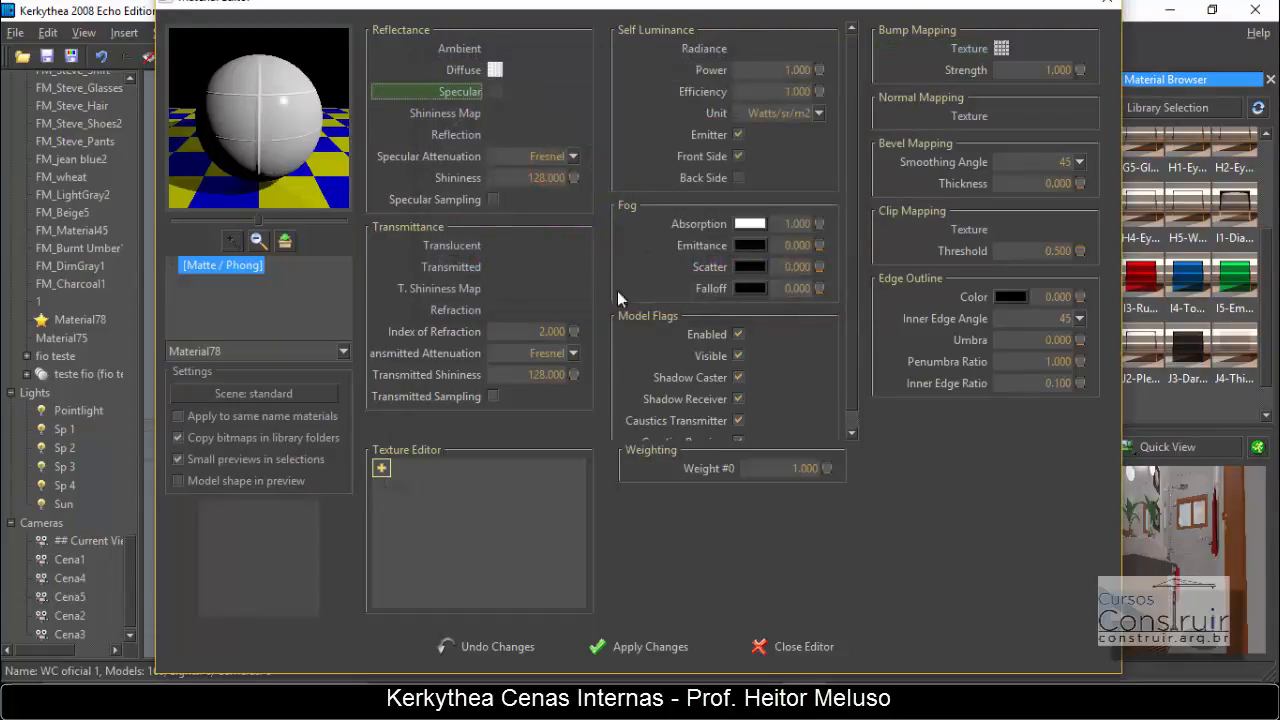
- Set the Shininess of Material78 to 050
{"action": "double_click", "coordinate": [530, 177]}
{"action": "type", "text": "550"}
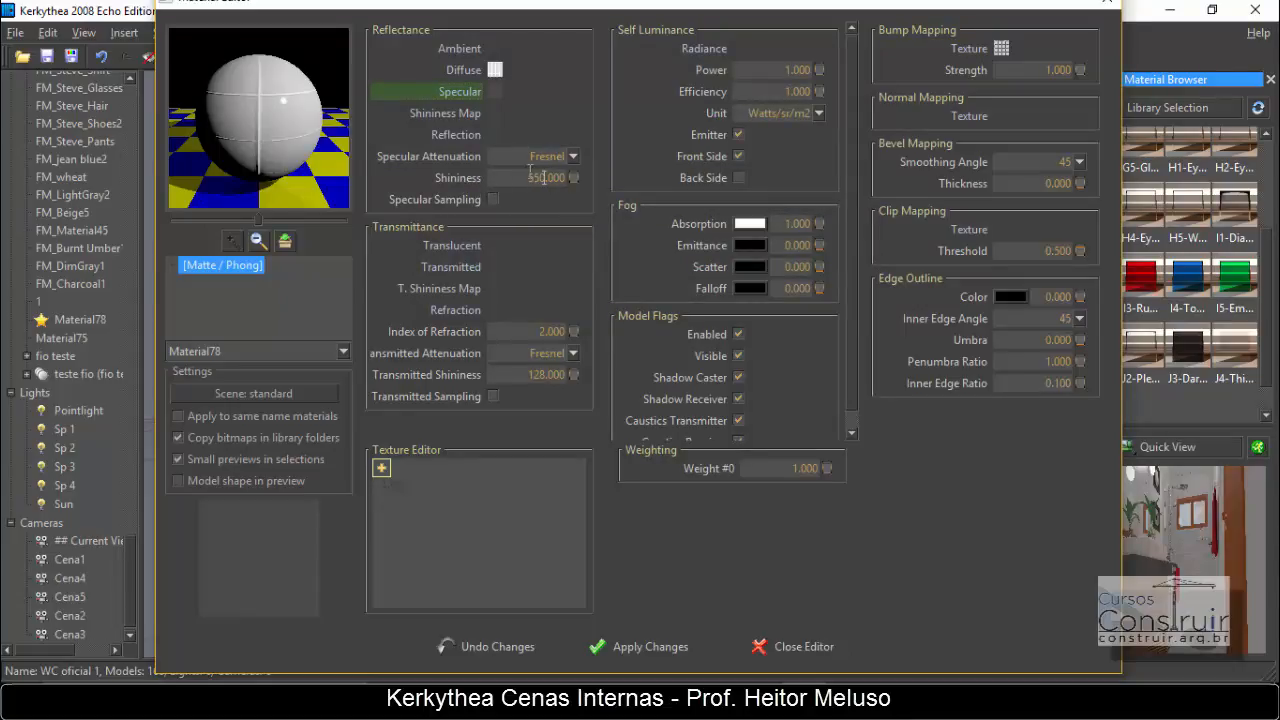
{"action": "left_click_drag", "start_coordinate": [528, 177], "coordinate": [534, 178]}
{"action": "type", "text": "0"}
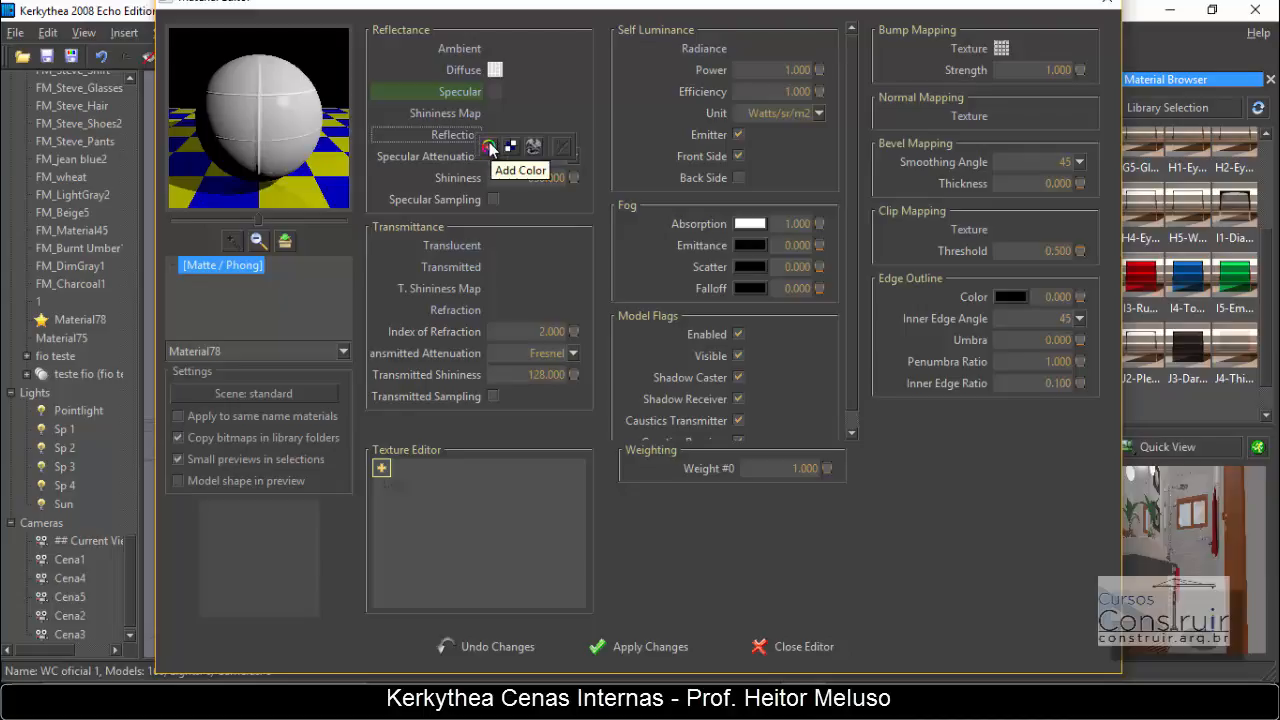
- Add a medium grey Reflection color to Material78
{"action": "left_click", "coordinate": [493, 136]}
{"action": "left_click_drag", "start_coordinate": [578, 219], "coordinate": [611, 214]}
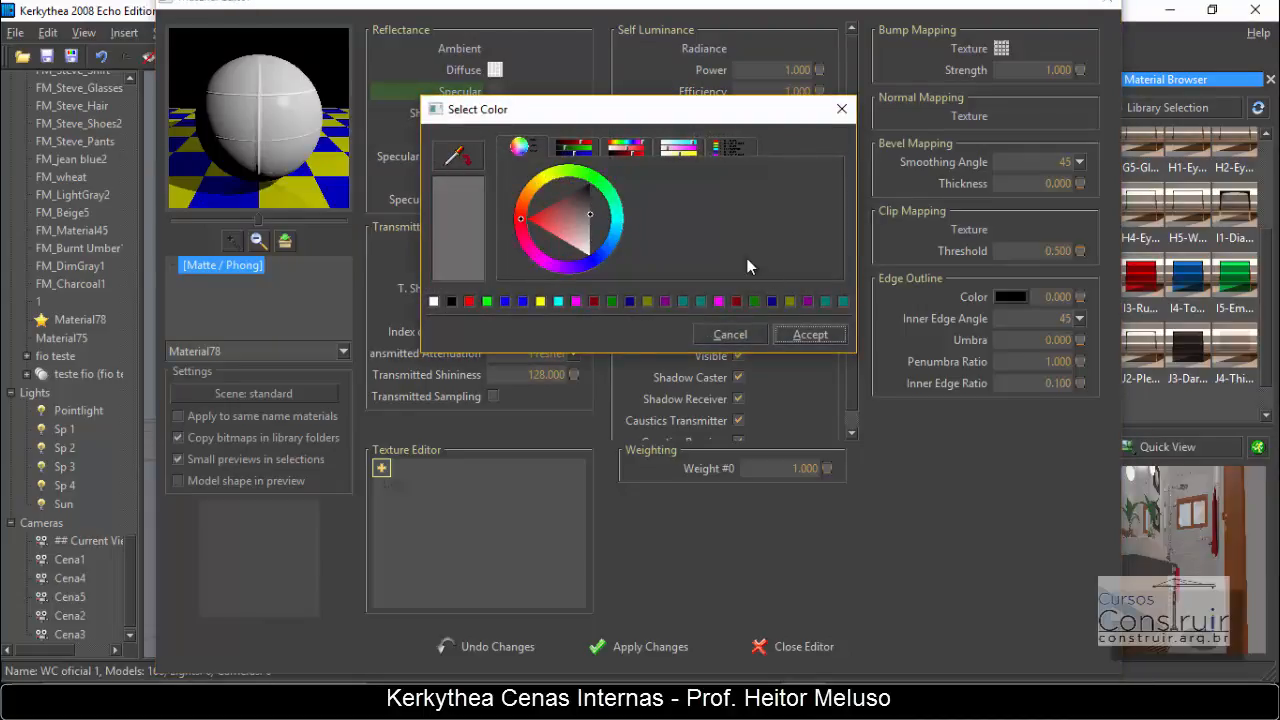
{"action": "left_click", "coordinate": [800, 333]}
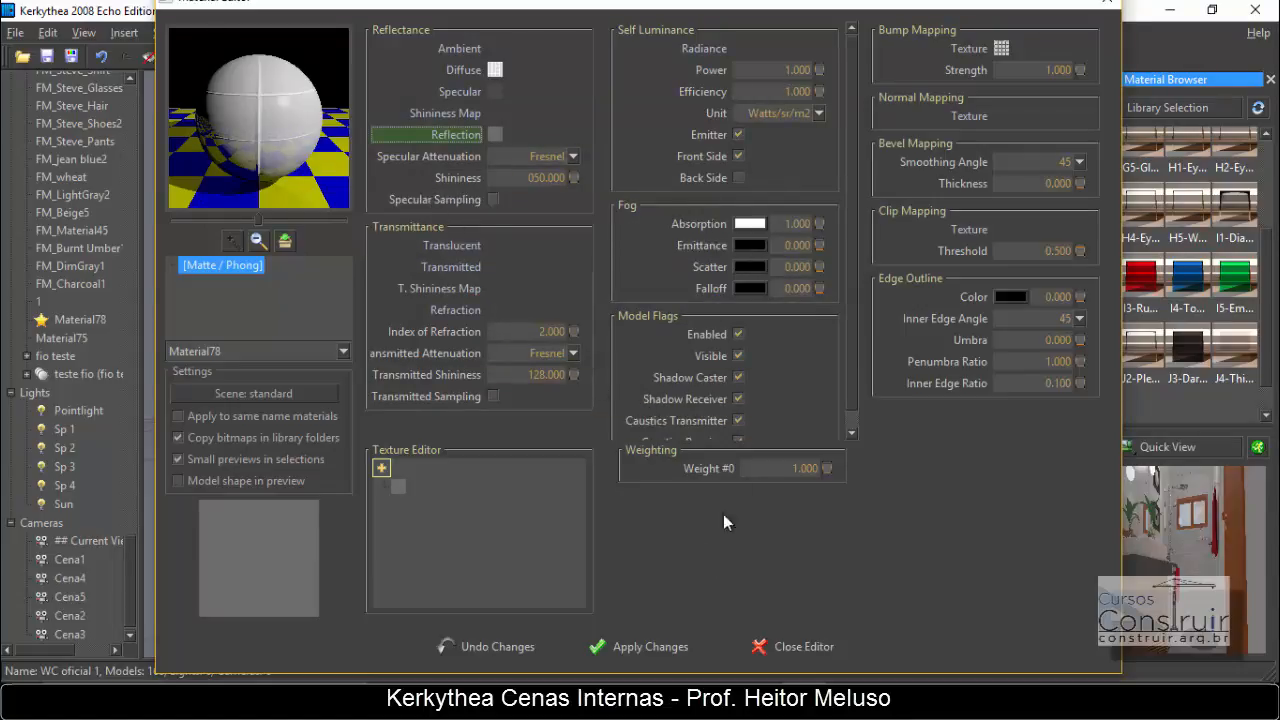
- Apply the Material78 changes and test-render camera Cena5 at 1052x599 with 03. PhotonMap - Quick, viewing the image full screen
{"action": "left_click", "coordinate": [680, 647]}
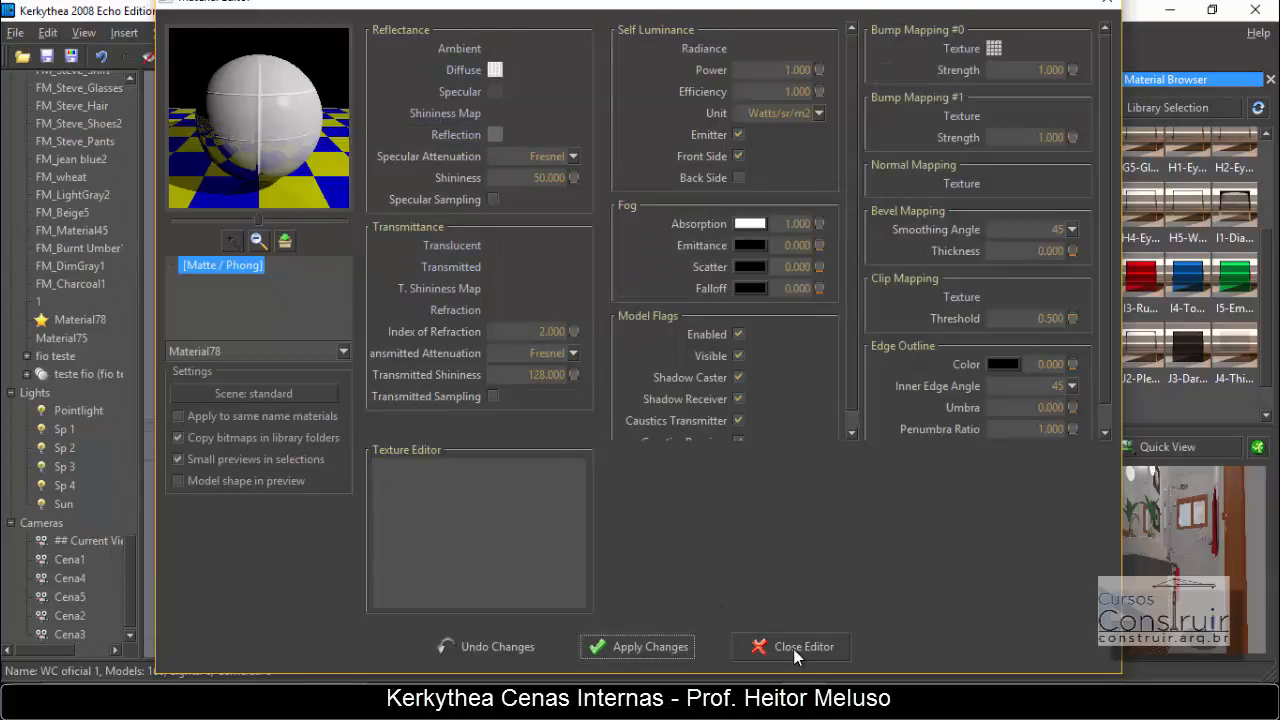
{"action": "left_click", "coordinate": [793, 647]}
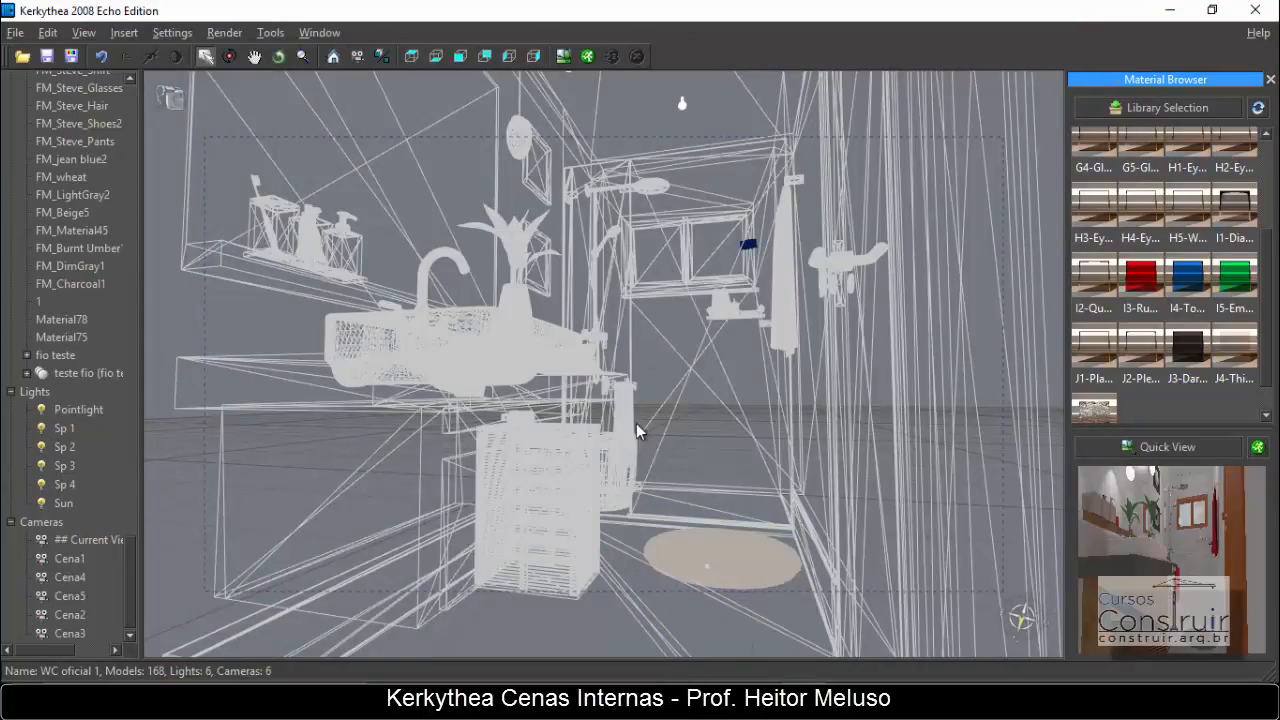
{"action": "left_click", "coordinate": [588, 56]}
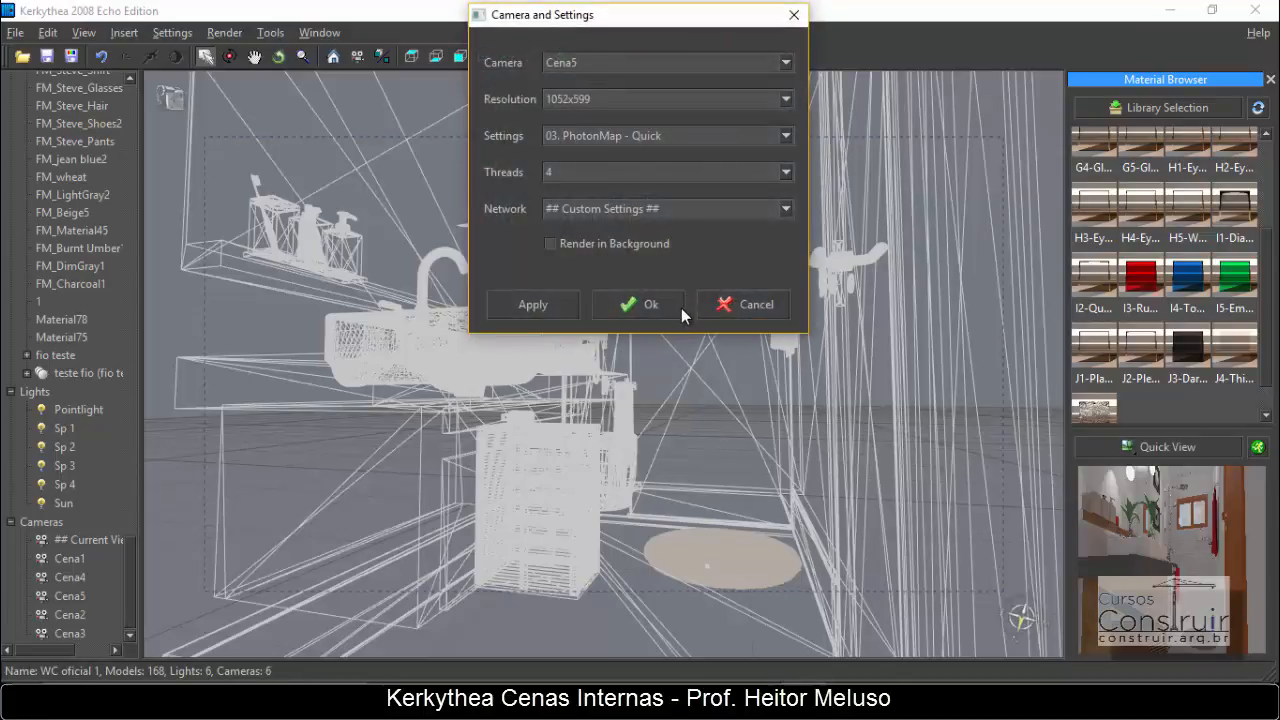
{"action": "left_click", "coordinate": [673, 306]}
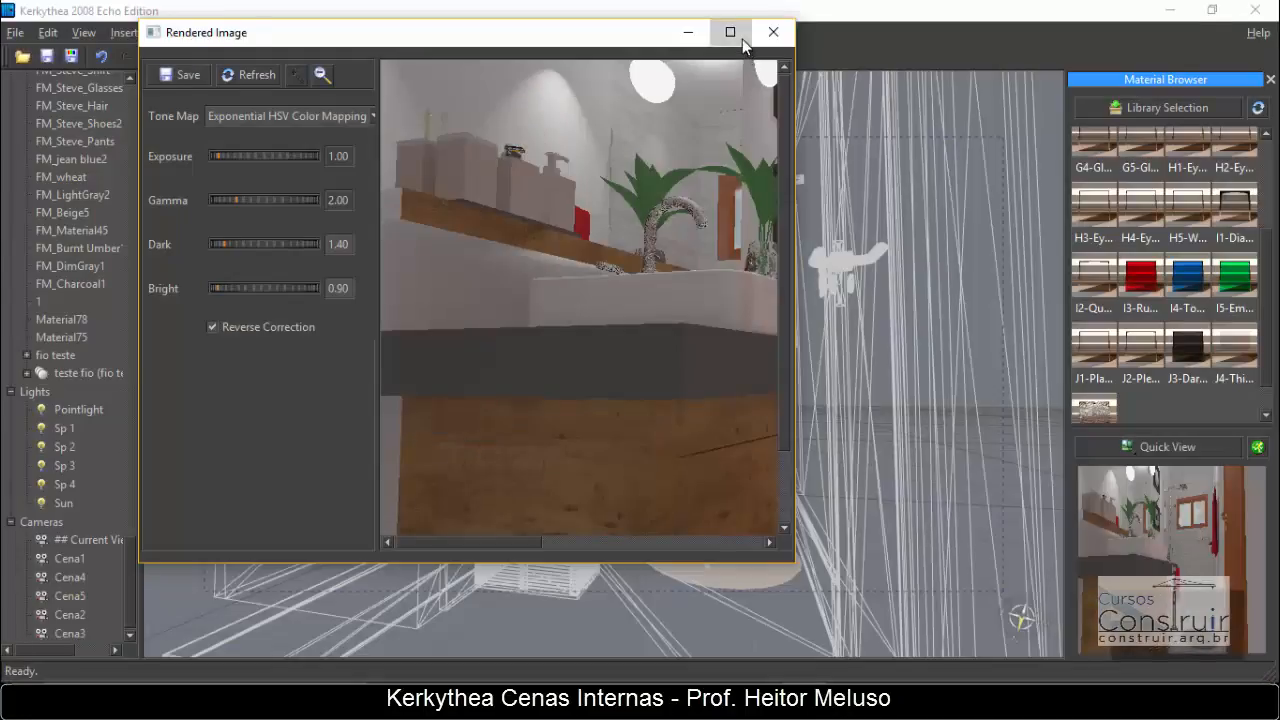
{"action": "left_click", "coordinate": [742, 39]}
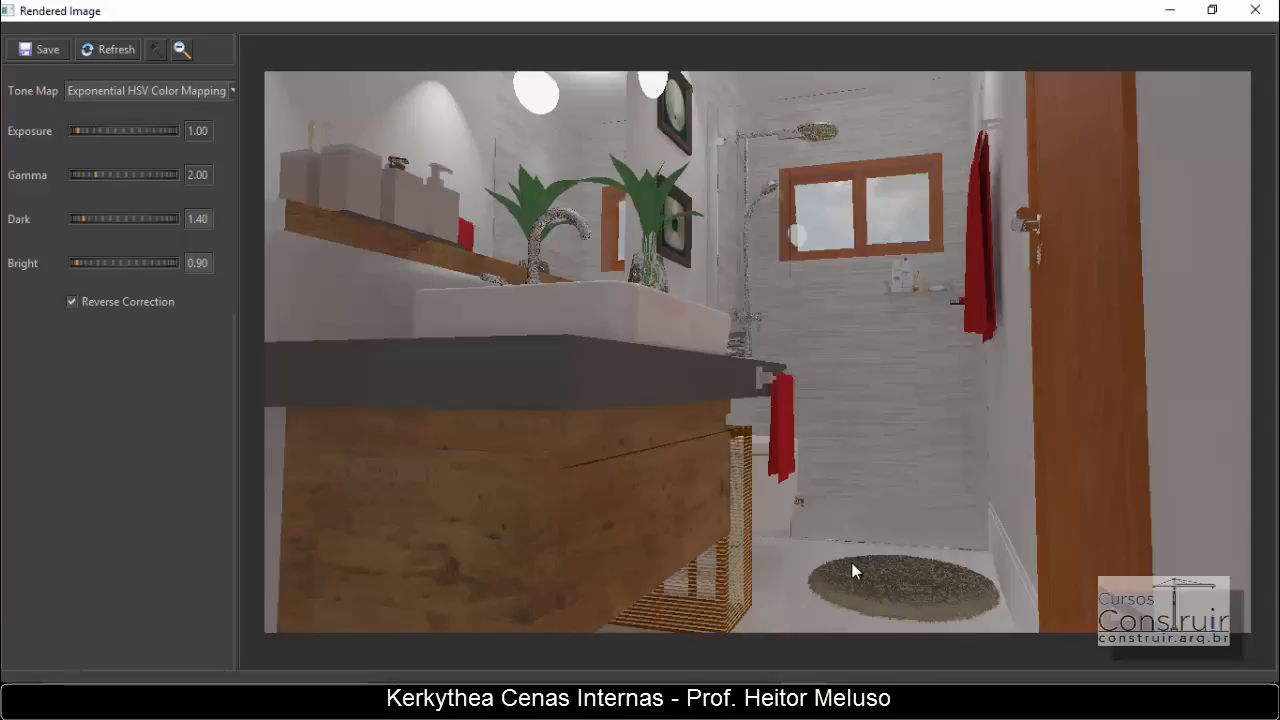
{"action": "left_click", "coordinate": [1255, 10]}
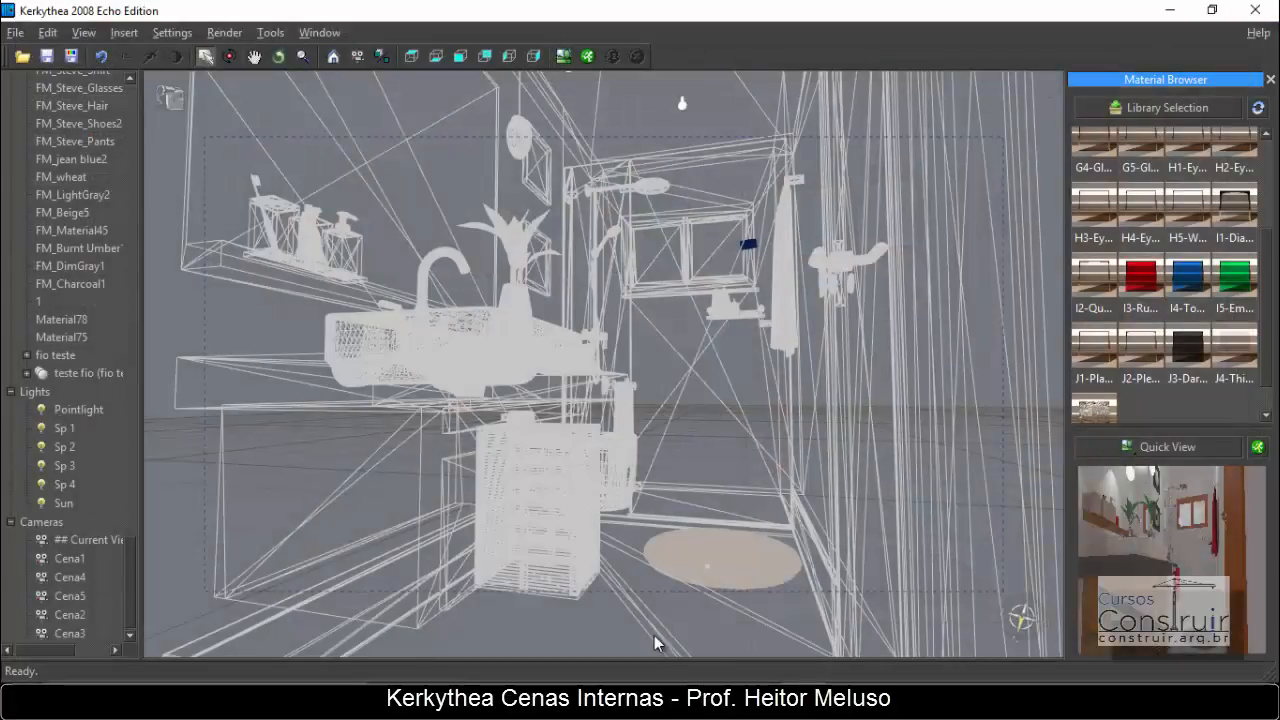
- Edit the floor's Material78 and try Bump Mapping #0 Strength values of 55 and 10
{"action": "double_click", "coordinate": [626, 584]}
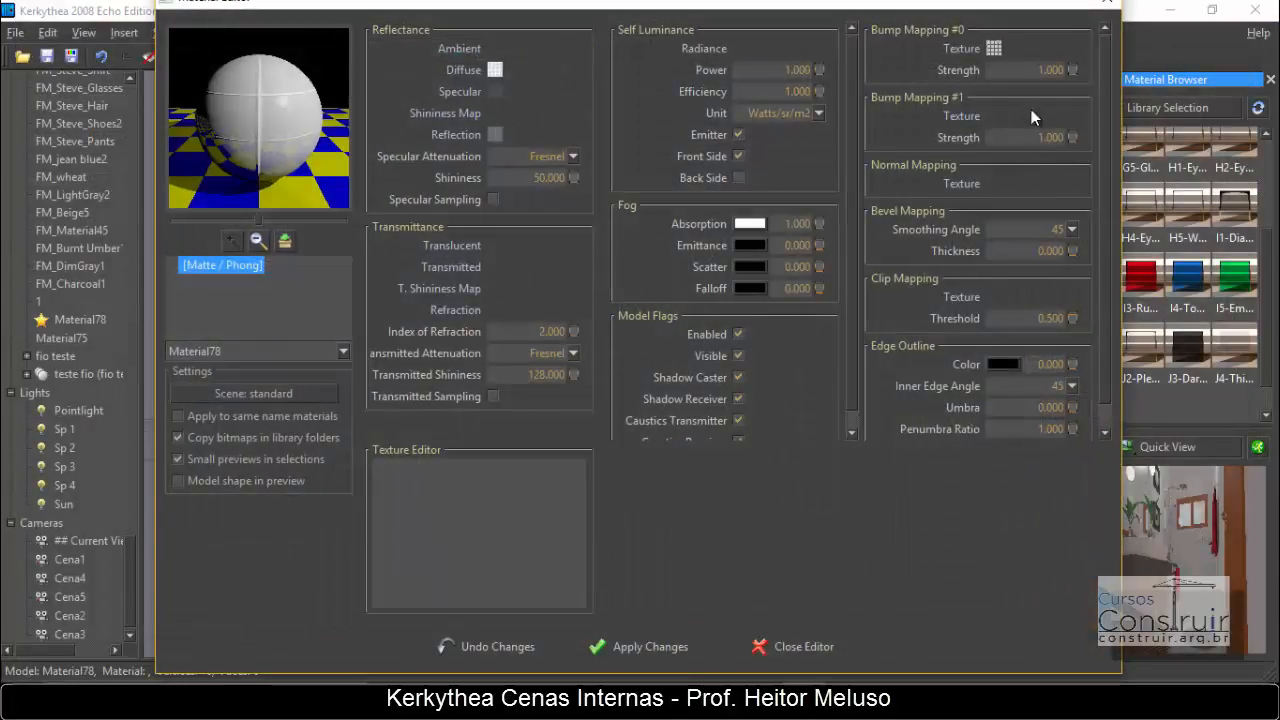
{"action": "left_click", "coordinate": [1042, 70]}
{"action": "type", "text": "55"}
{"action": "key", "text": "Return"}
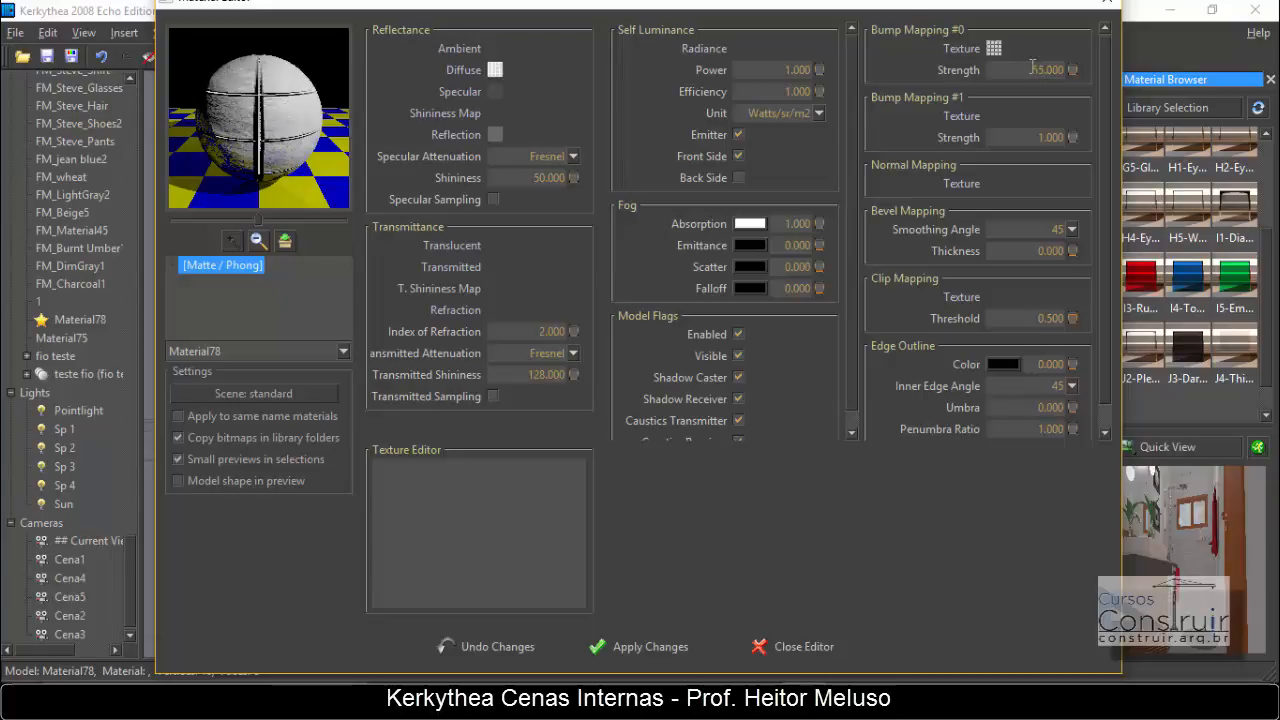
{"action": "left_click_drag", "start_coordinate": [1045, 70], "coordinate": [1020, 71]}
{"action": "type", "text": "10"}
{"action": "key", "text": "Return"}
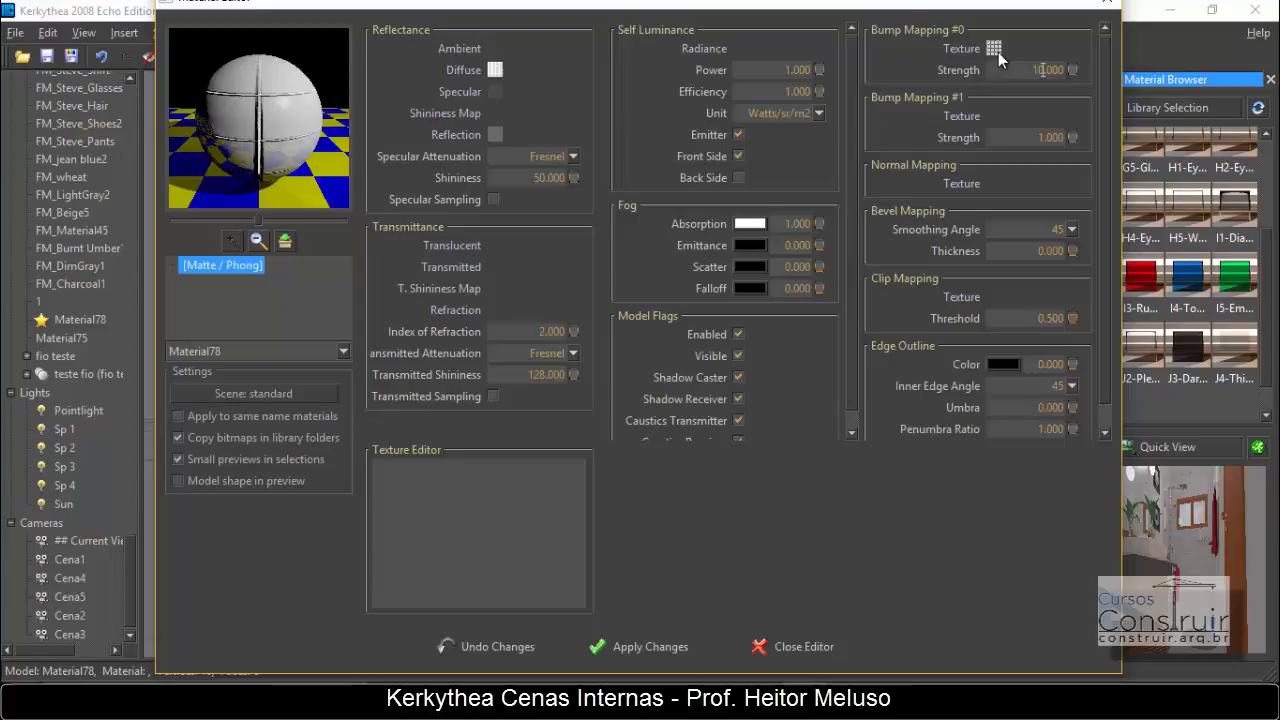
- Try a Strength of 65 for Material78's Bump Mapping #0, settle on 5, and apply the change
{"action": "left_click_drag", "start_coordinate": [1045, 70], "coordinate": [1029, 70]}
{"action": "type", "text": "65"}
{"action": "key", "text": "Return"}
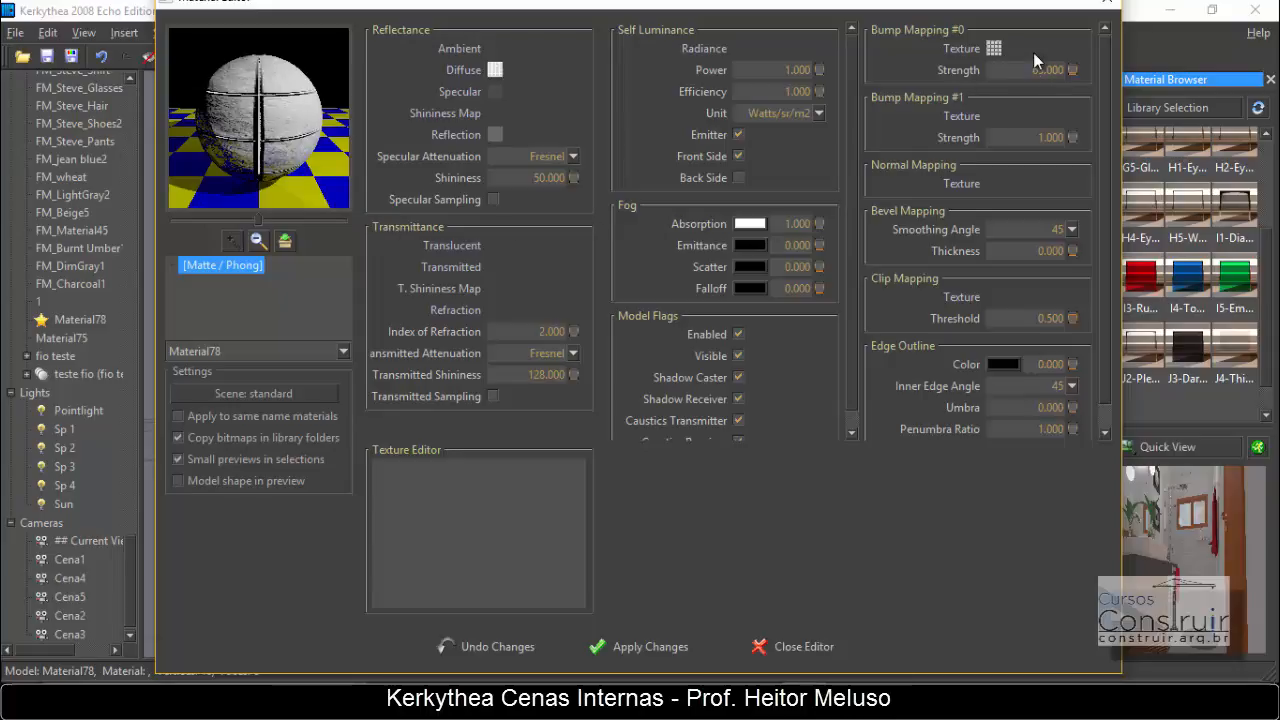
{"action": "key", "text": "BackSpace"}
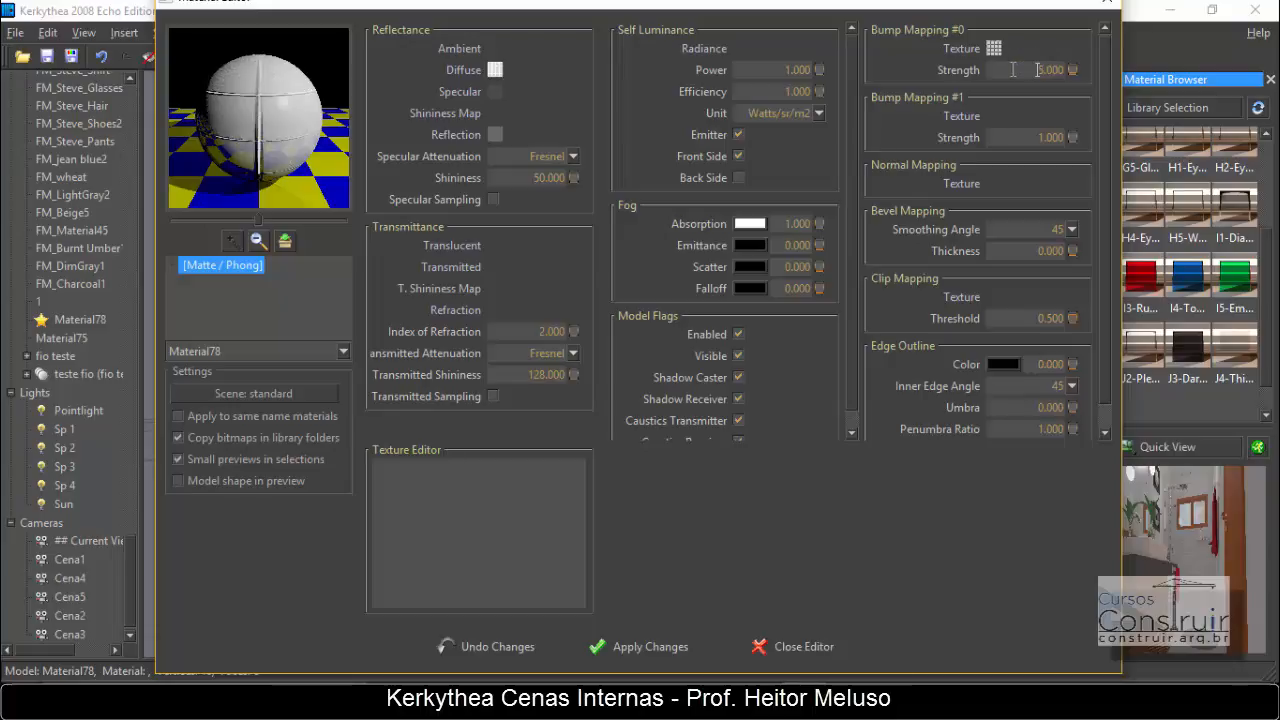
{"action": "left_click", "coordinate": [657, 649]}
{"action": "left_click", "coordinate": [790, 647]}
{"action": "left_click", "coordinate": [800, 471]}
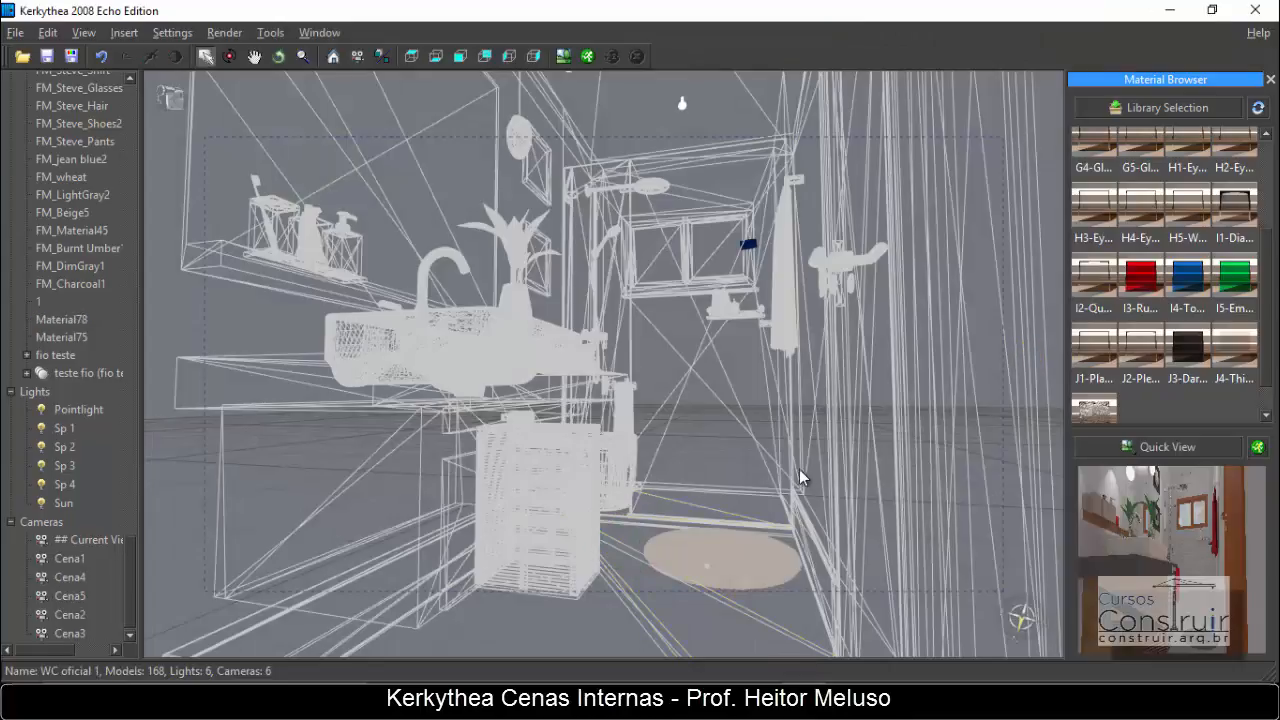
- Render the bathroom again and check the floor in the full-screen image
{"action": "left_click", "coordinate": [587, 56]}
{"action": "left_click", "coordinate": [672, 317]}
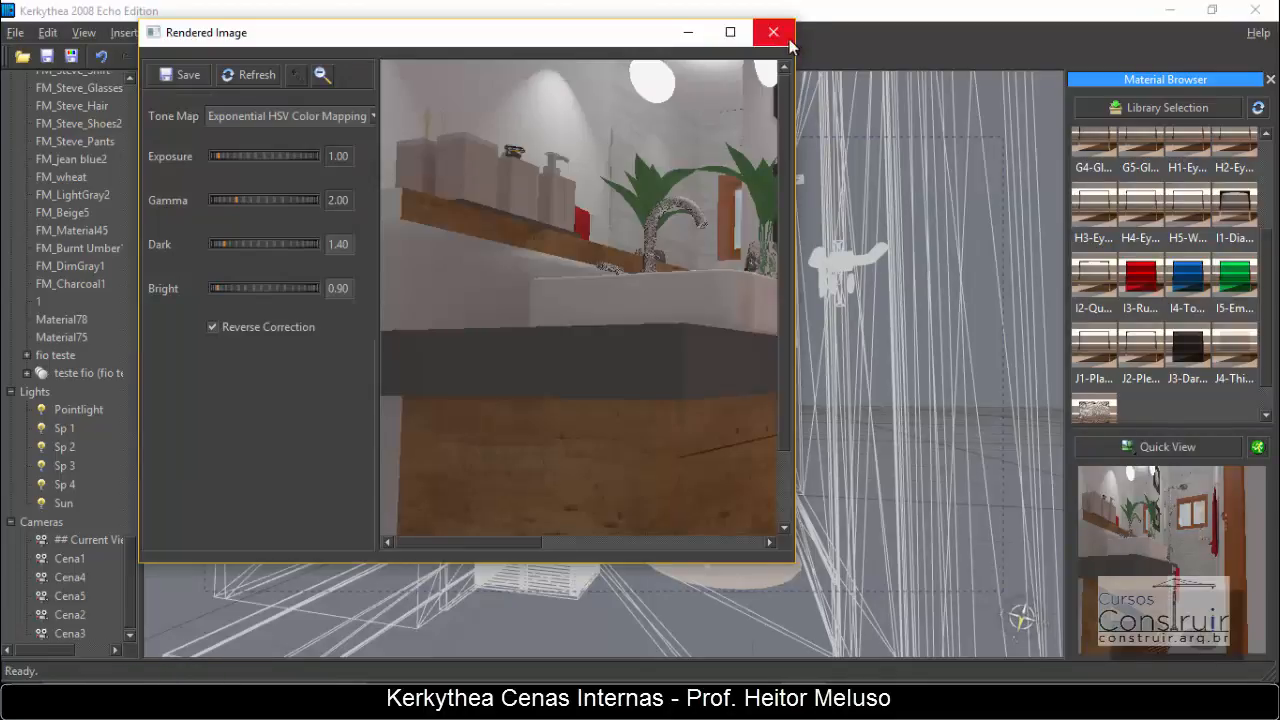
{"action": "left_click", "coordinate": [730, 30]}
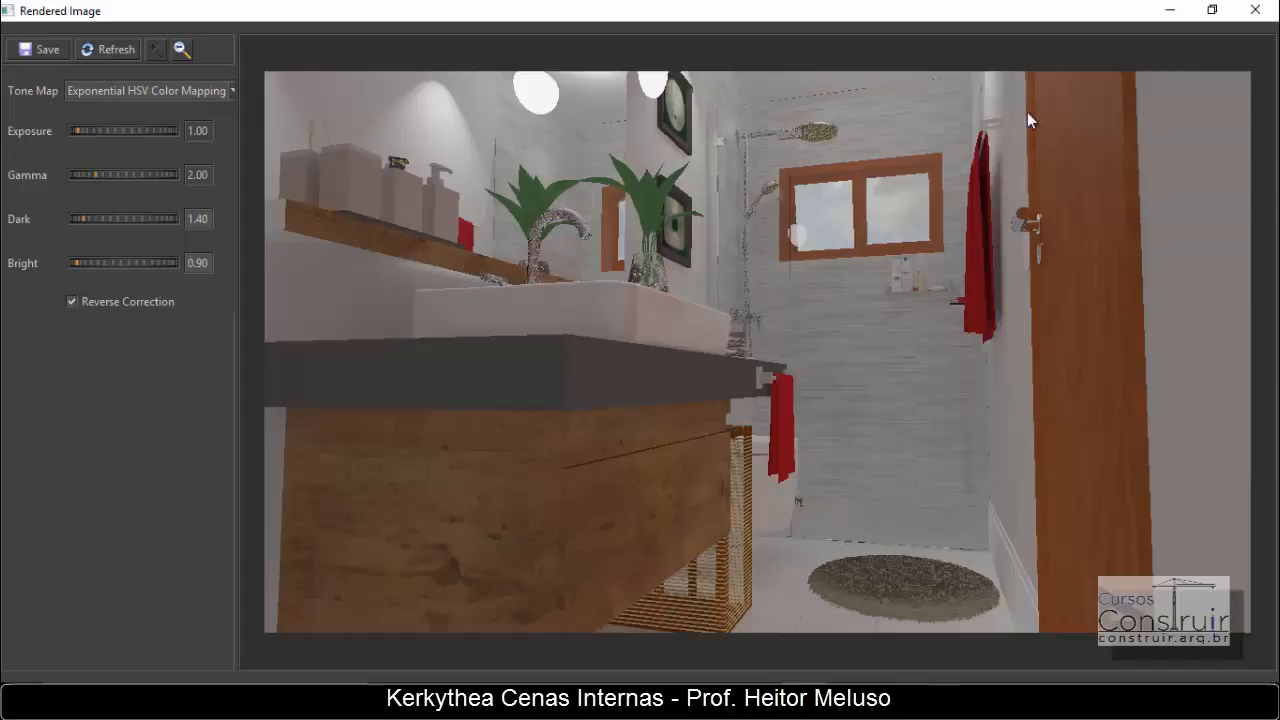
{"action": "left_click", "coordinate": [1252, 16]}
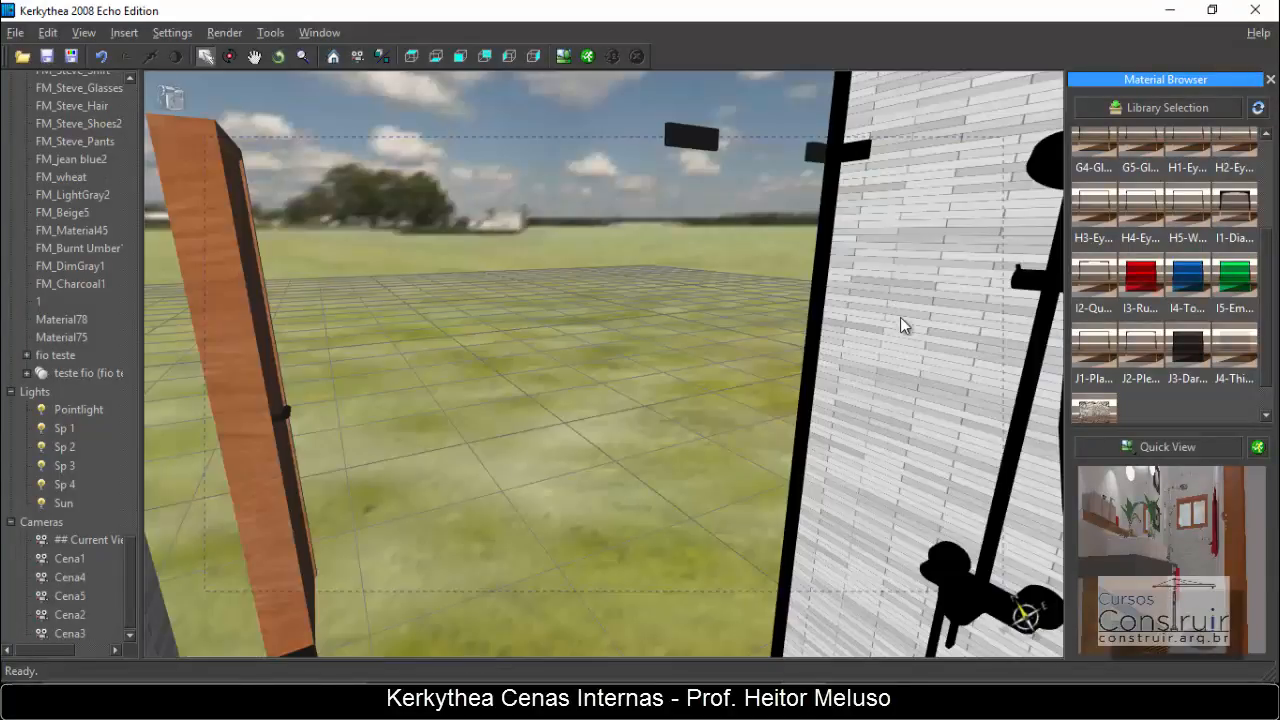
- Edit the tiled wall's Material75 and load Litocerâmico bump.jpg from the 04 - CERÂMICOS 112 folder as its Bump Mapping texture
{"action": "left_click", "coordinate": [903, 322]}
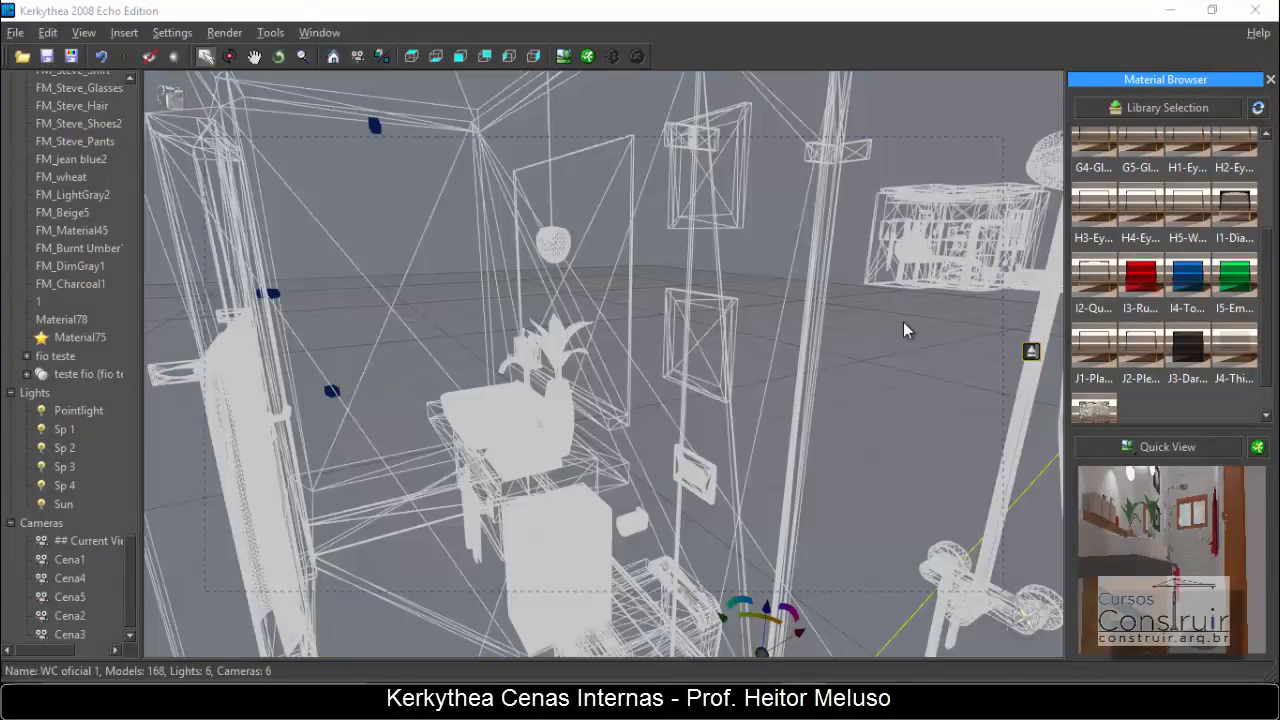
{"action": "double_click", "coordinate": [903, 322]}
{"action": "right_click", "coordinate": [980, 54]}
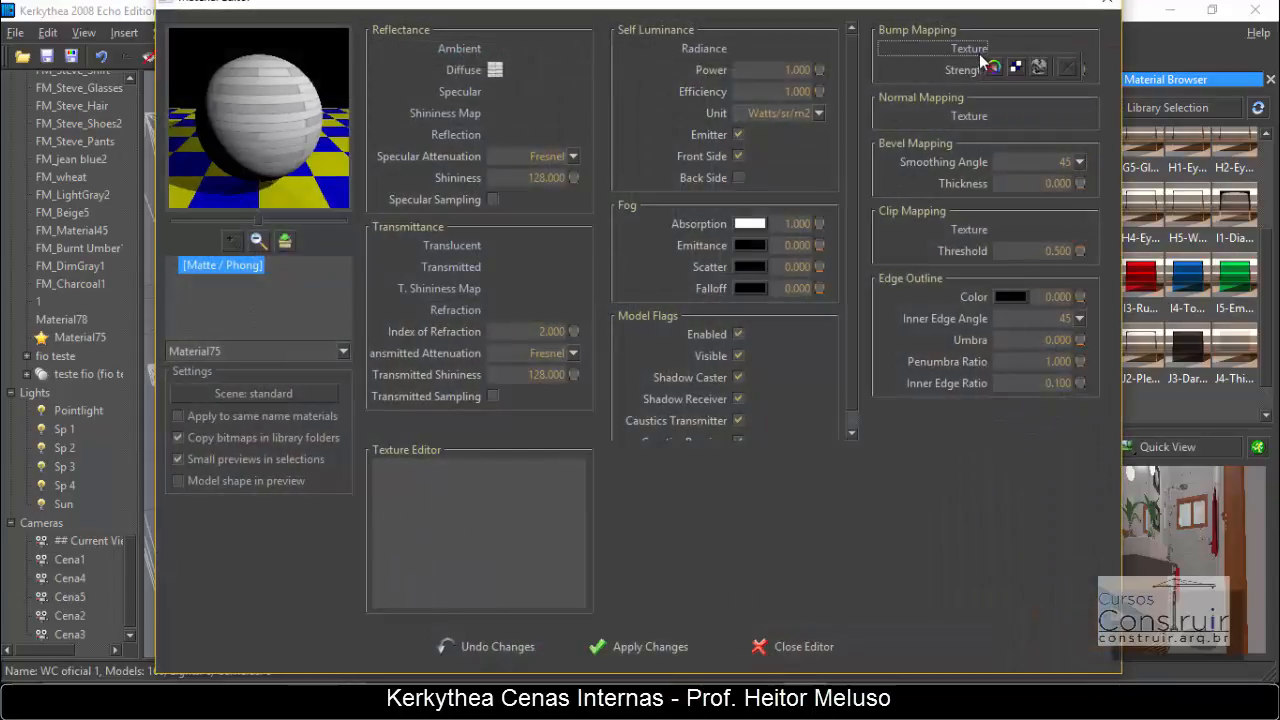
{"action": "left_click", "coordinate": [1016, 67]}
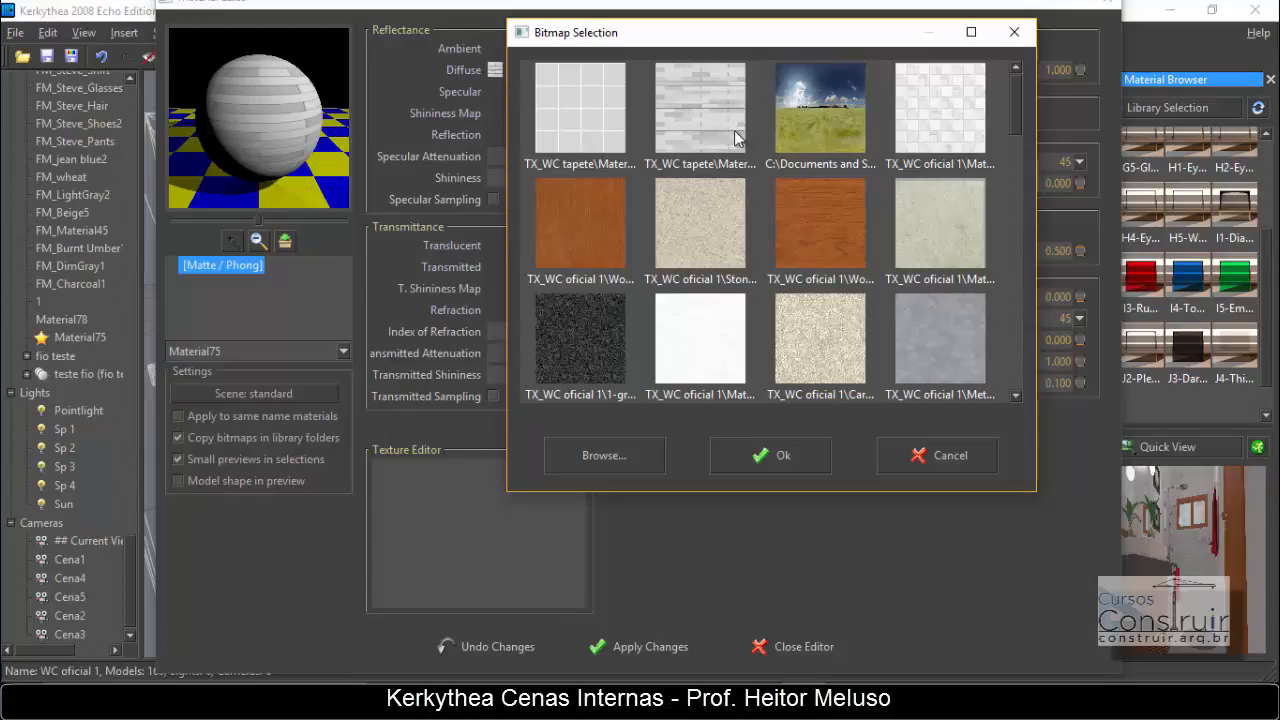
{"action": "left_click", "coordinate": [601, 456]}
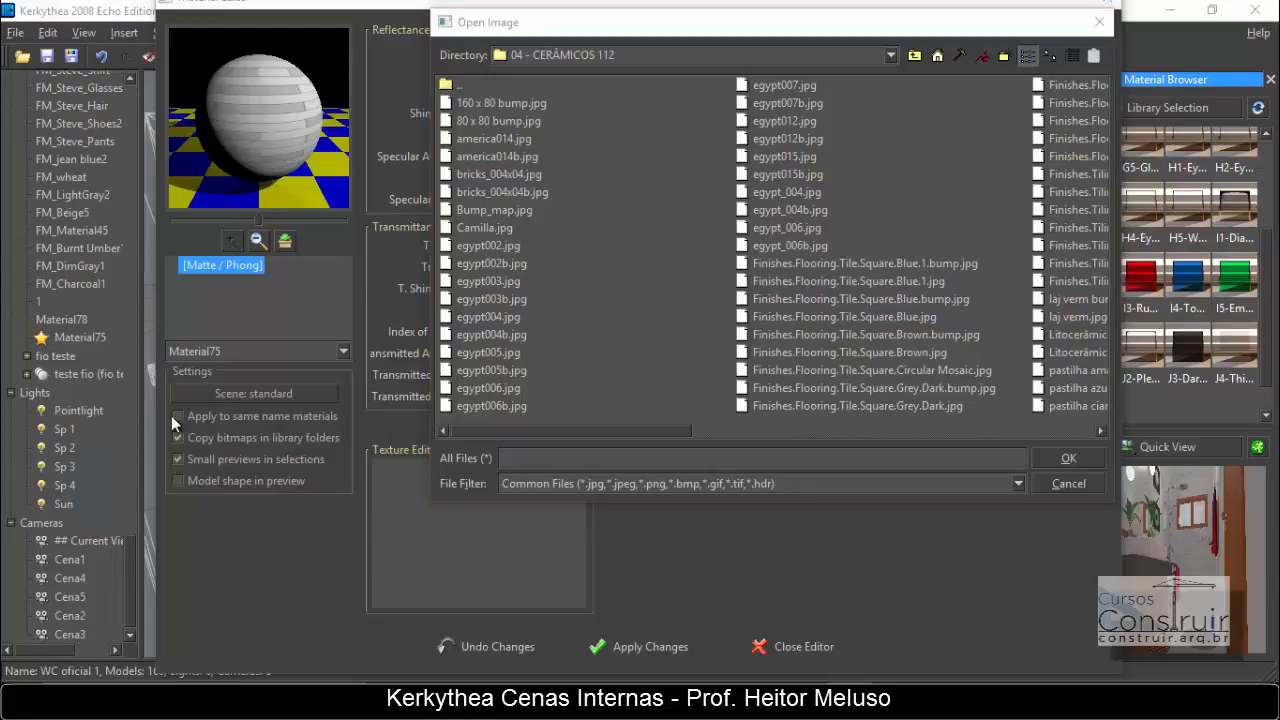
{"action": "left_click_drag", "start_coordinate": [673, 431], "coordinate": [782, 428]}
{"action": "left_click", "coordinate": [873, 336]}
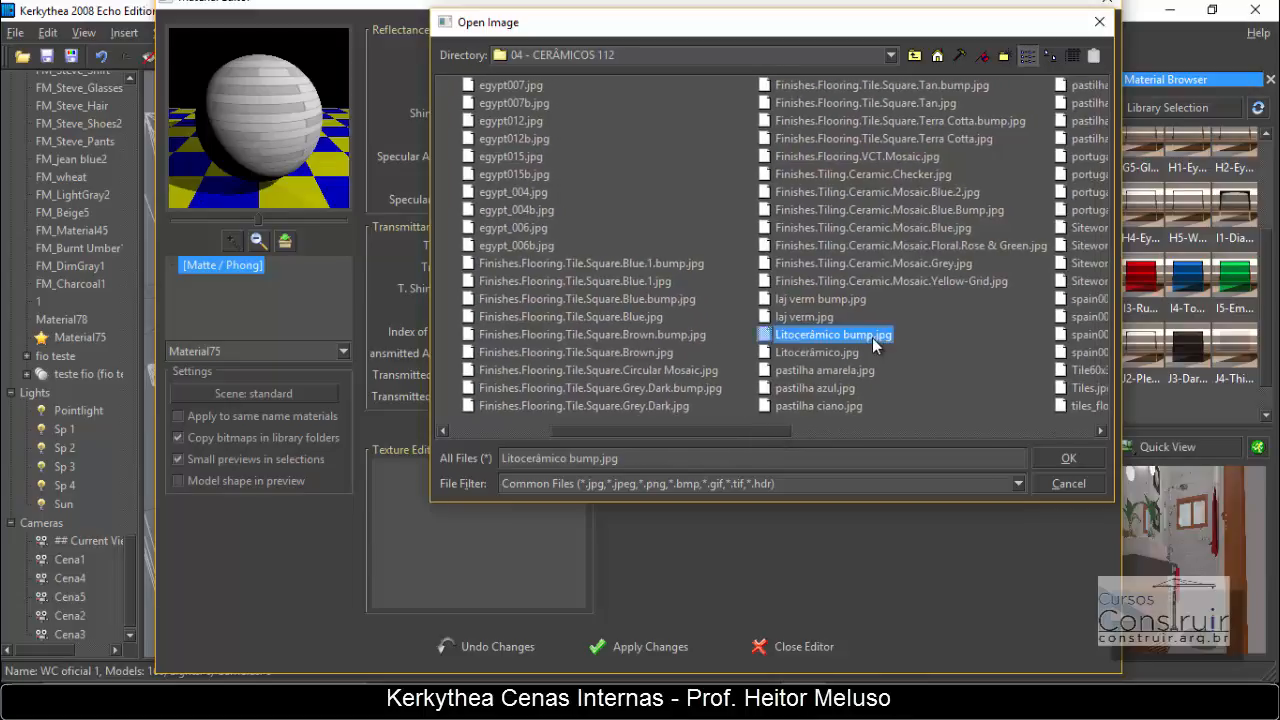
{"action": "left_click", "coordinate": [1068, 452]}
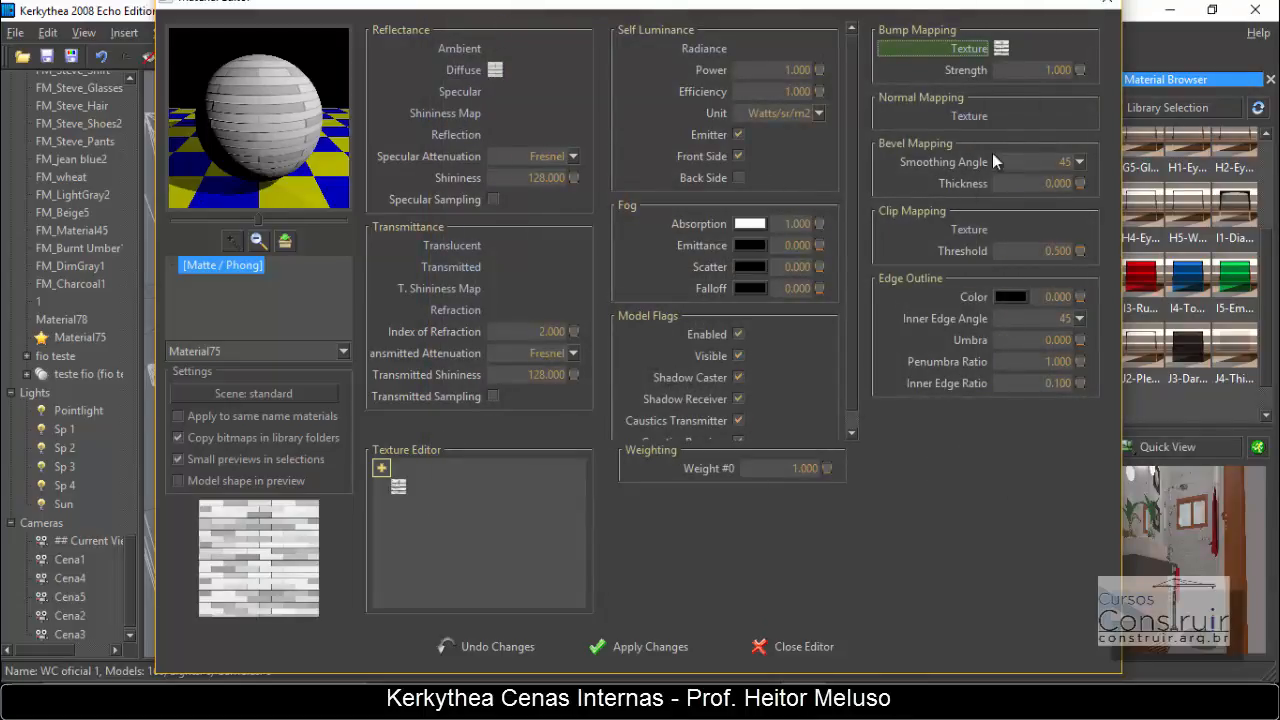
- Try Bump Mapping Strength values of 100 and 50 on Material75
{"action": "left_click", "coordinate": [1047, 70]}
{"action": "type", "text": "00"}
{"action": "key", "text": "Return"}
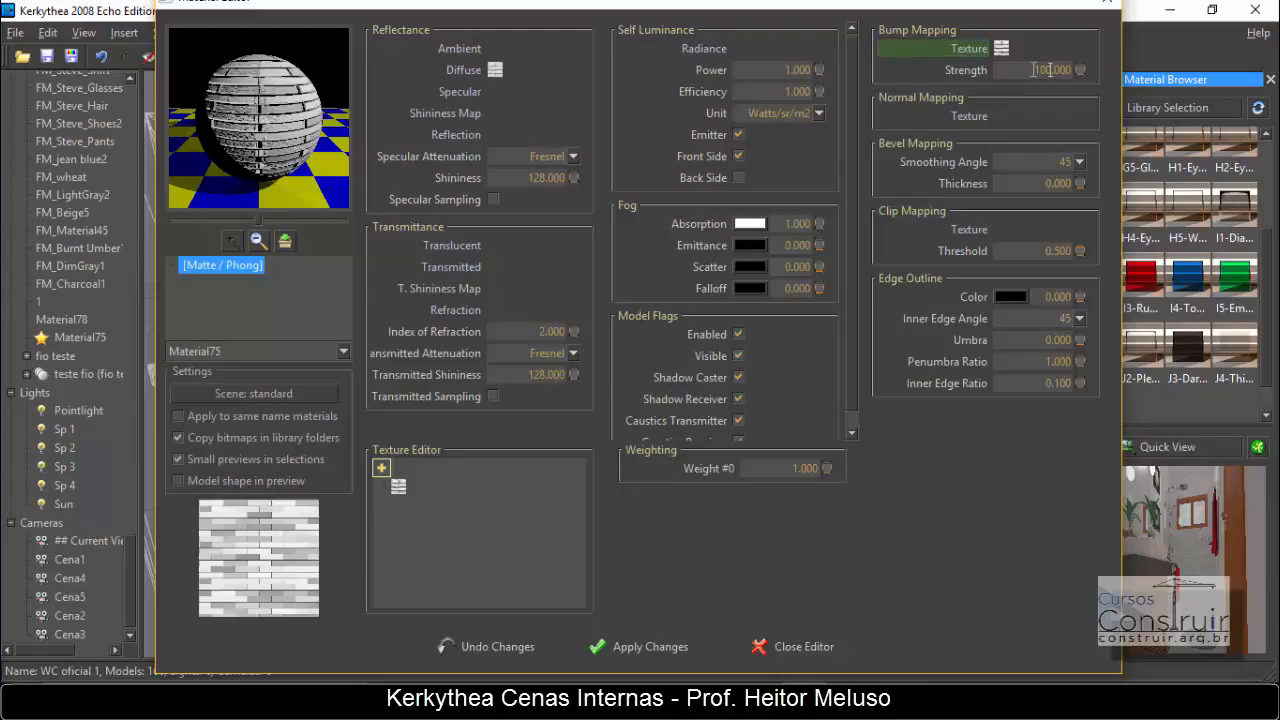
{"action": "left_click_drag", "start_coordinate": [1048, 70], "coordinate": [941, 68]}
{"action": "type", "text": "5"}
{"action": "key", "text": "Return"}
- Lower the bump texture's weight to 0.450 and set Material75's Bump Mapping Strength to 5 after trying 500
{"action": "left_click_drag", "start_coordinate": [825, 469], "coordinate": [827, 495]}
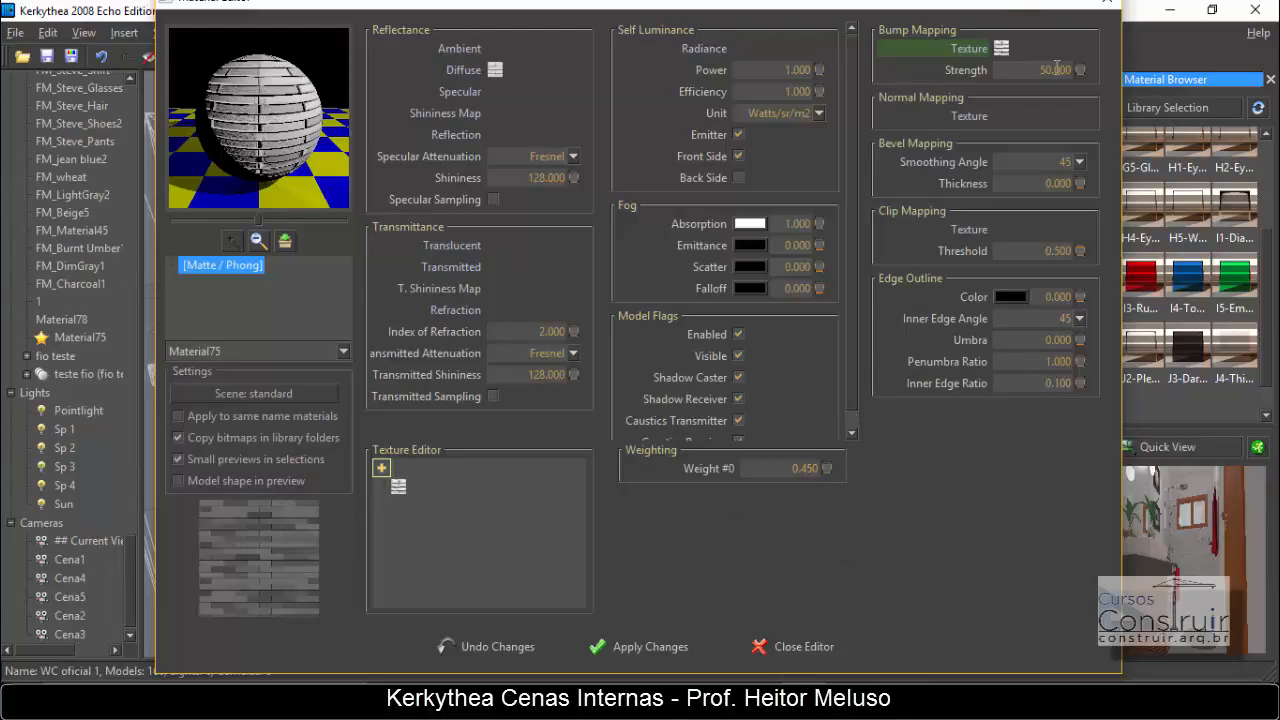
{"action": "left_click_drag", "start_coordinate": [1051, 71], "coordinate": [1033, 72]}
{"action": "type", "text": "500"}
{"action": "key", "text": "Return"}
{"action": "key", "text": "BackSpace"}
{"action": "key", "text": "BackSpace"}
{"action": "key", "text": "BackSpace"}
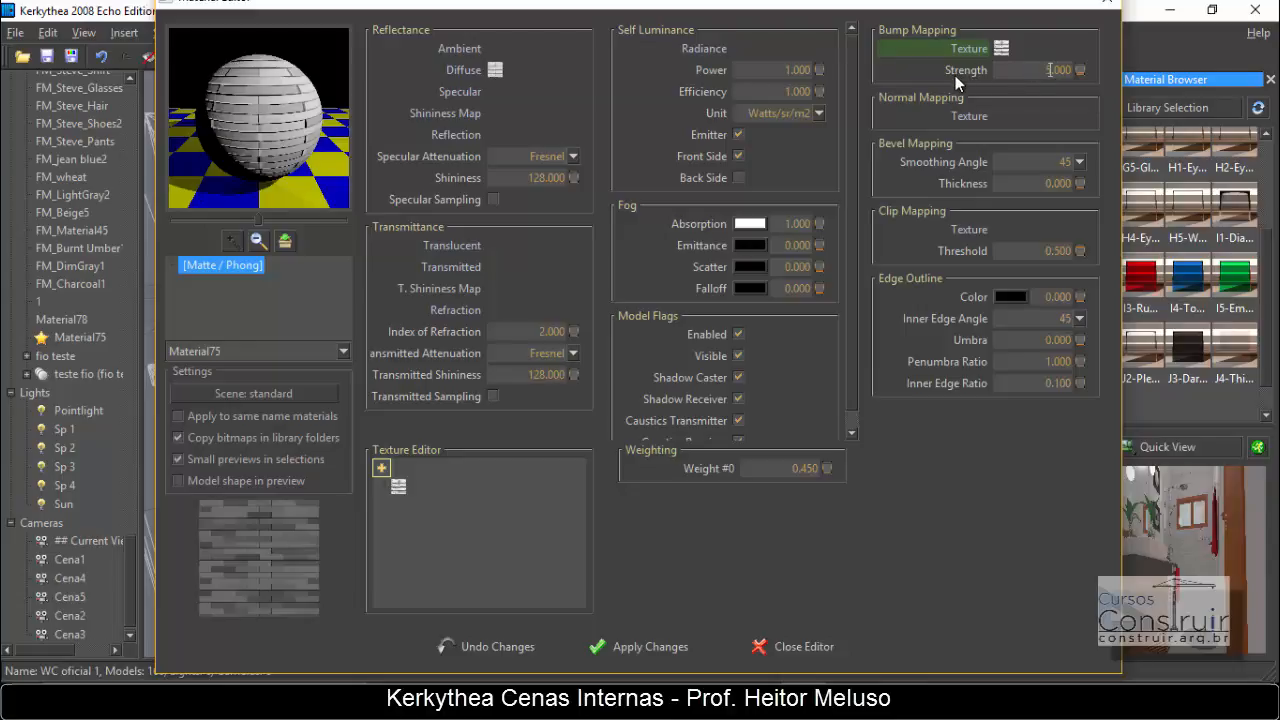
- Invert Material75's bump bitmap and add a 45% Reflection to the material
{"action": "left_click", "coordinate": [398, 486]}
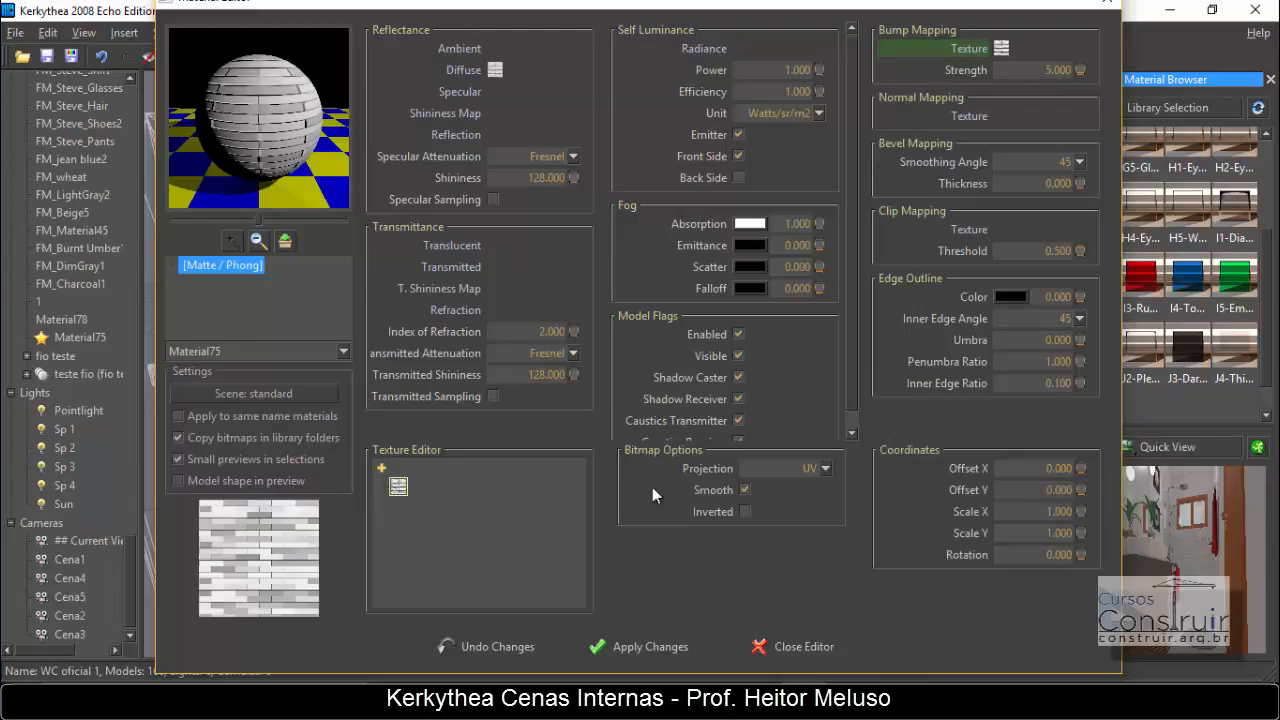
{"action": "left_click", "coordinate": [748, 513]}
{"action": "left_click", "coordinate": [745, 512]}
{"action": "left_click", "coordinate": [745, 512]}
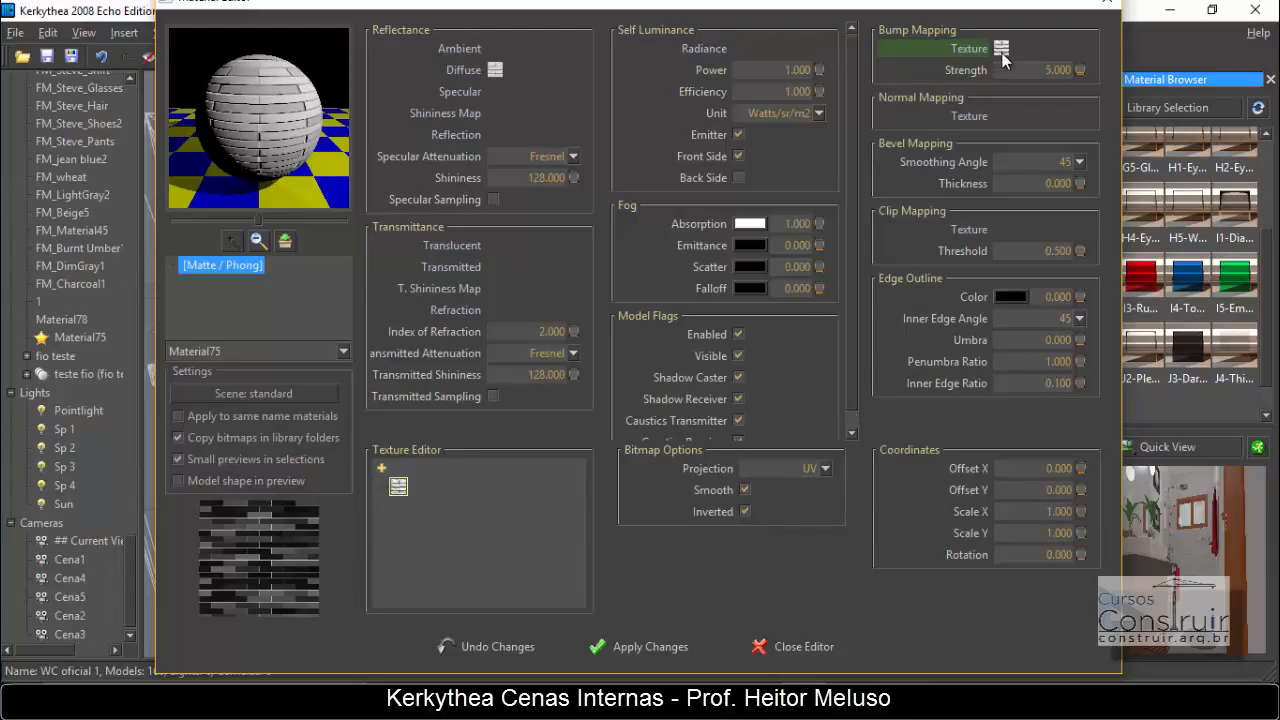
{"action": "left_click", "coordinate": [975, 50]}
{"action": "left_click_drag", "start_coordinate": [826, 468], "coordinate": [831, 479]}
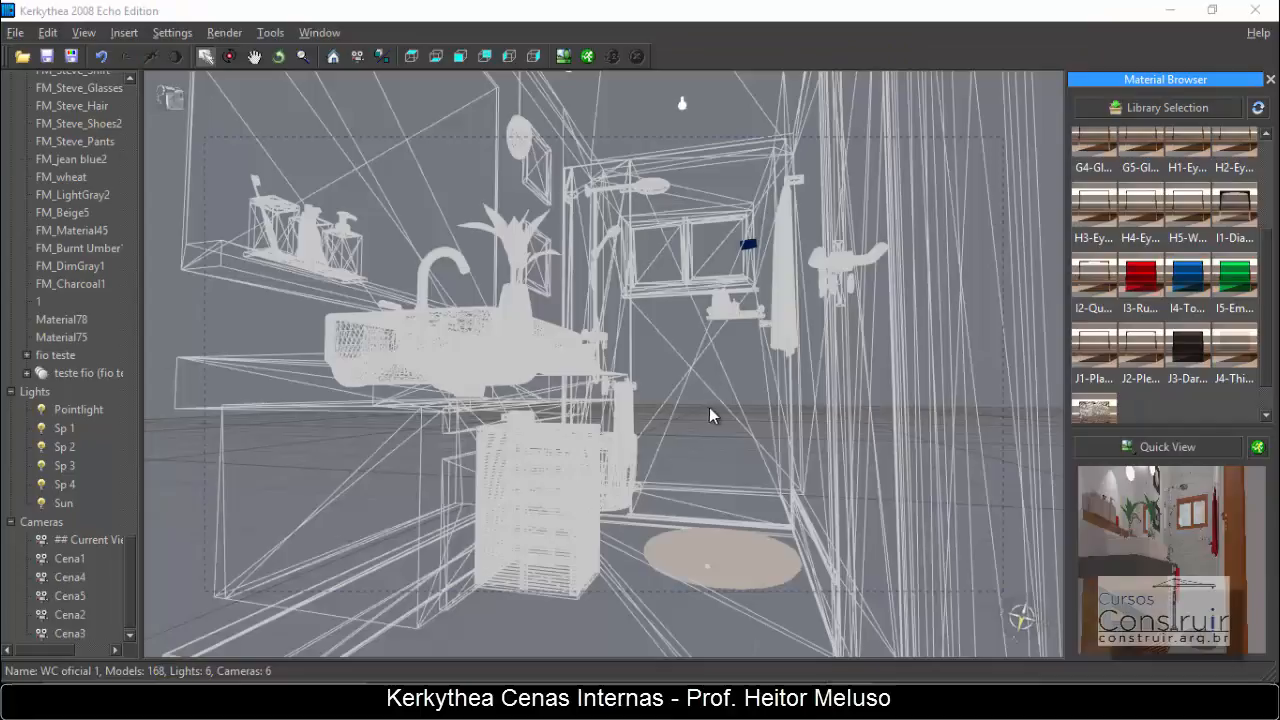
- Render the current view at 1052x599 with 03. PhotonMap - Quick and check Material75's Reflection setting
{"action": "left_click", "coordinate": [587, 56]}
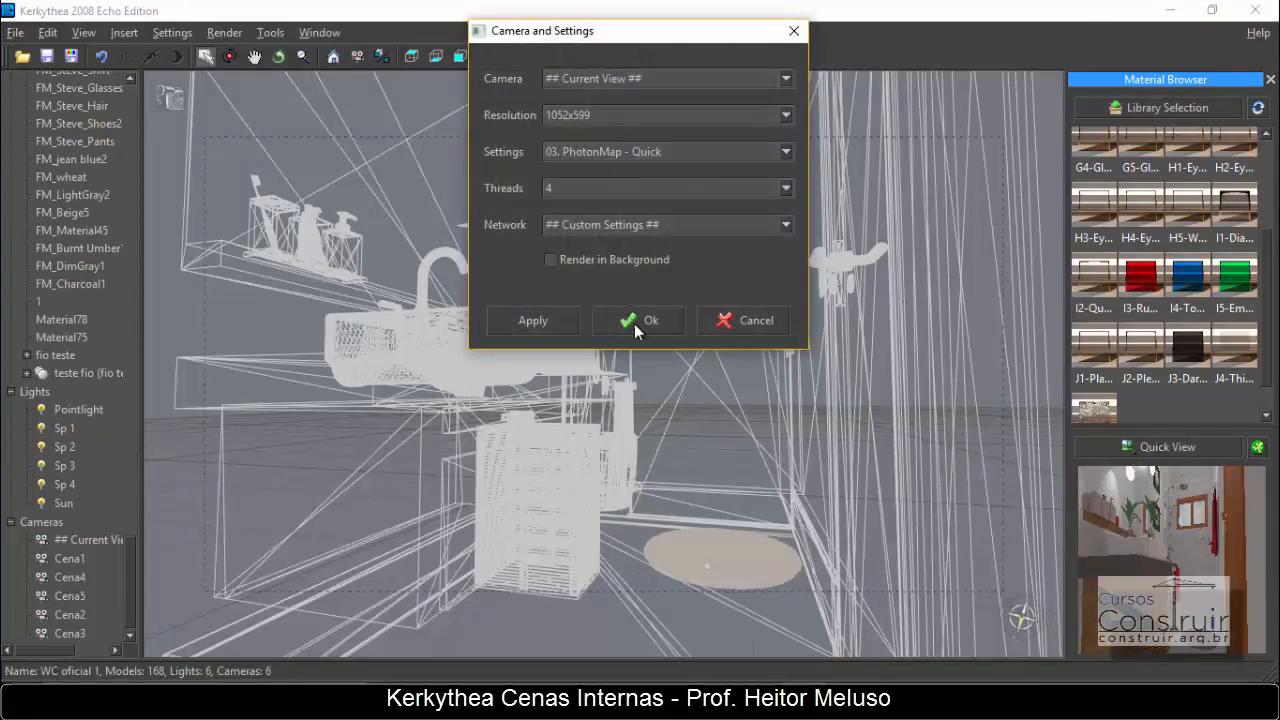
{"action": "left_click", "coordinate": [646, 321]}
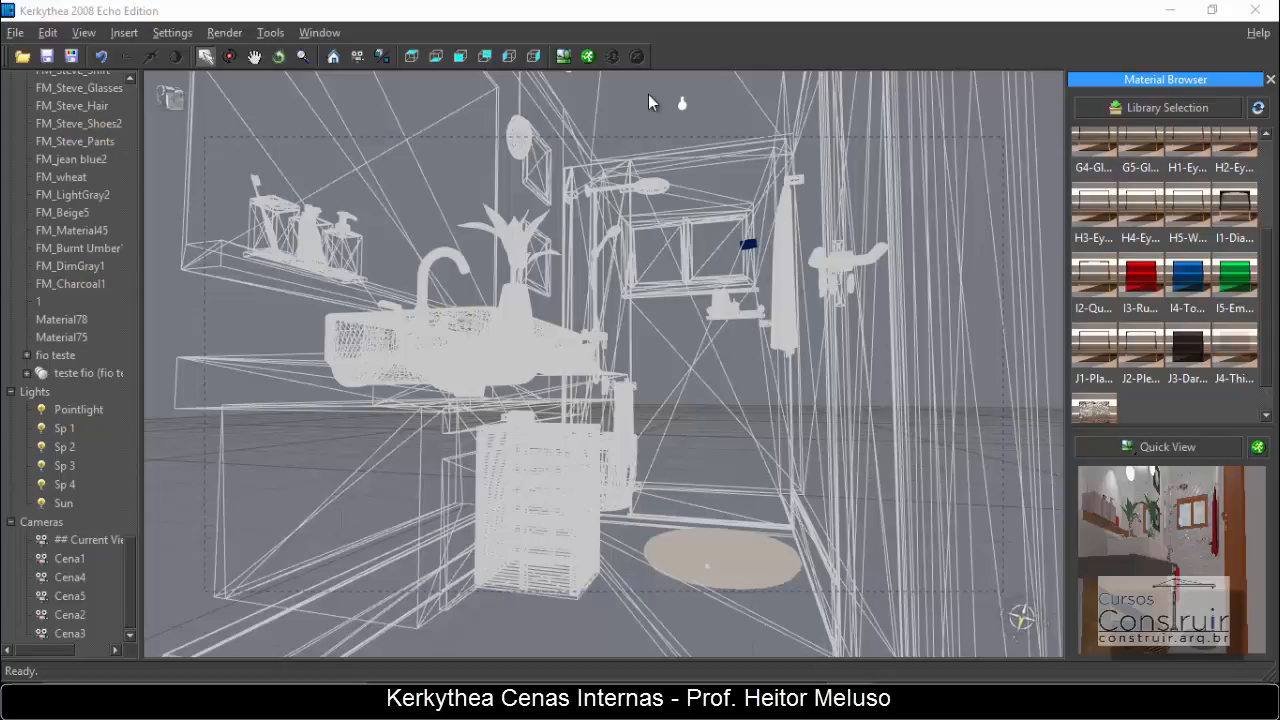
{"action": "double_click", "coordinate": [586, 149]}
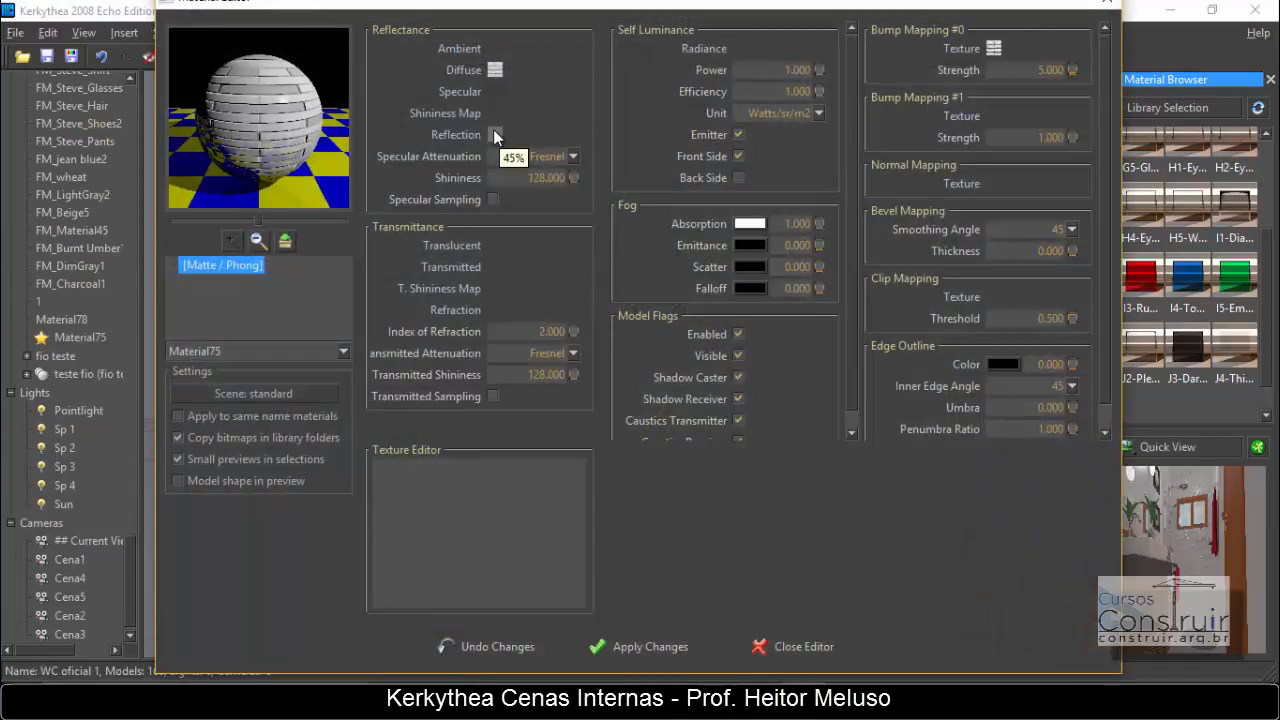
{"action": "left_click", "coordinate": [1106, 7]}
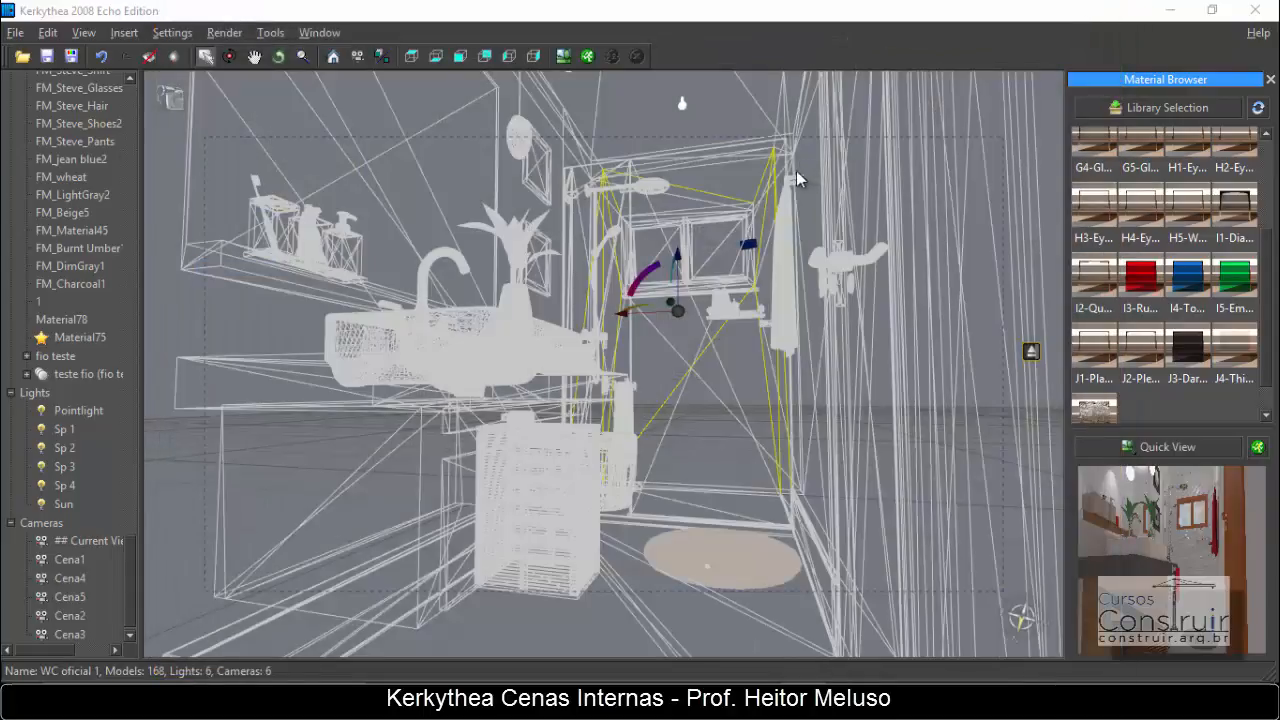
- Examine the wall tiles' relief and reflections in the full-screen rendered image at different magnifications
{"action": "left_click", "coordinate": [731, 32]}
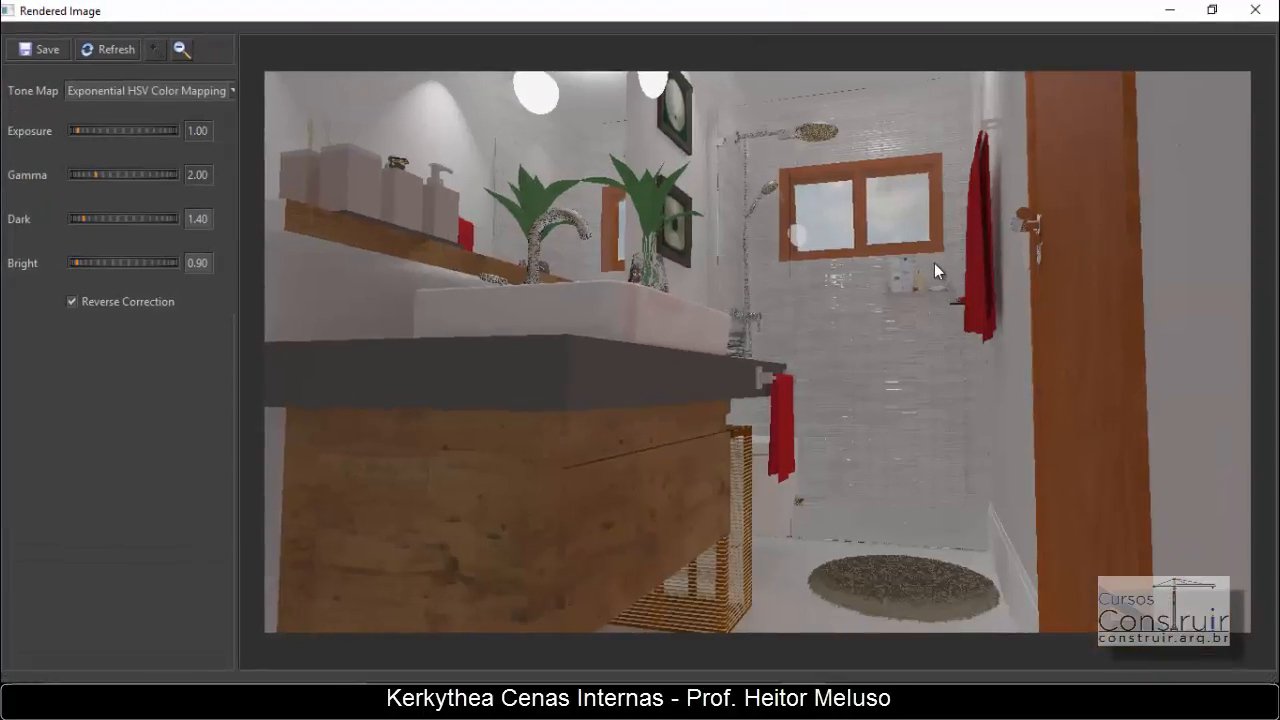
{"action": "left_click", "coordinate": [173, 56]}
{"action": "left_click", "coordinate": [151, 50]}
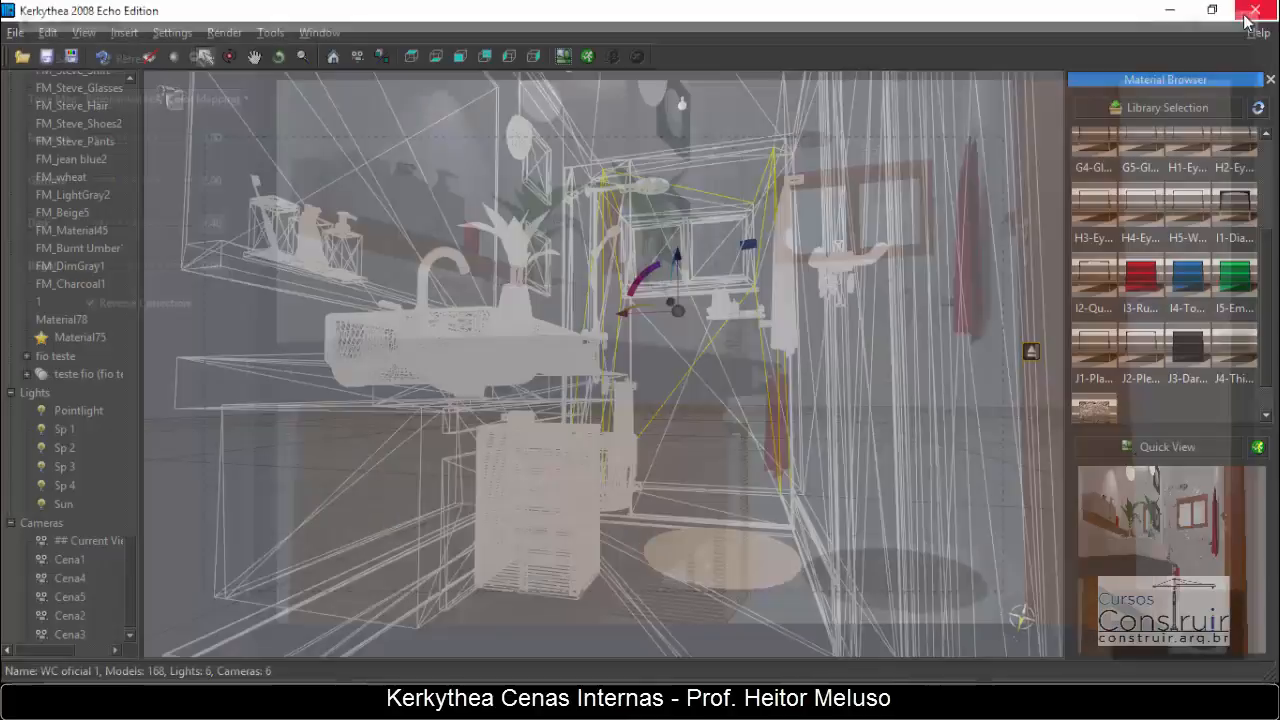
{"action": "left_click", "coordinate": [1255, 9]}
- Apply the ST_St... metal from the Metals_Ashikhmin_MLT library to the small hook above the hanging towel
{"action": "left_click", "coordinate": [926, 396]}
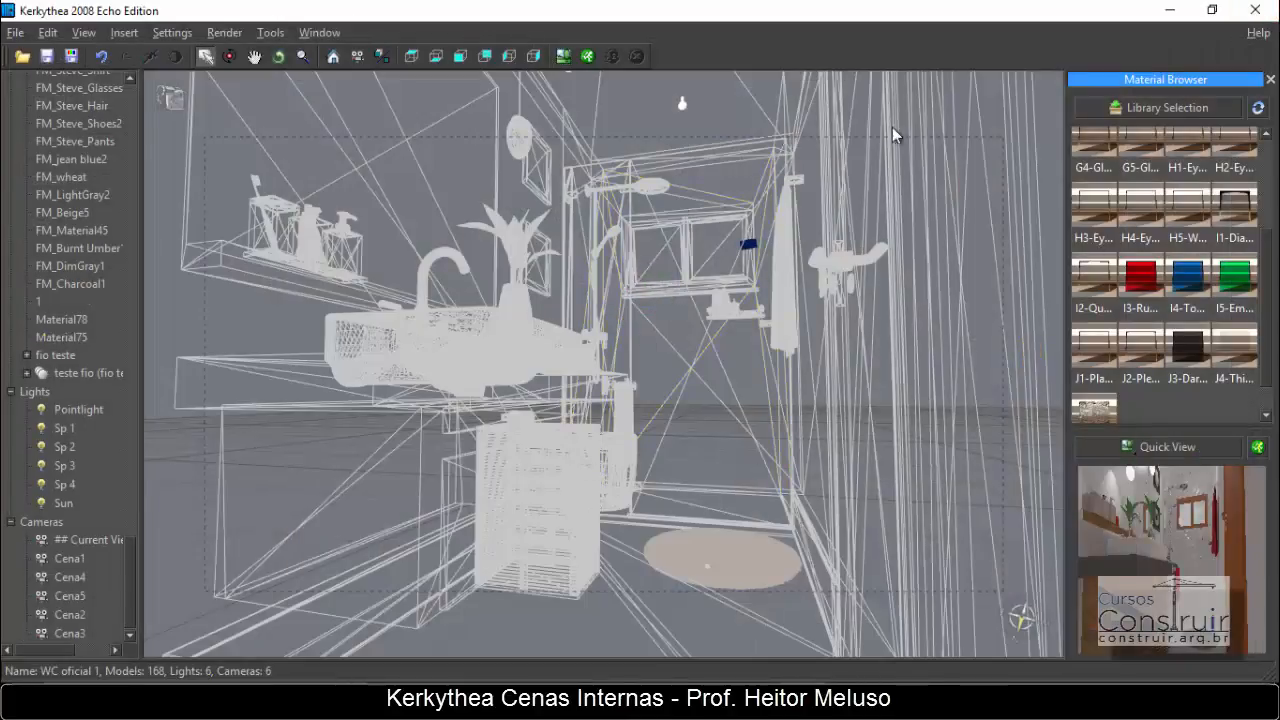
{"action": "left_click", "coordinate": [849, 262]}
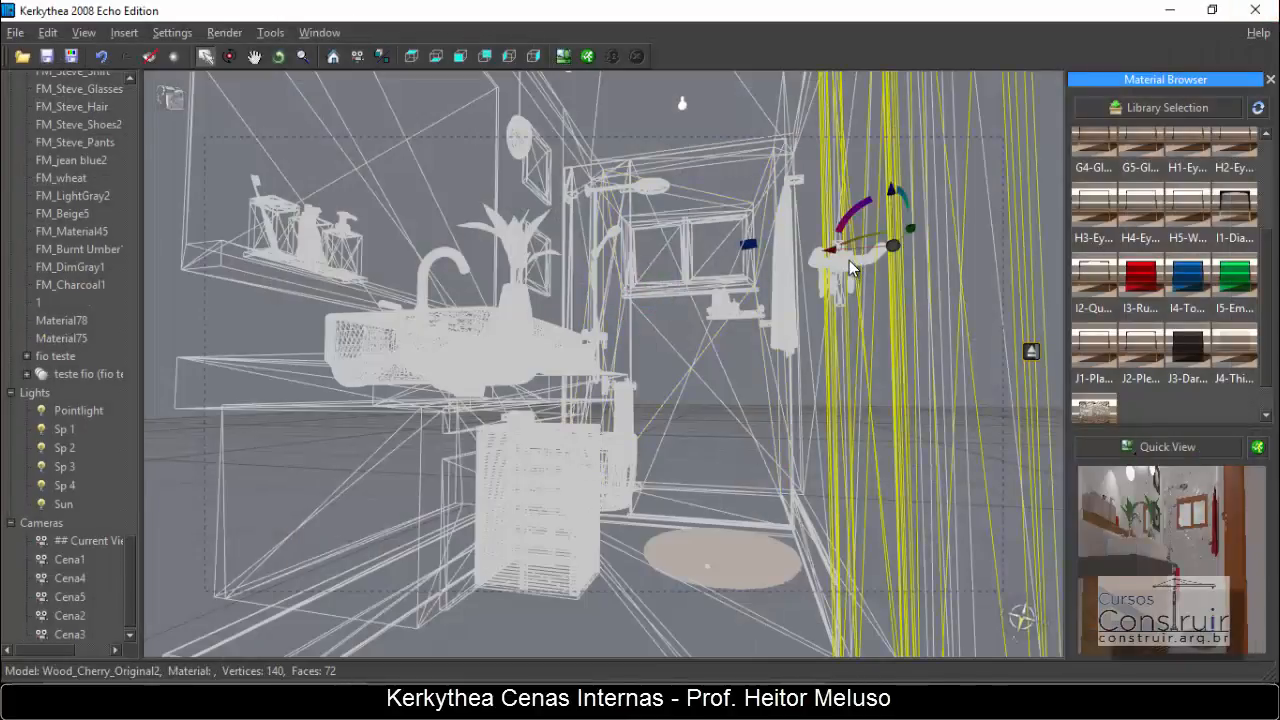
{"action": "left_click", "coordinate": [797, 180]}
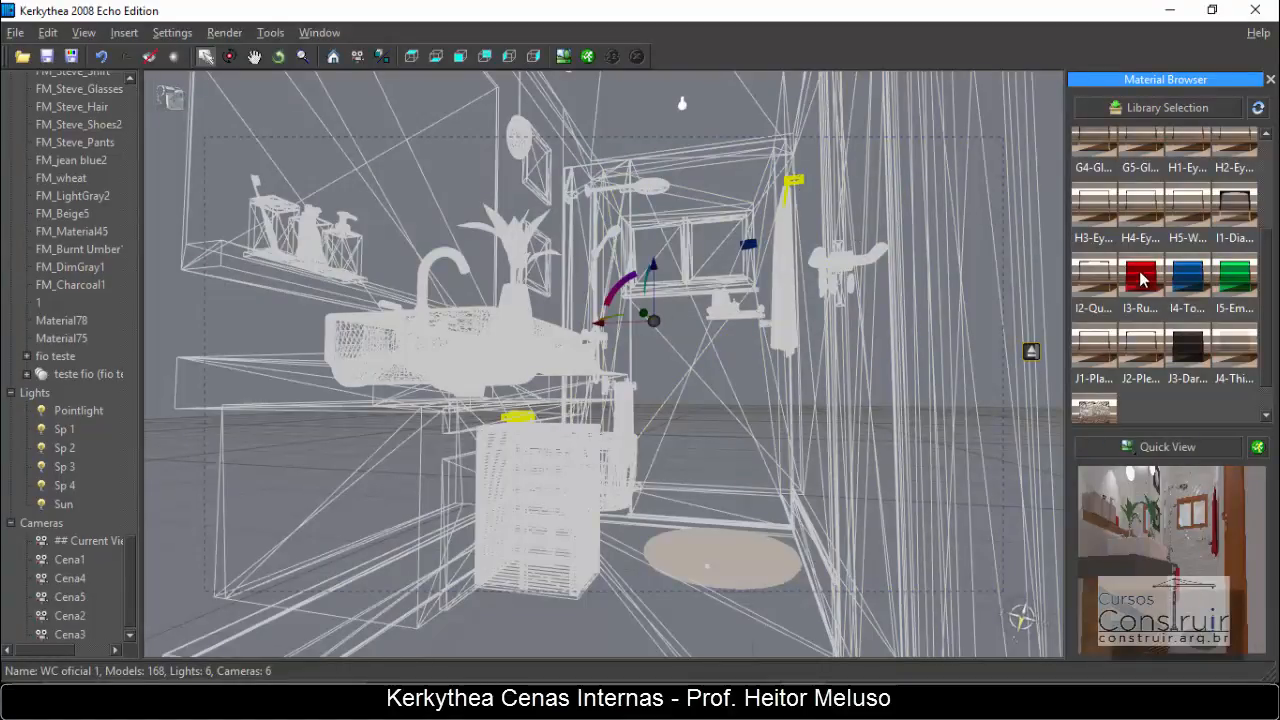
{"action": "left_click", "coordinate": [1166, 106]}
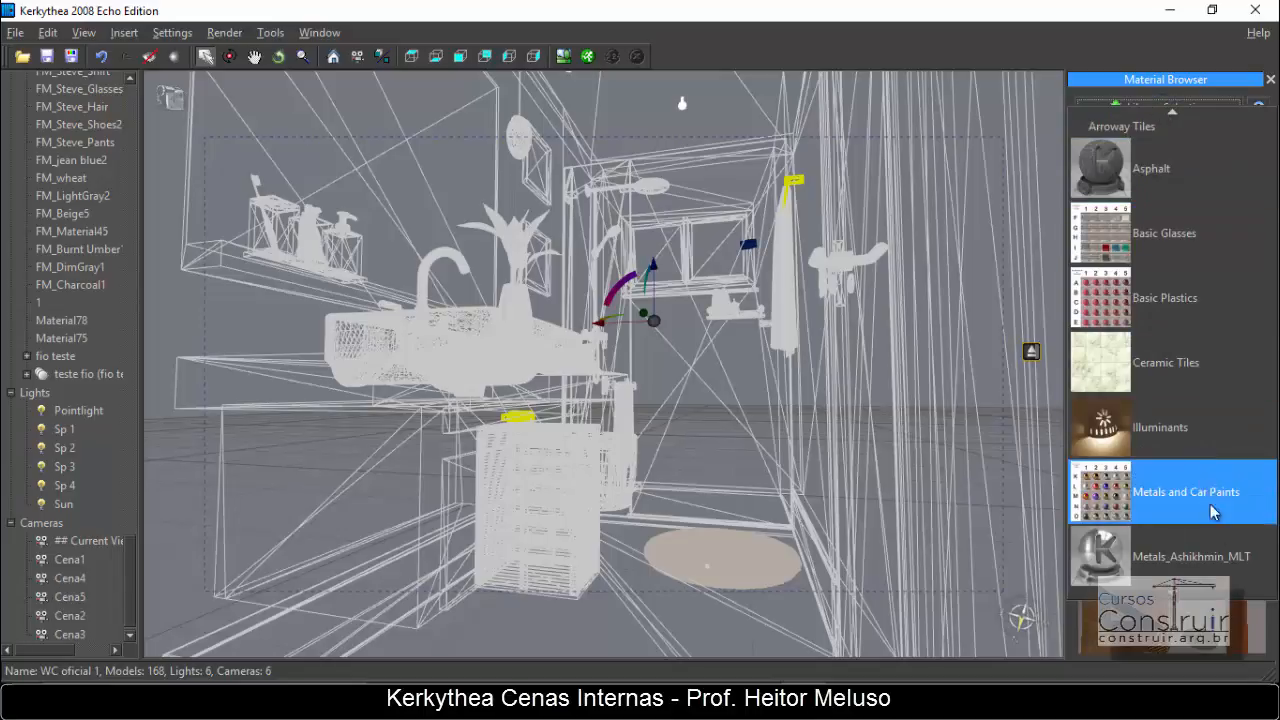
{"action": "left_click", "coordinate": [1222, 552]}
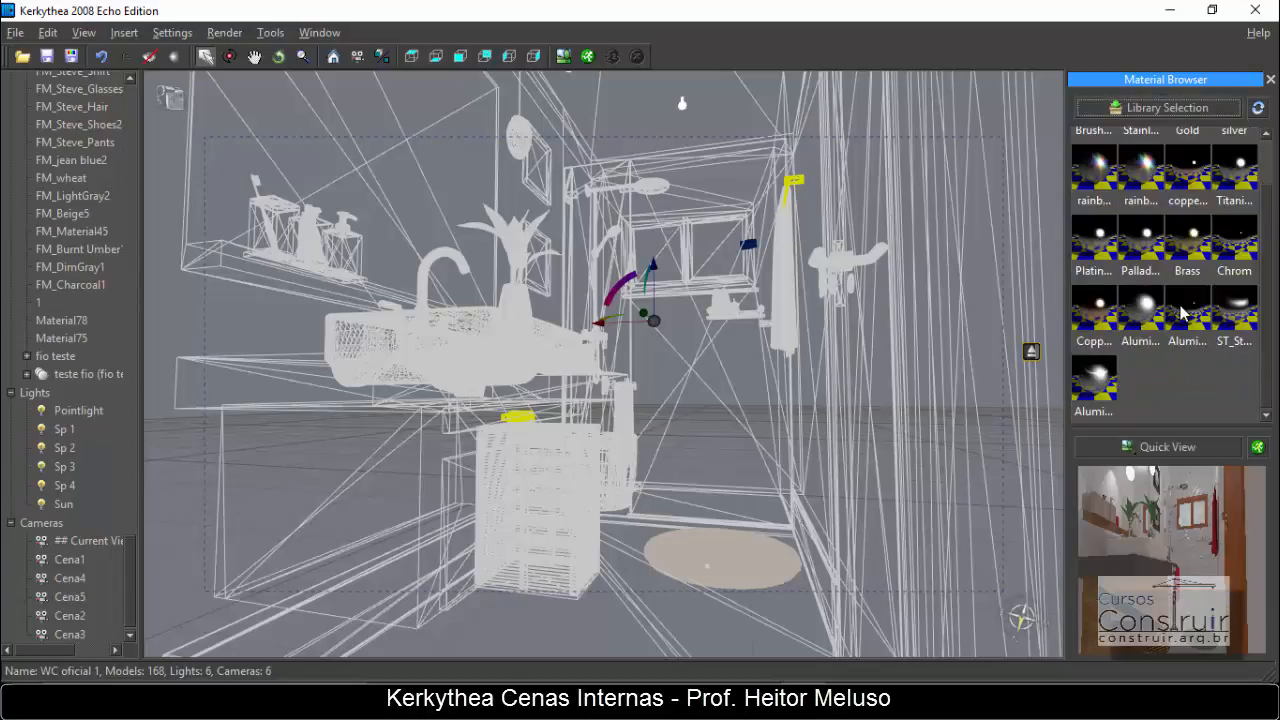
{"action": "left_click", "coordinate": [1232, 312]}
{"action": "left_click_drag", "start_coordinate": [1232, 312], "coordinate": [848, 270]}
- Apply the same ST_St... metal to the door handle
{"action": "left_click", "coordinate": [847, 264]}
{"action": "left_click", "coordinate": [843, 262]}
{"action": "left_click", "coordinate": [817, 258]}
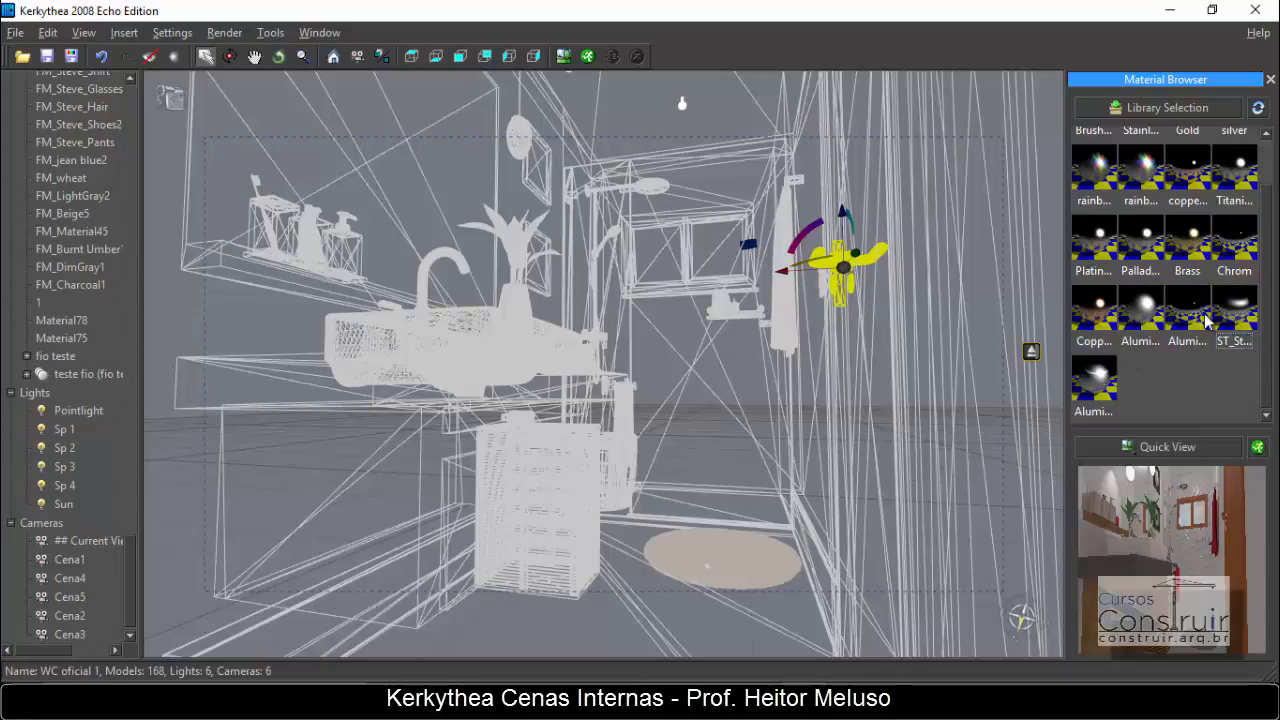
- Assign the ST_St... metal to the small Material44 fitting beside the washbasin and clear the selection
{"action": "left_click", "coordinate": [687, 426]}
{"action": "left_click", "coordinate": [606, 387]}
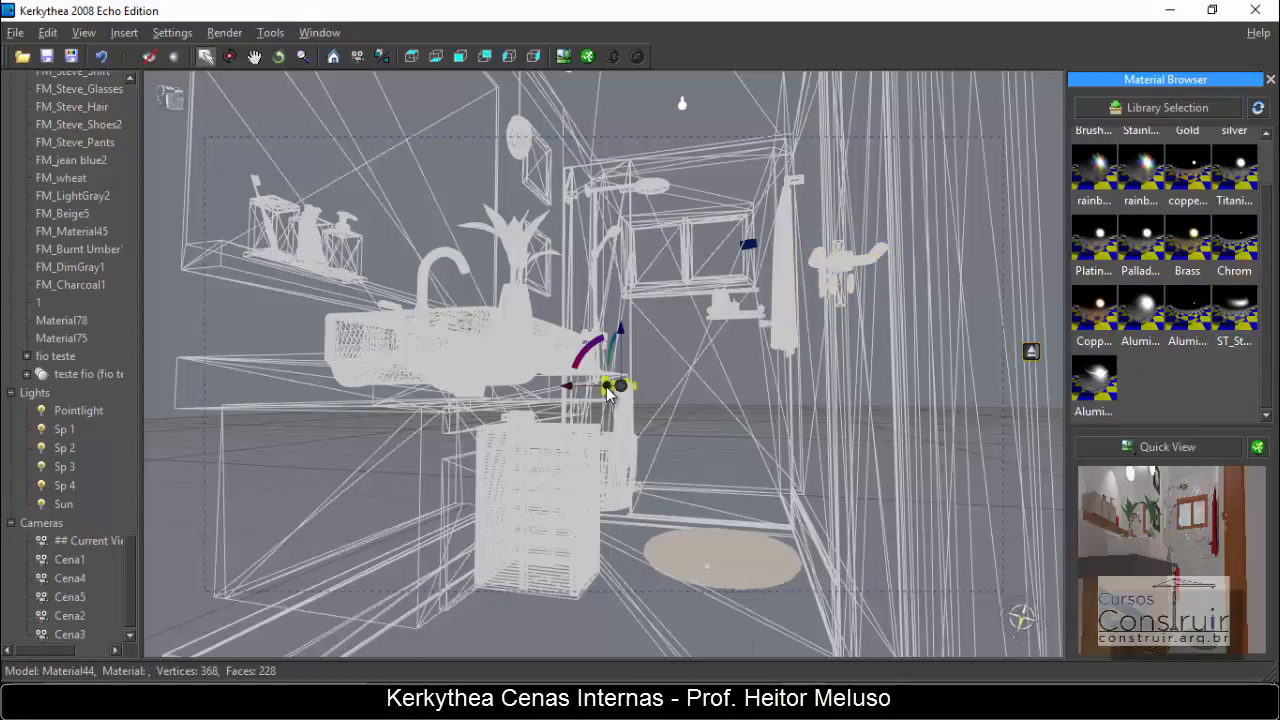
{"action": "double_click", "coordinate": [1233, 318]}
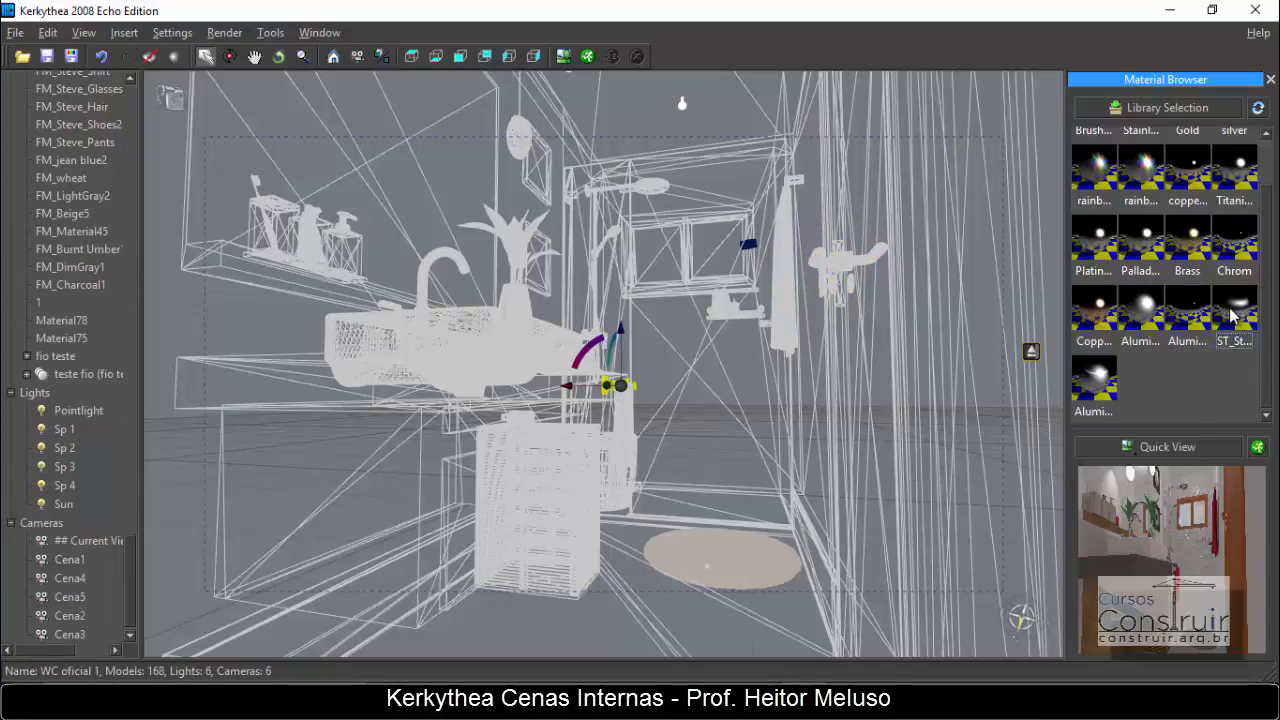
{"action": "left_click", "coordinate": [732, 562]}
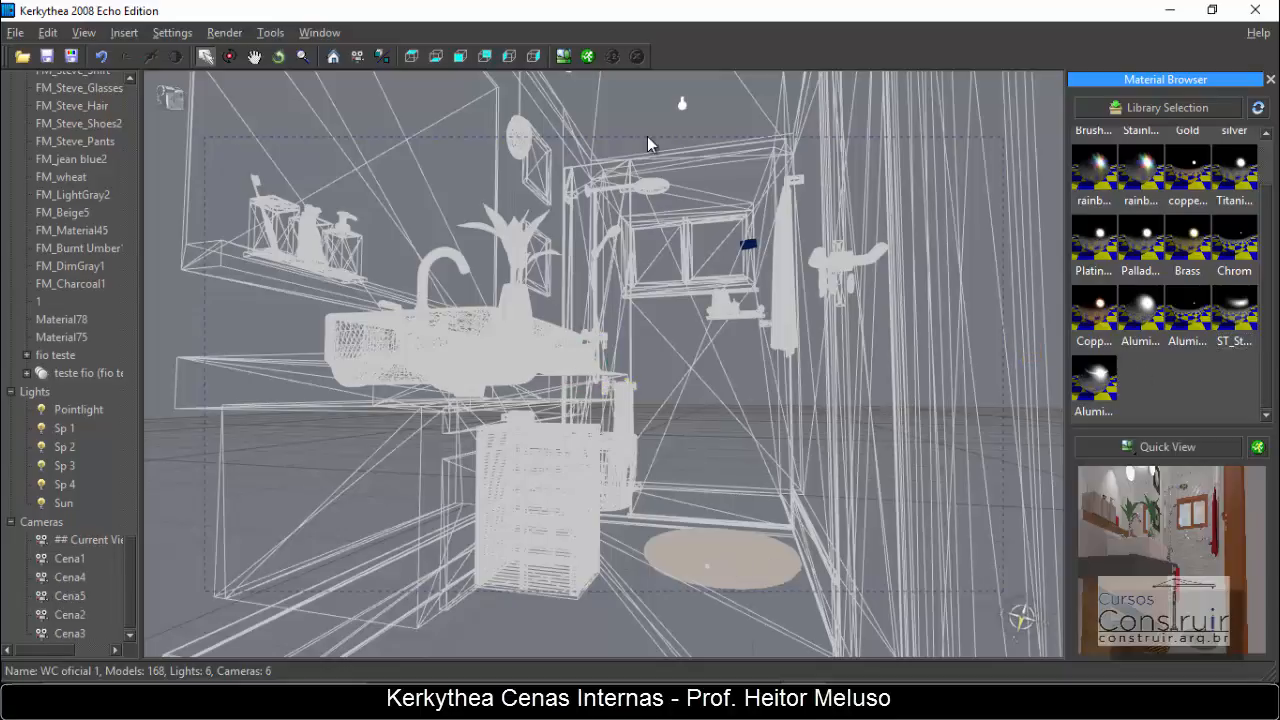